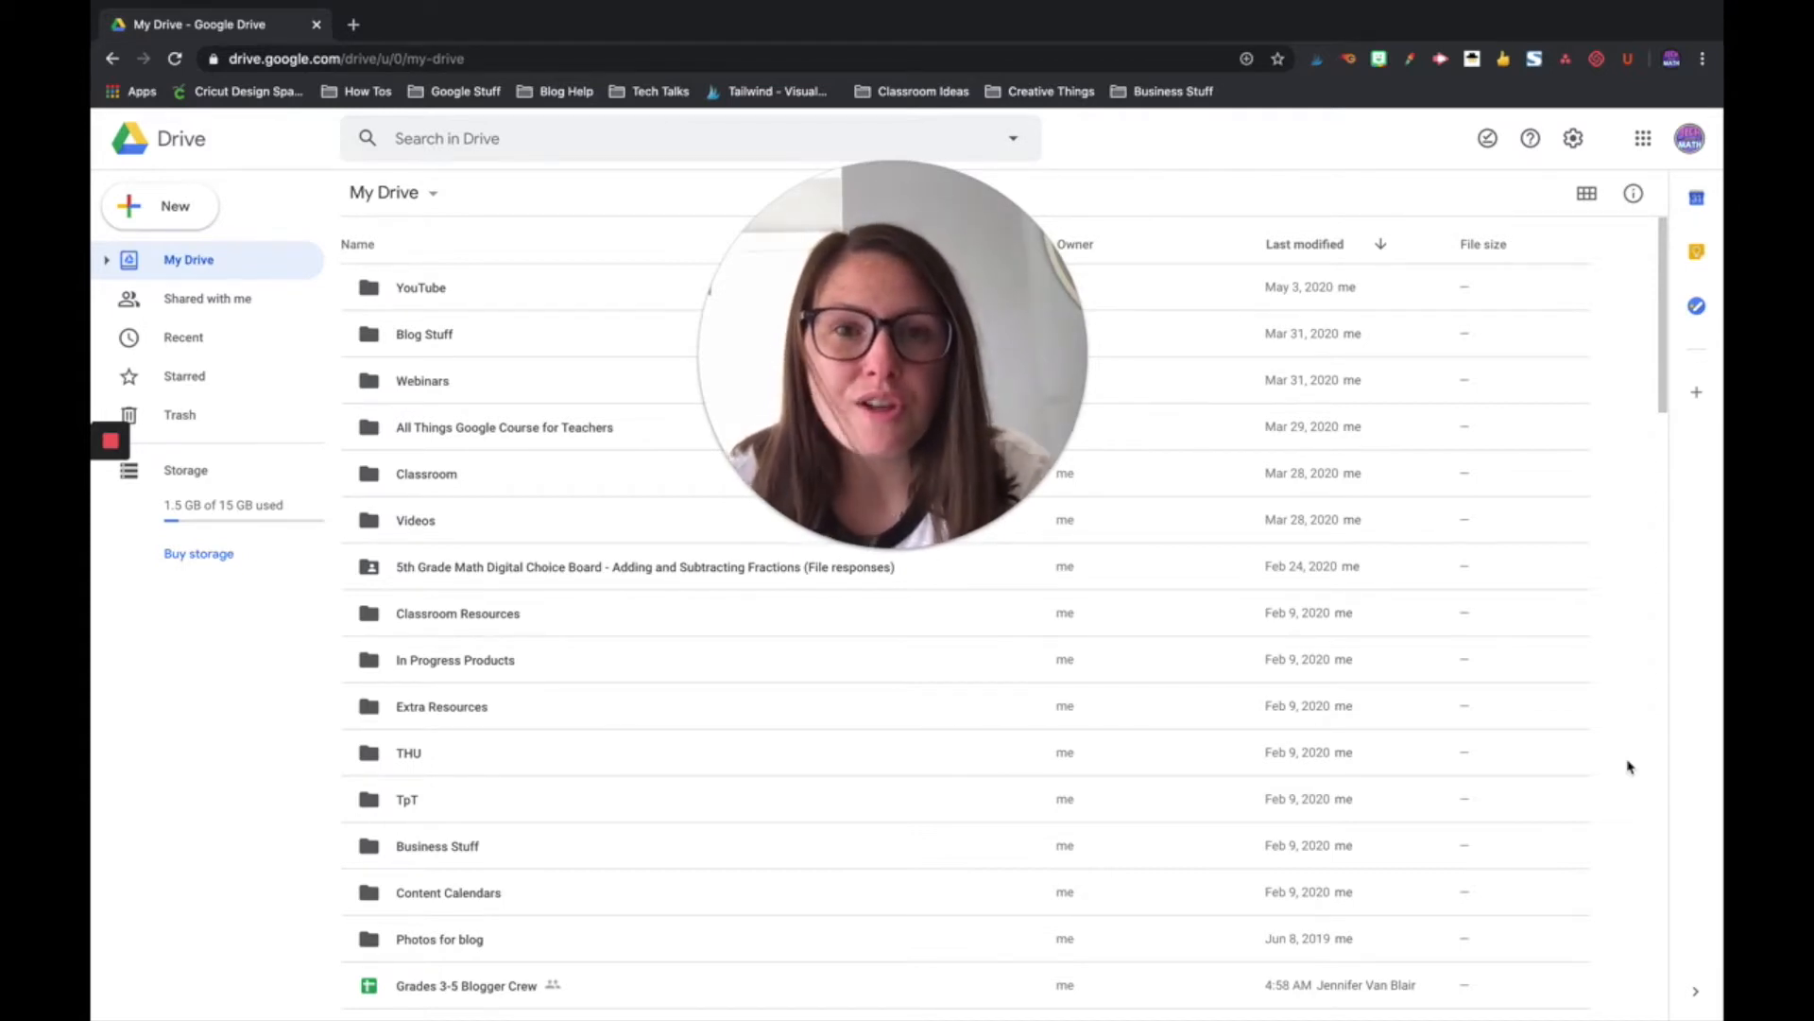
mouse_move(908, 510)
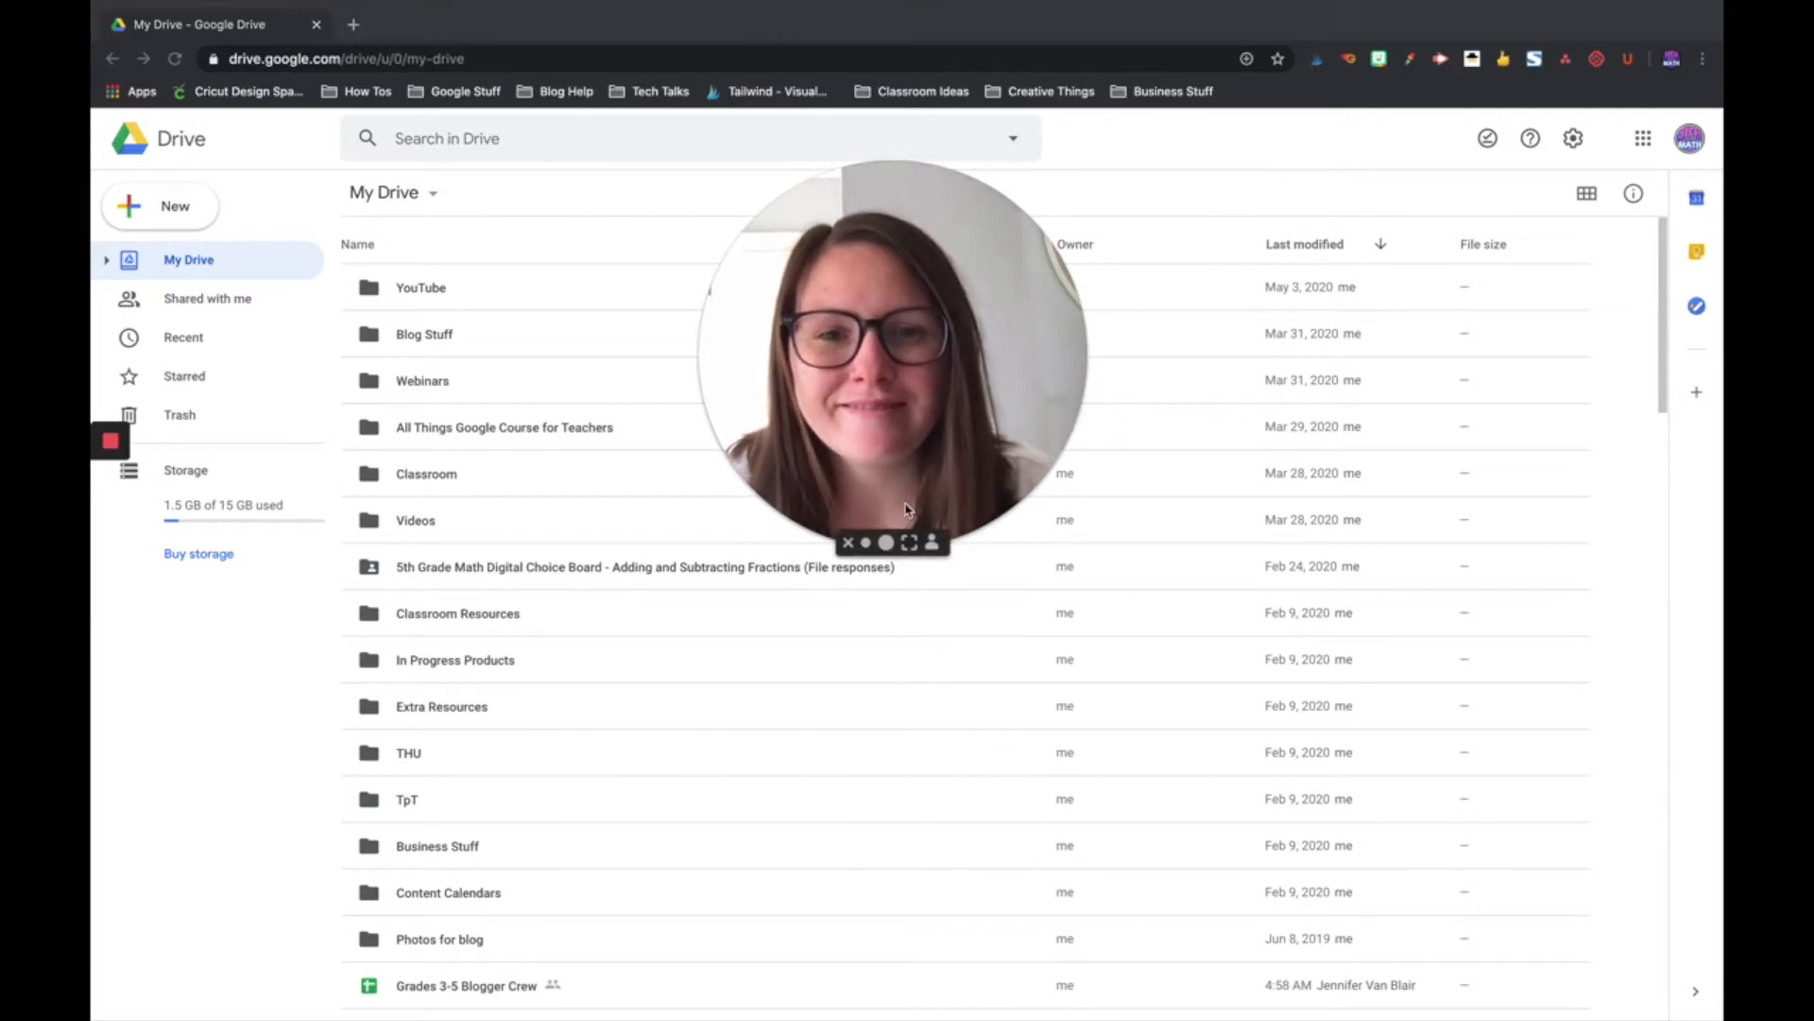
click(866, 544)
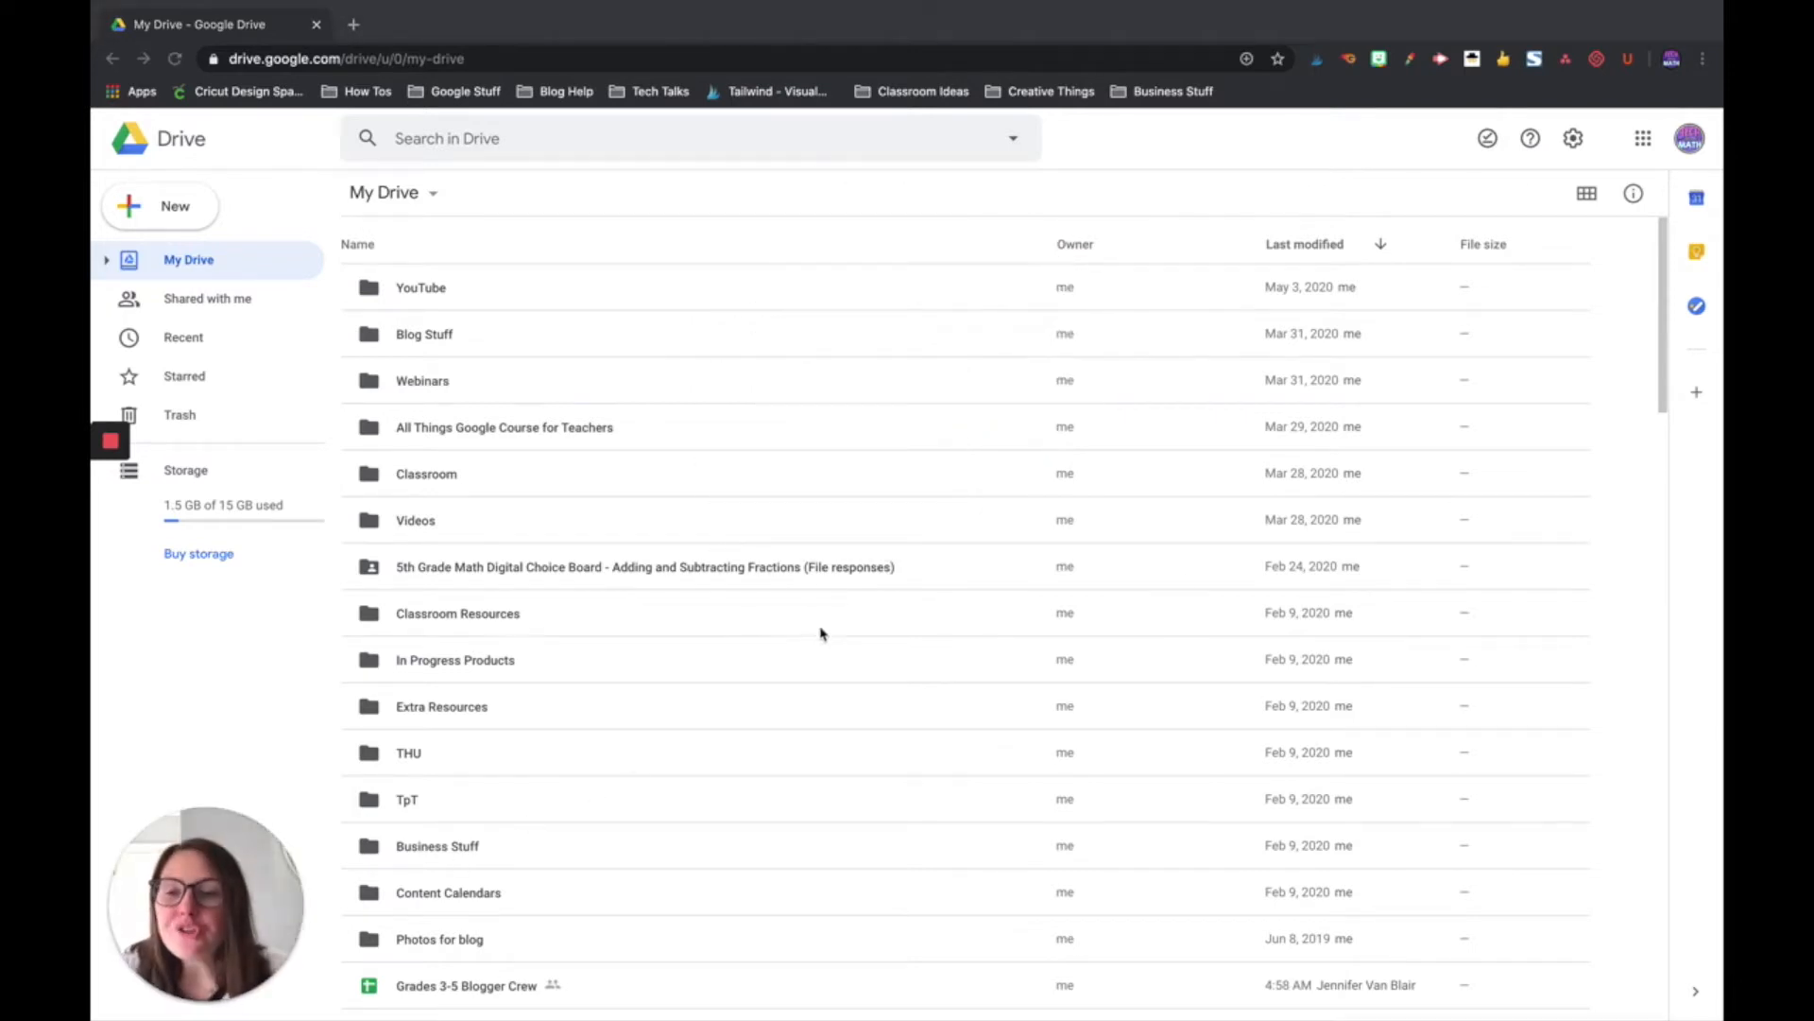
scroll(818, 628, down, 4)
scroll(850, 642, down, 5)
scroll(864, 648, up, 9)
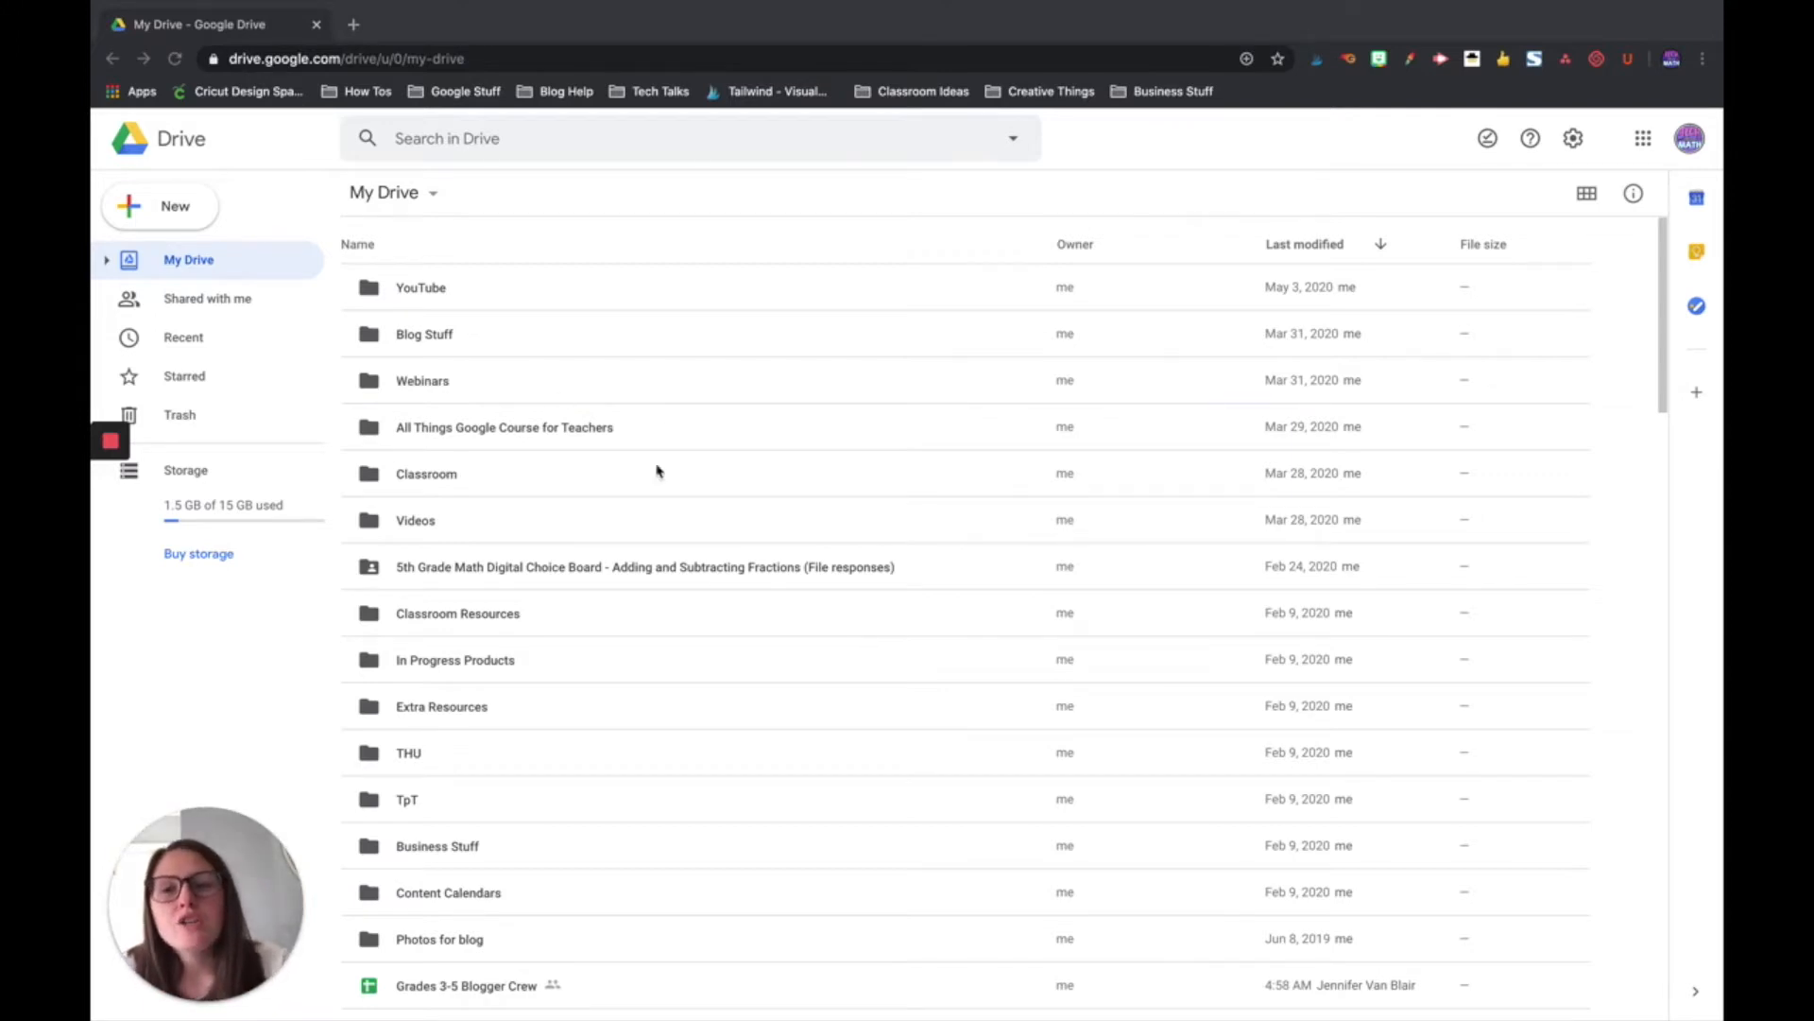
scroll(1228, 682, down, 3)
scroll(1198, 686, up, 3)
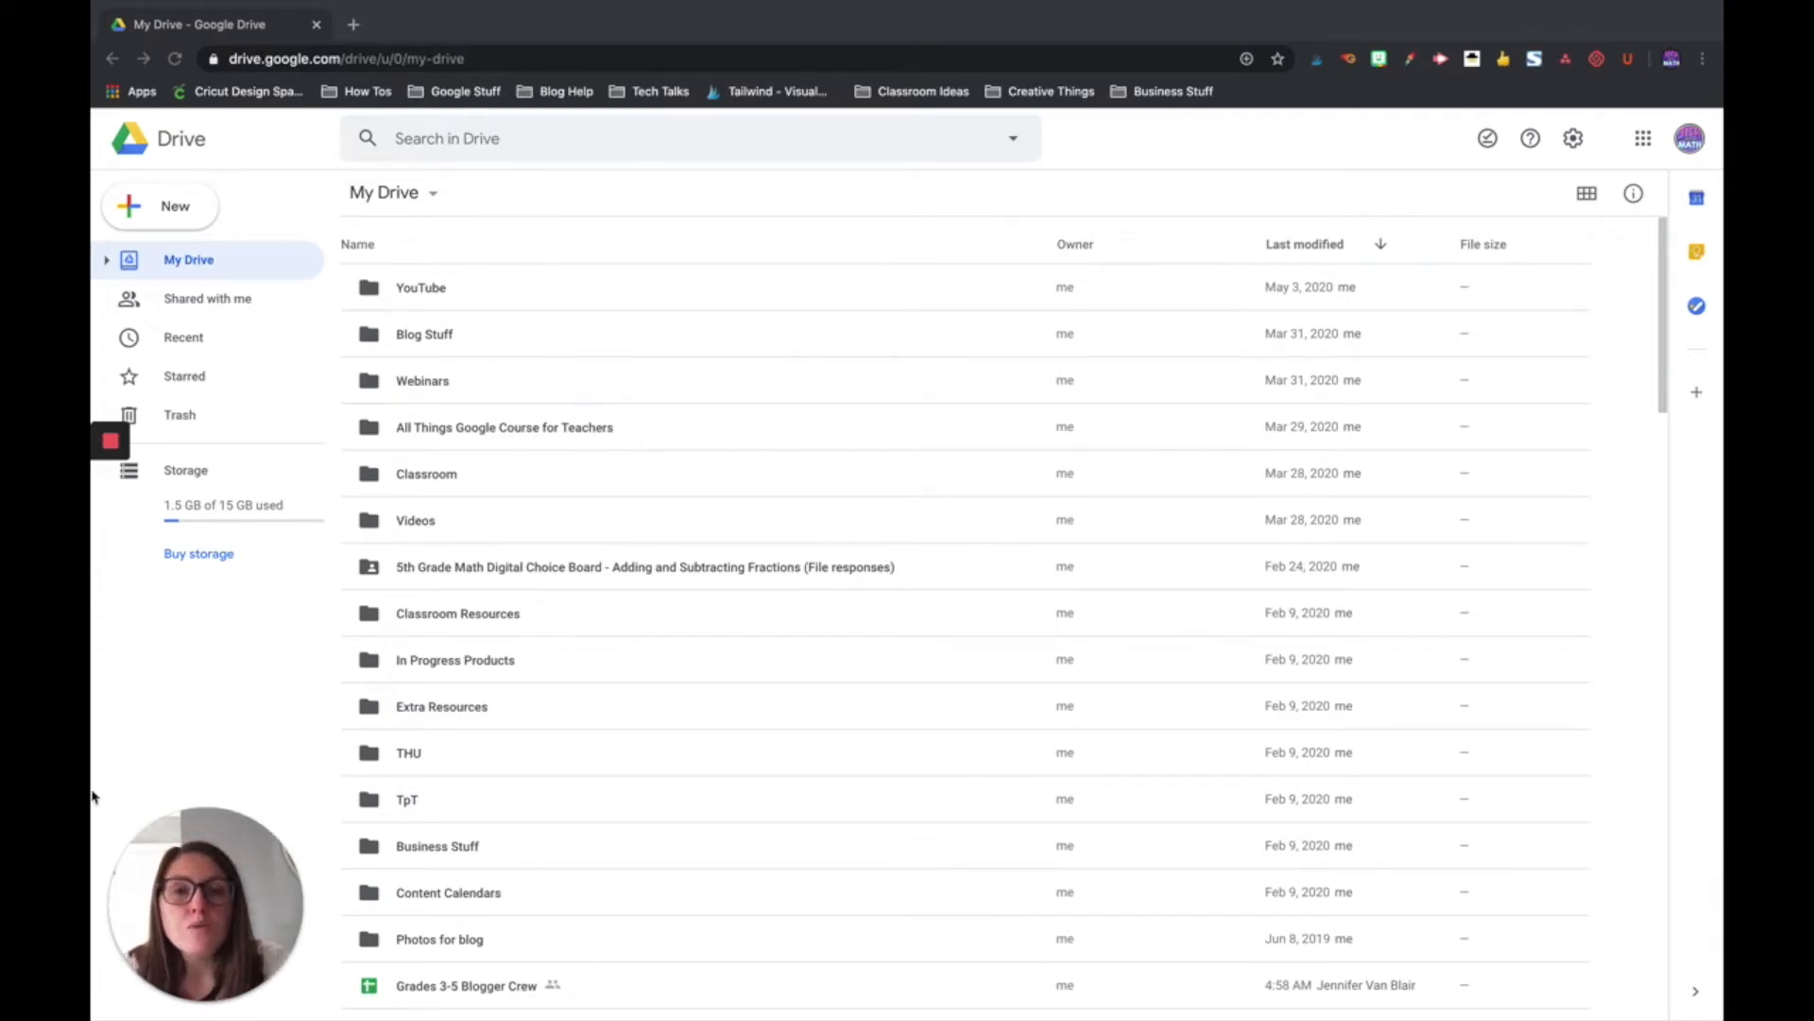
View the Starred items, return to My Drive and look over its list of folders and files.
click(229, 382)
click(196, 381)
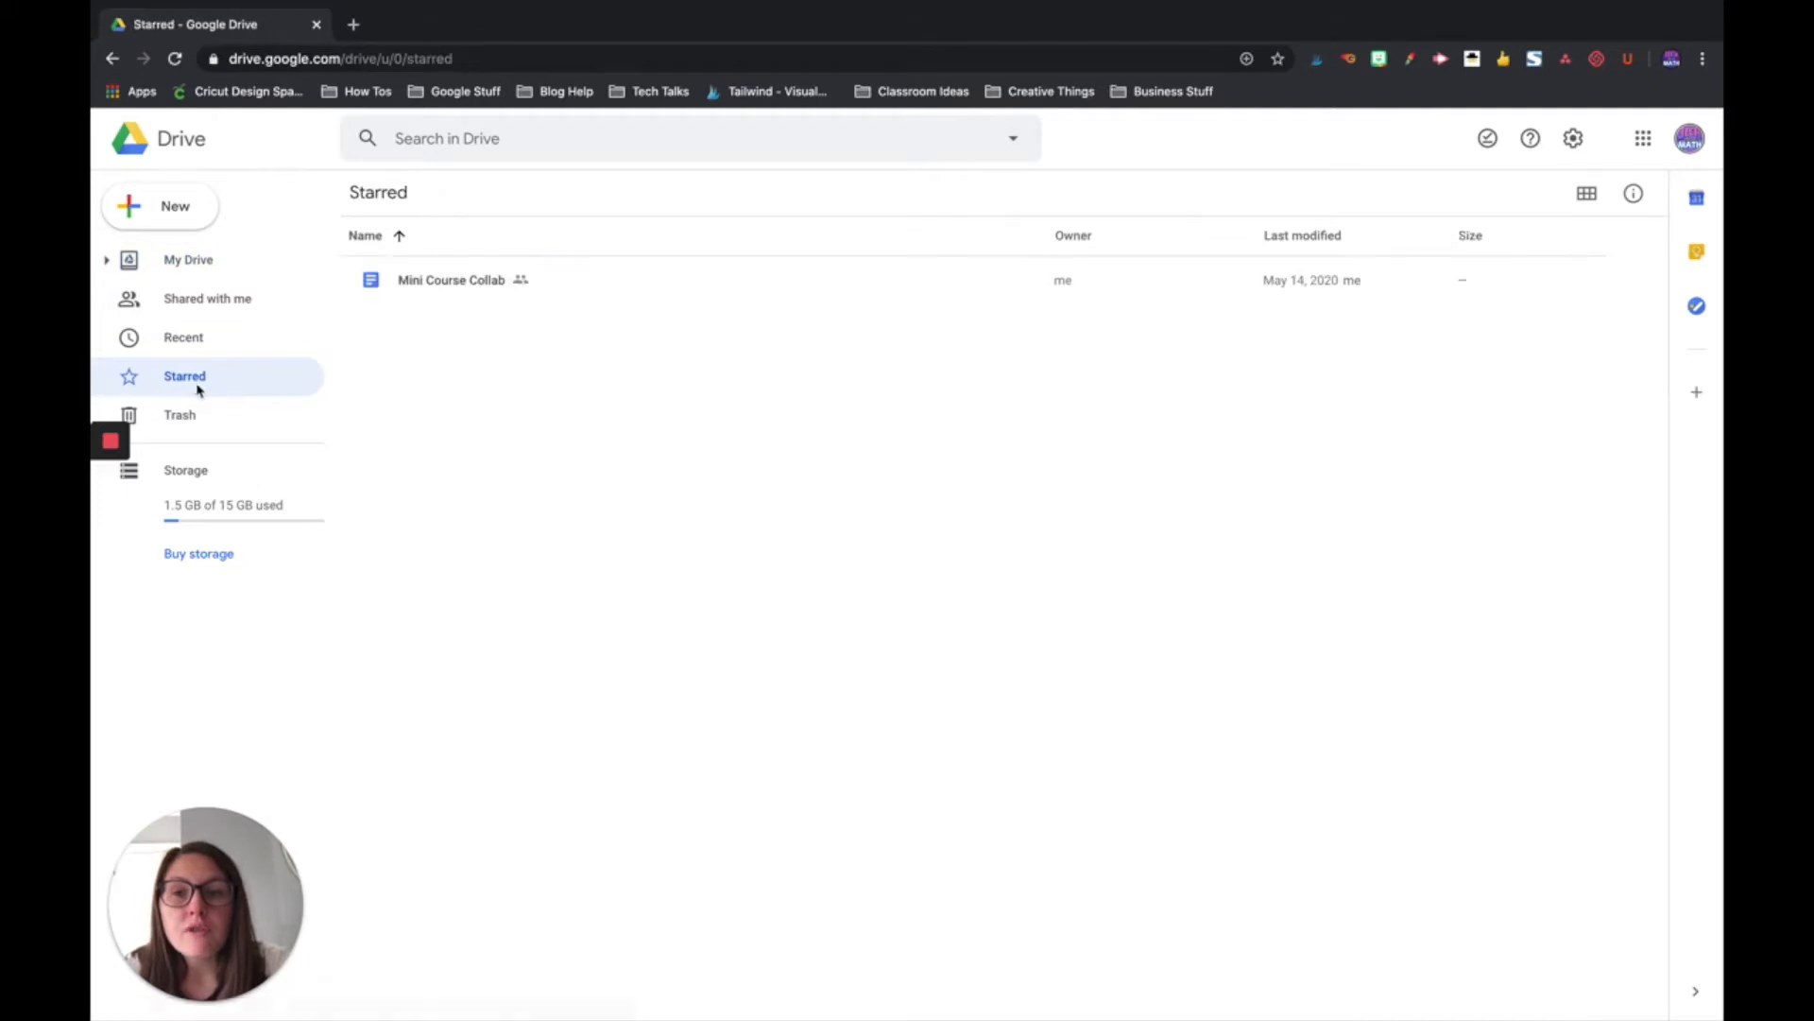
click(193, 261)
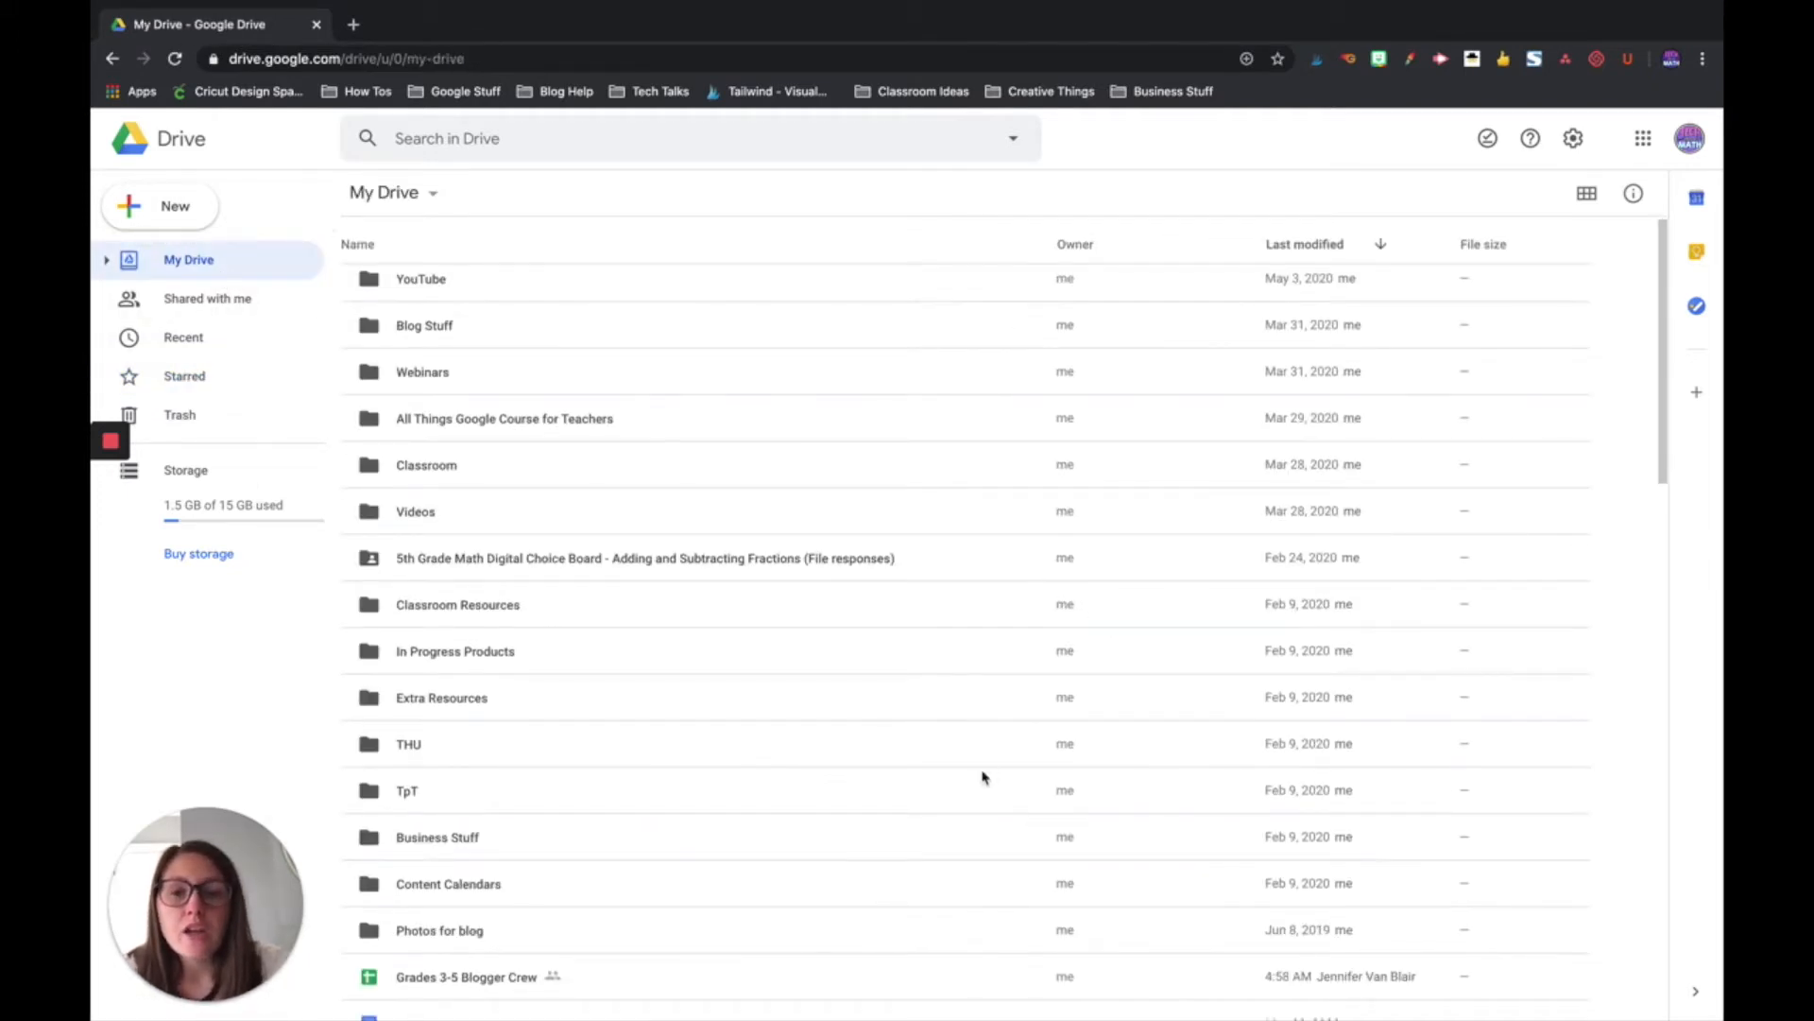
scroll(980, 771, down, 8)
scroll(978, 770, up, 10)
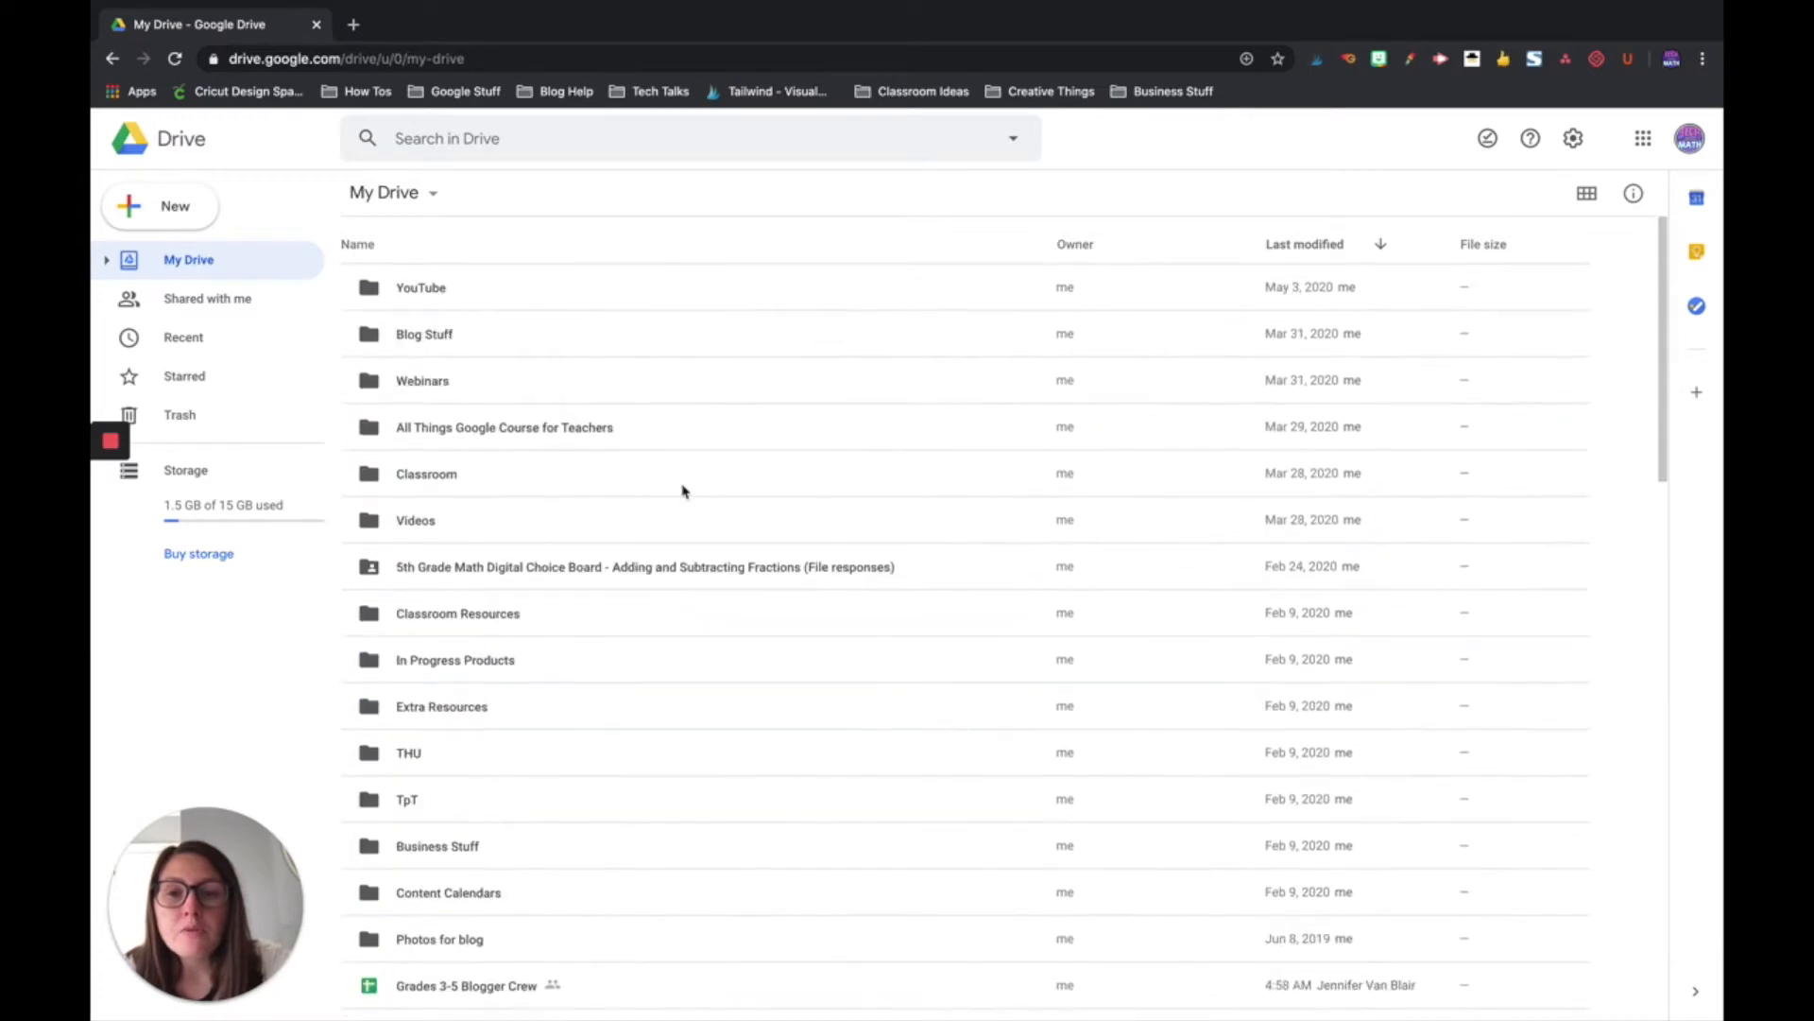
Create a new folder named "Misc." in My Drive.
click(170, 206)
click(176, 209)
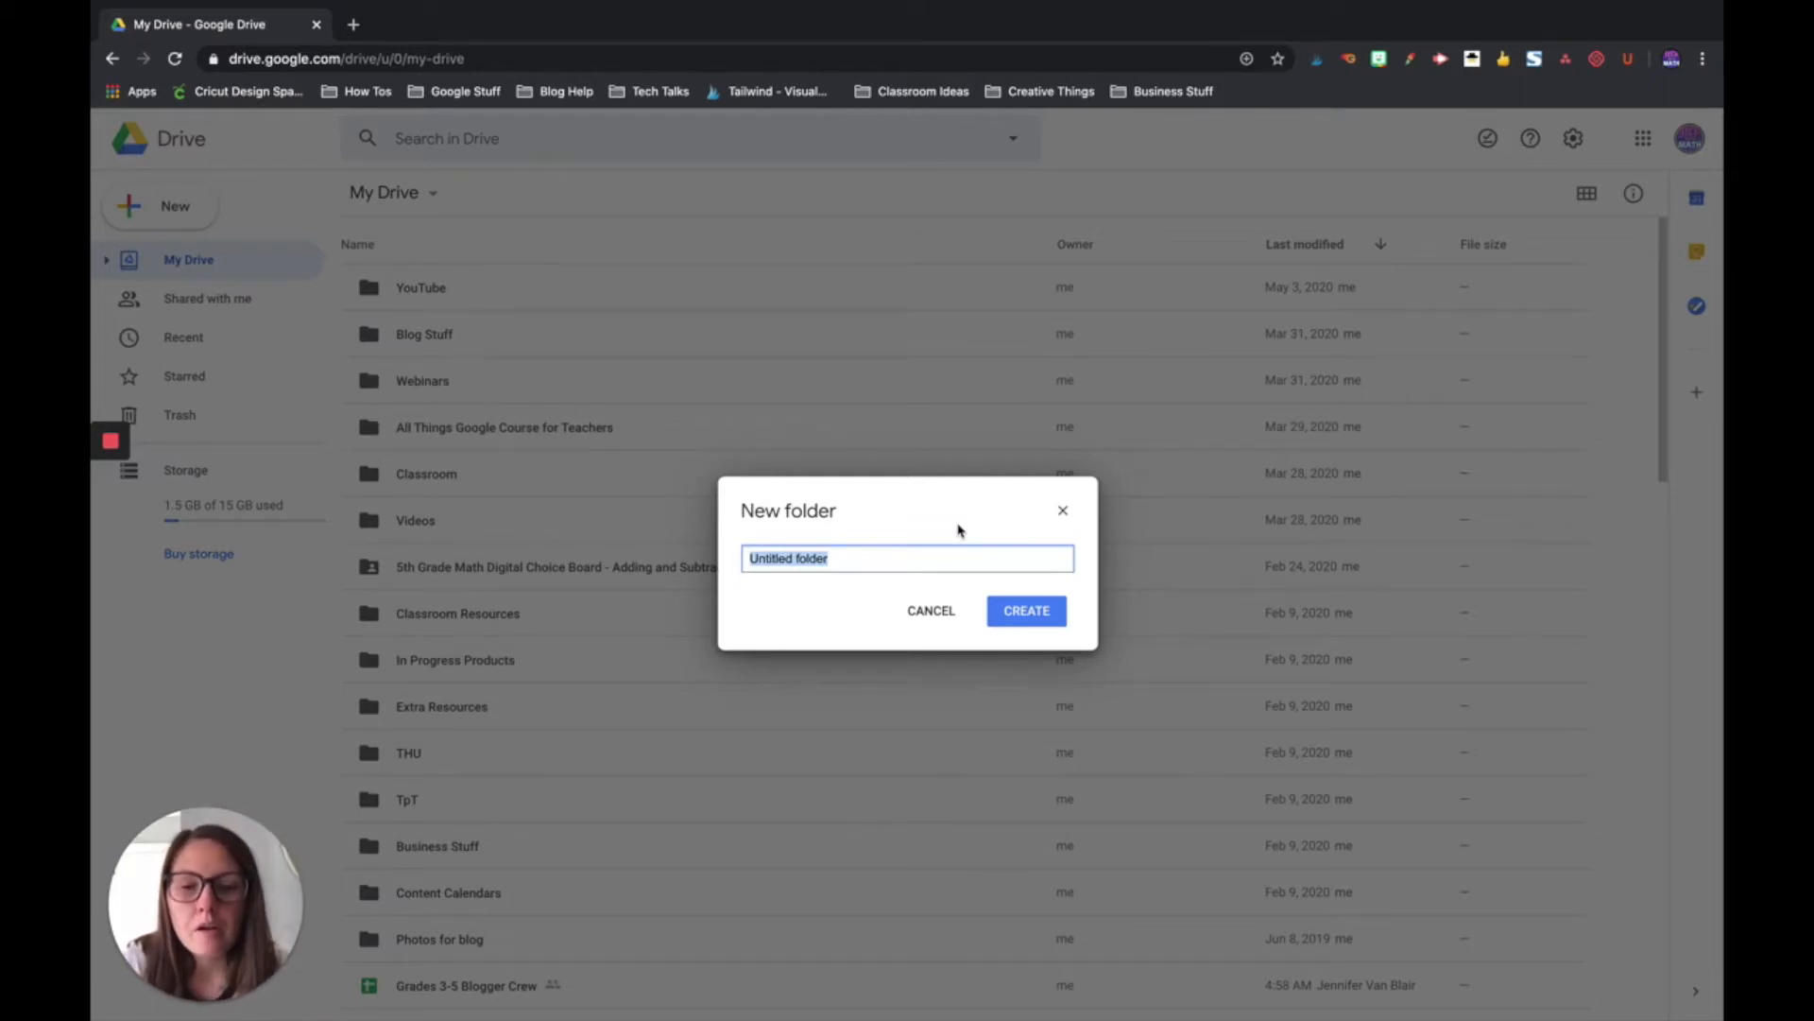
text(Misc.)
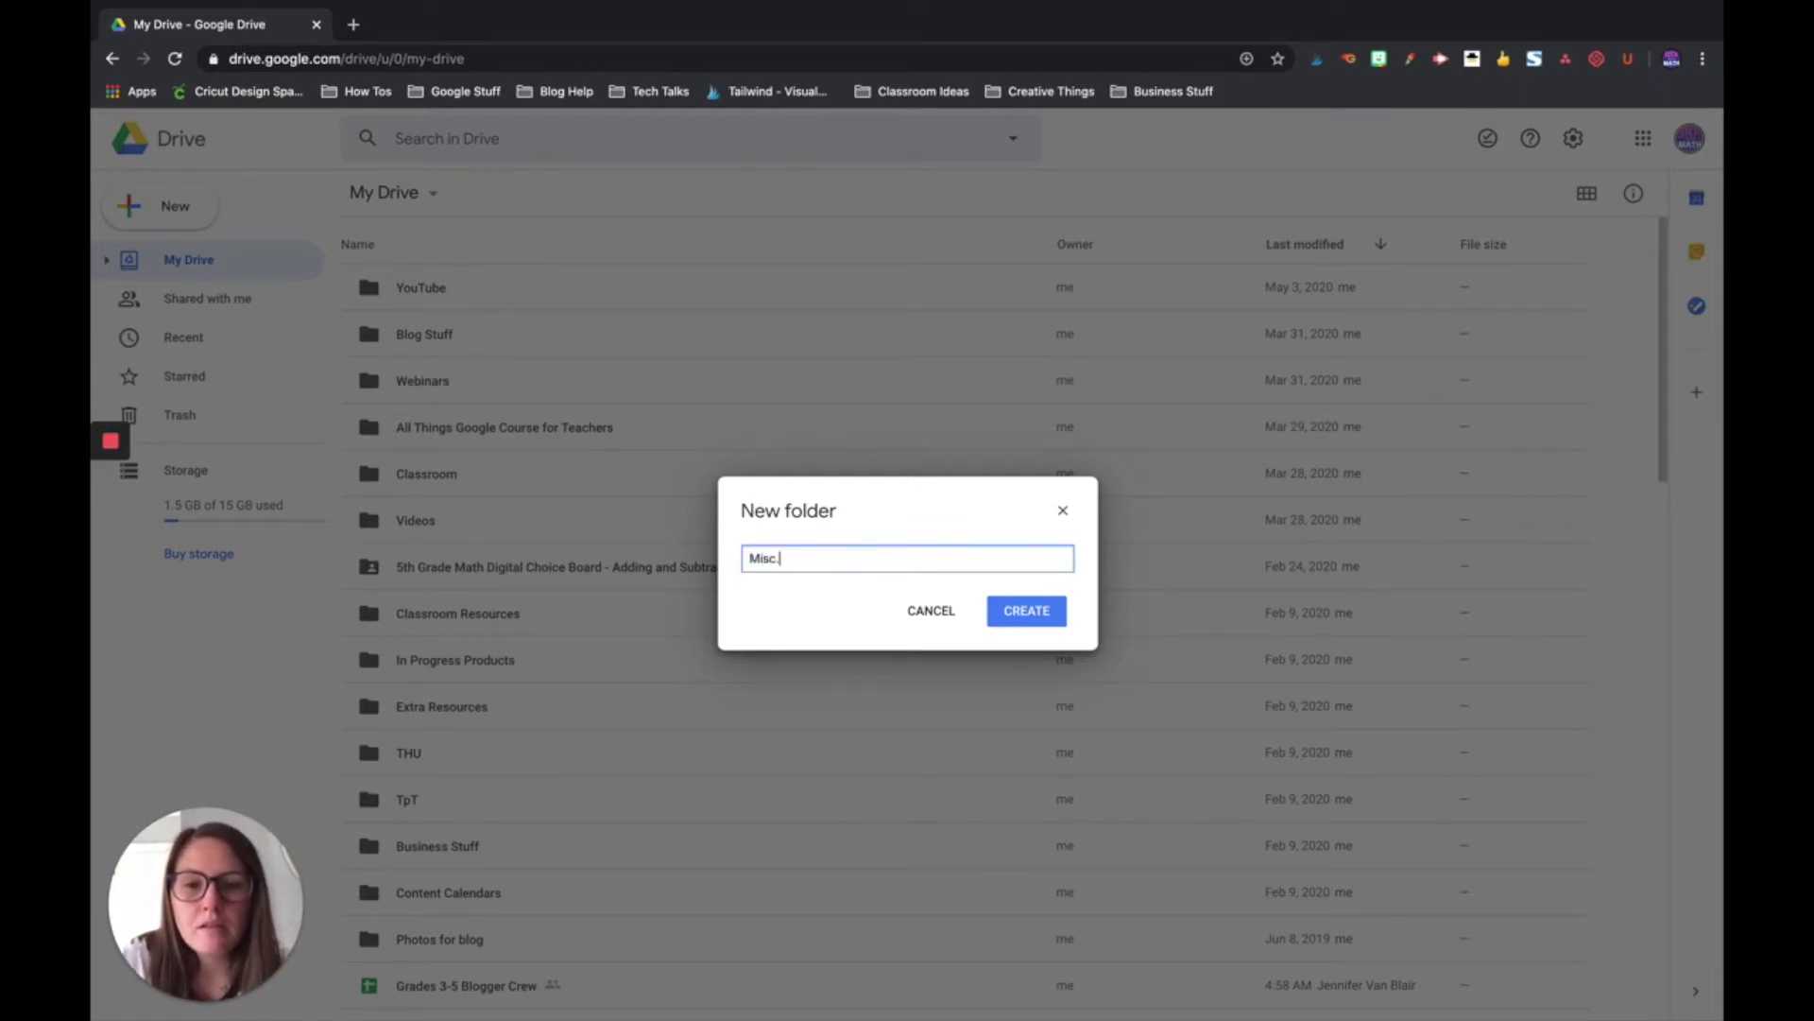
key(Return)
Move the "5th Grade Math Digital Choice Board - Adding and Subtracting Fractions (File responses)" folder into the TpT folder.
scroll(912, 718, down, 5)
scroll(915, 720, up, 5)
click(584, 519)
click(643, 616)
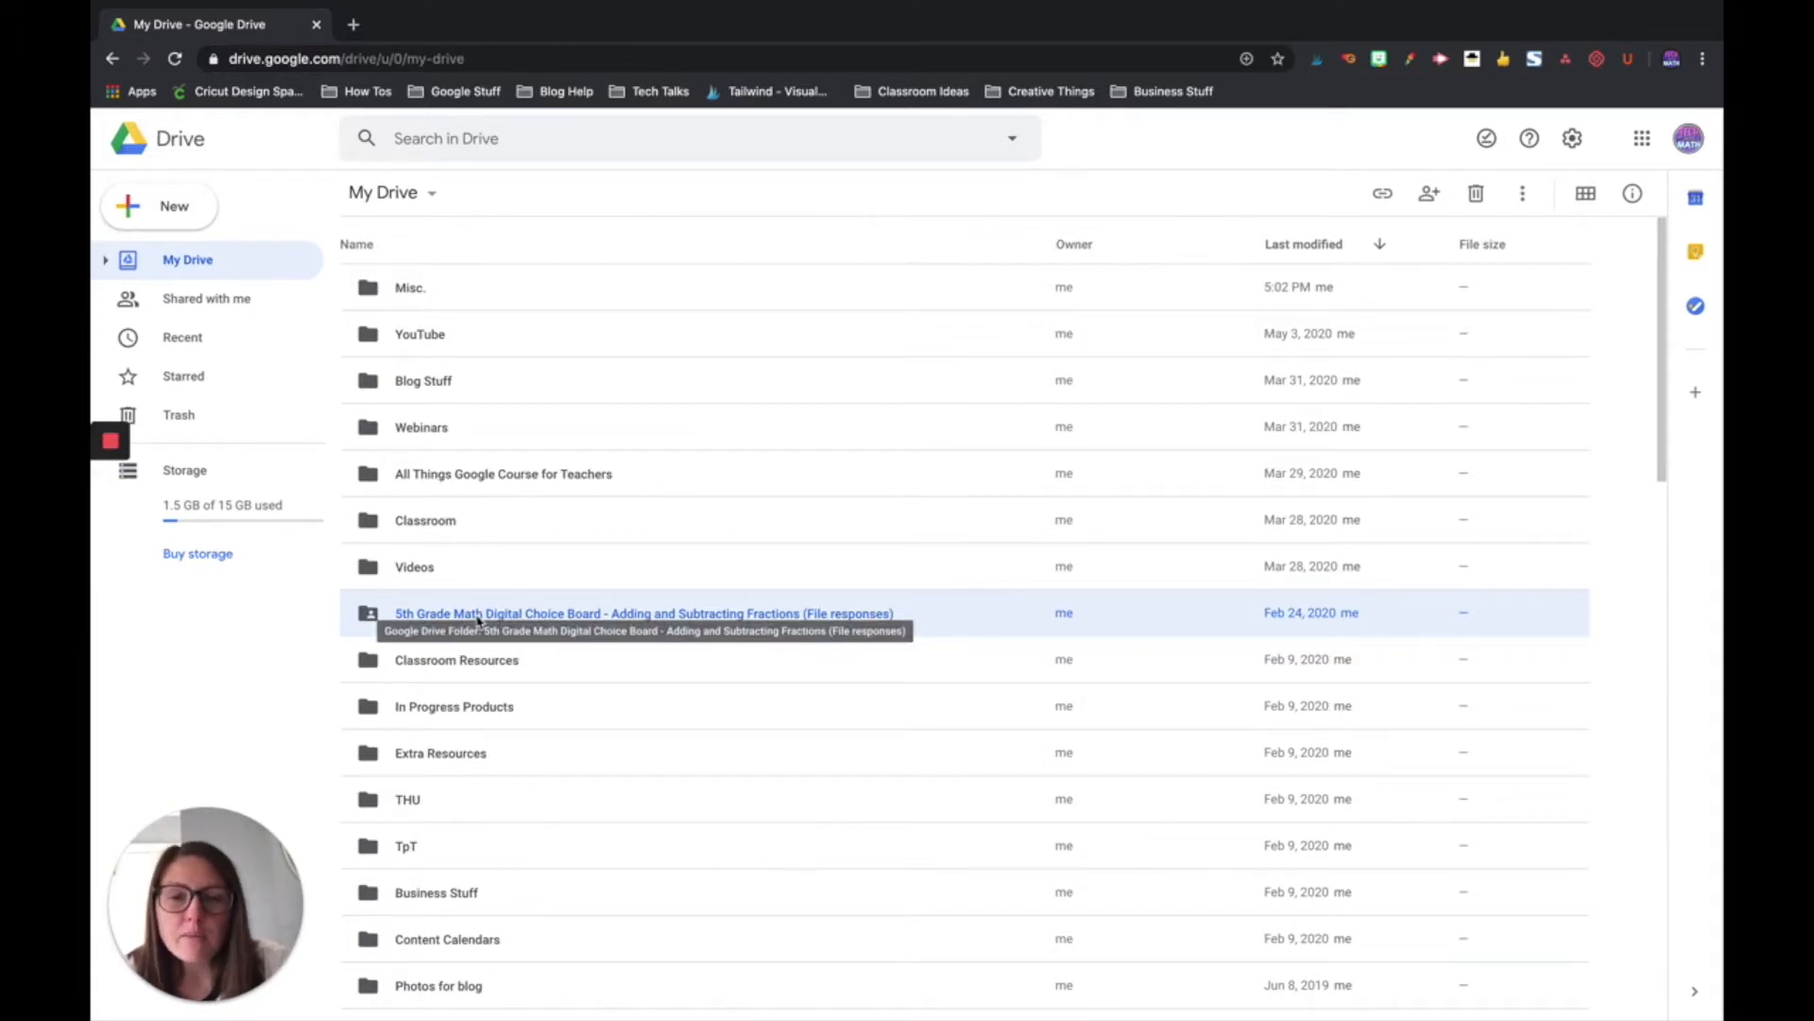
drag(437, 619, 455, 859)
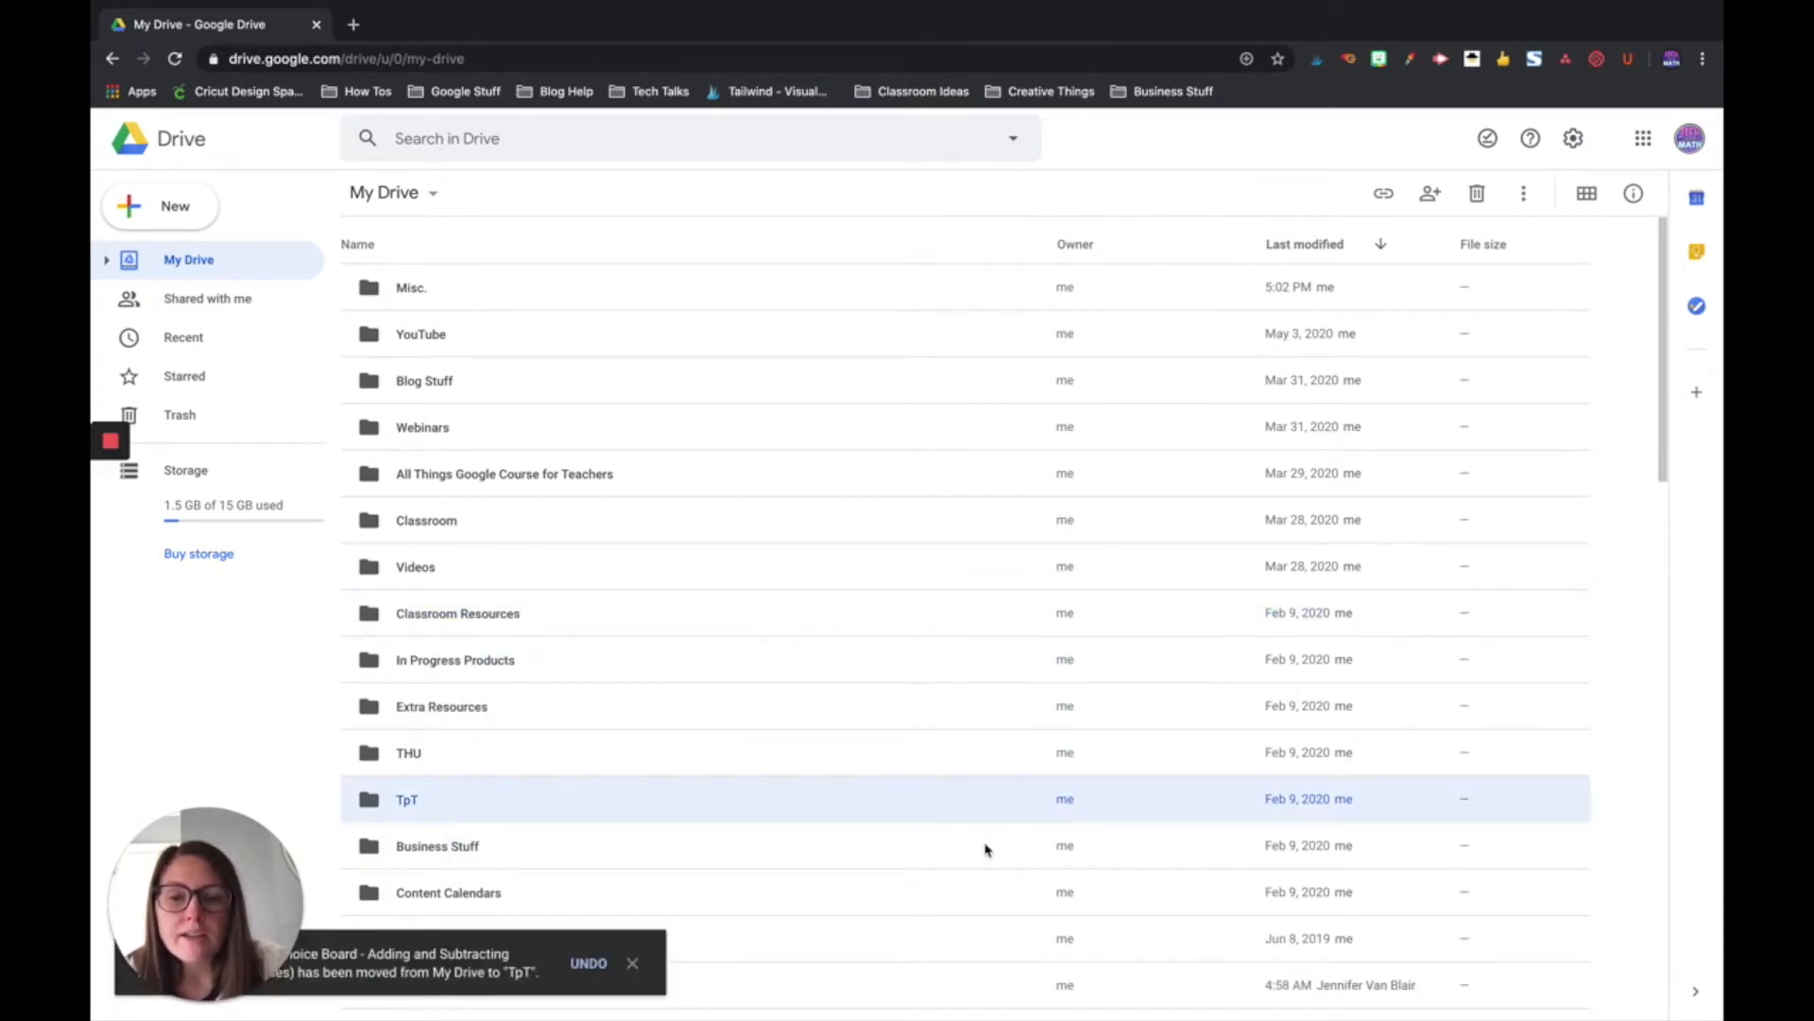
click(808, 747)
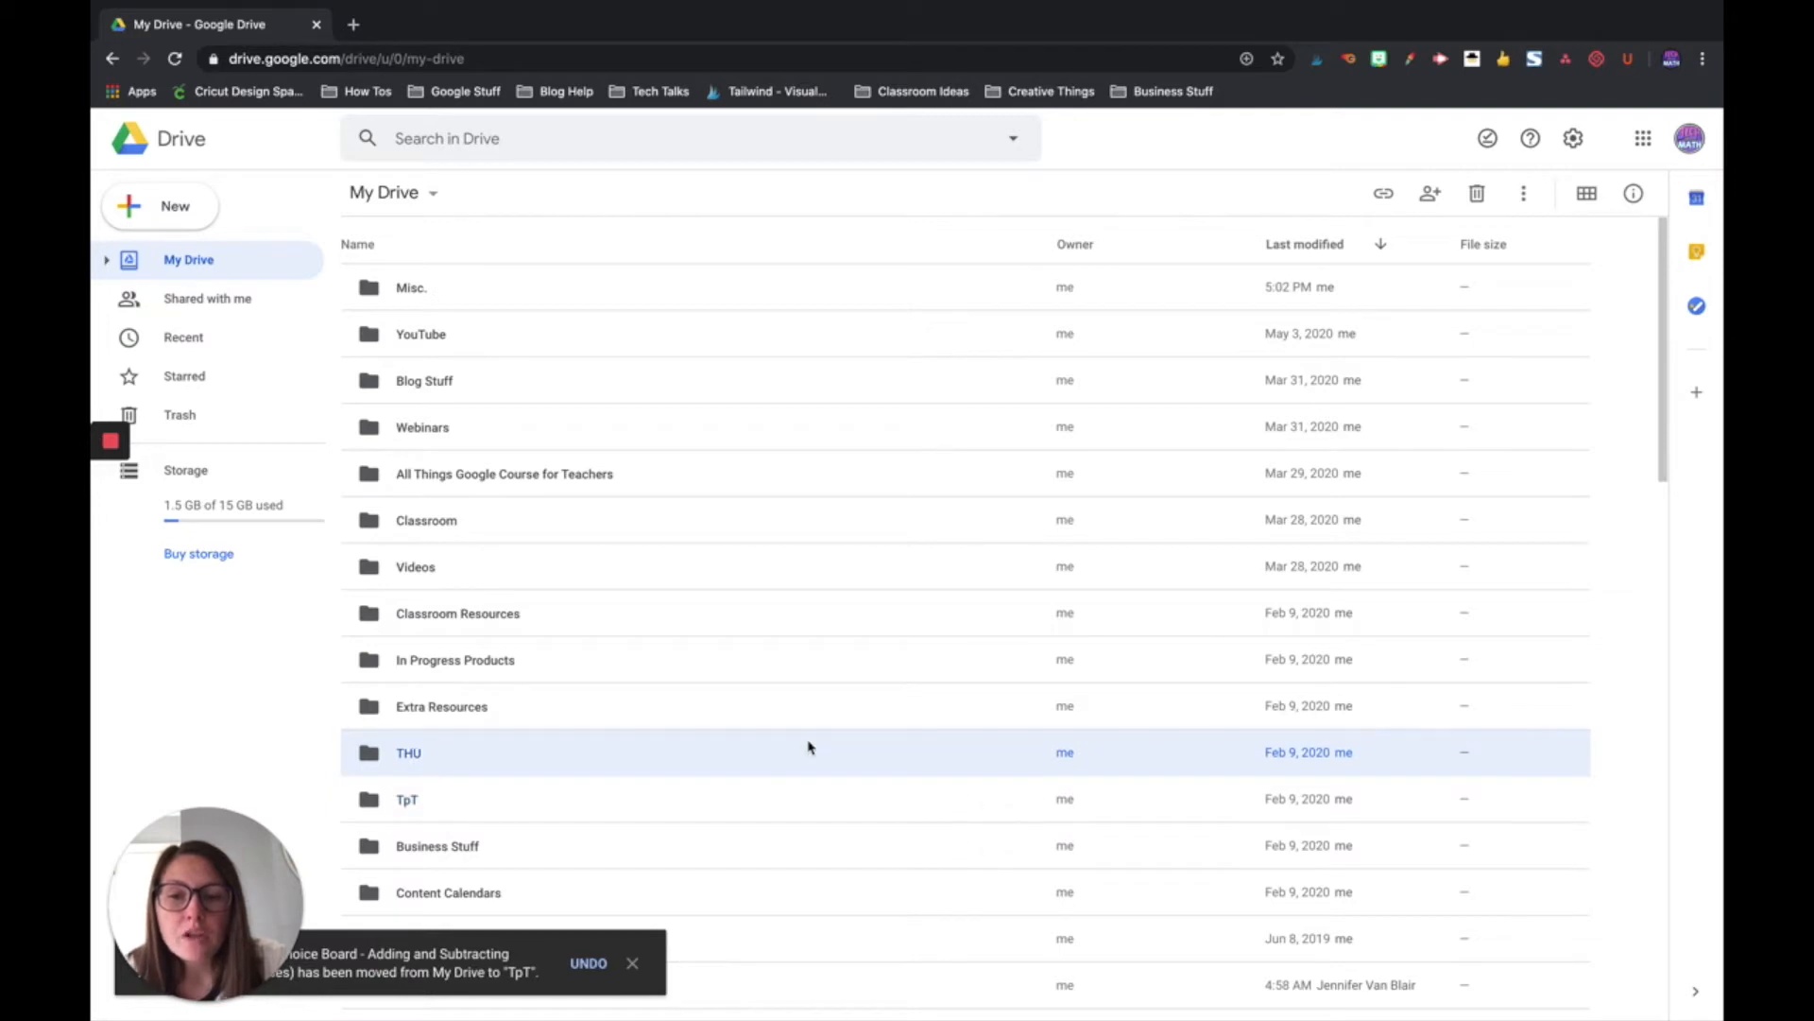
click(699, 620)
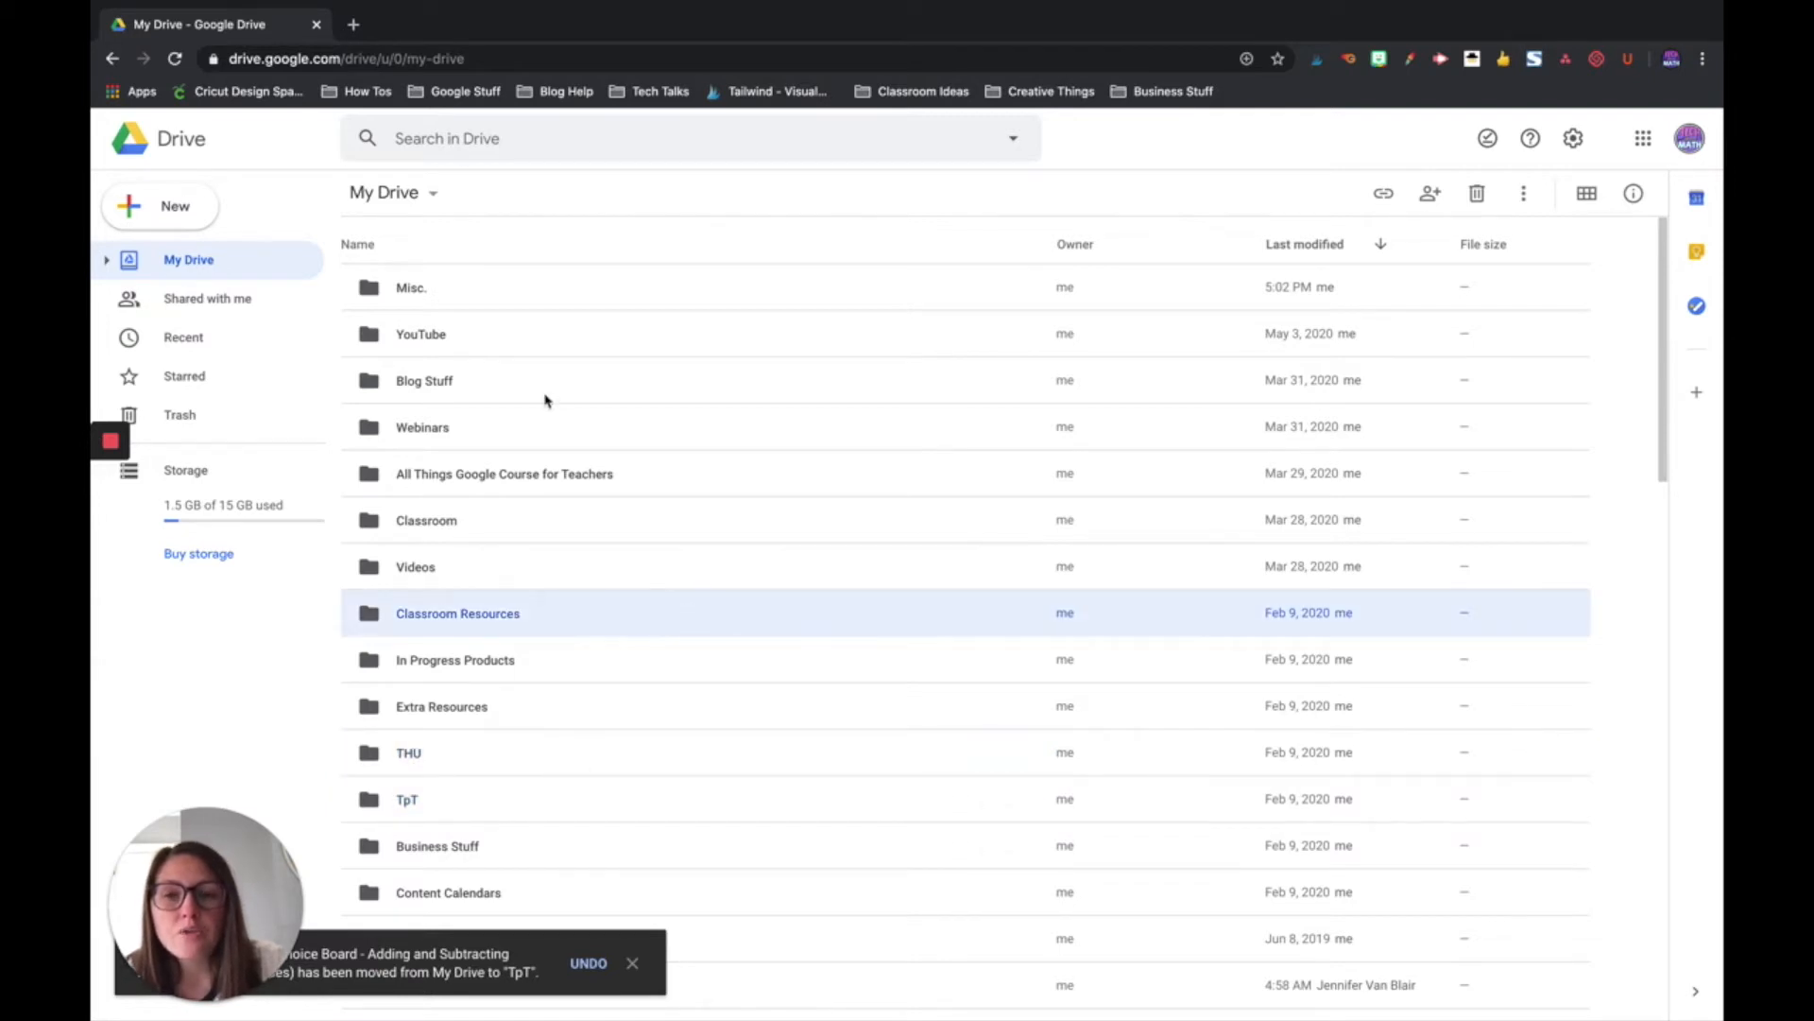
Move the "Grades 3-5 Blogger Crew" spreadsheet into the THU folder.
scroll(888, 574, down, 5)
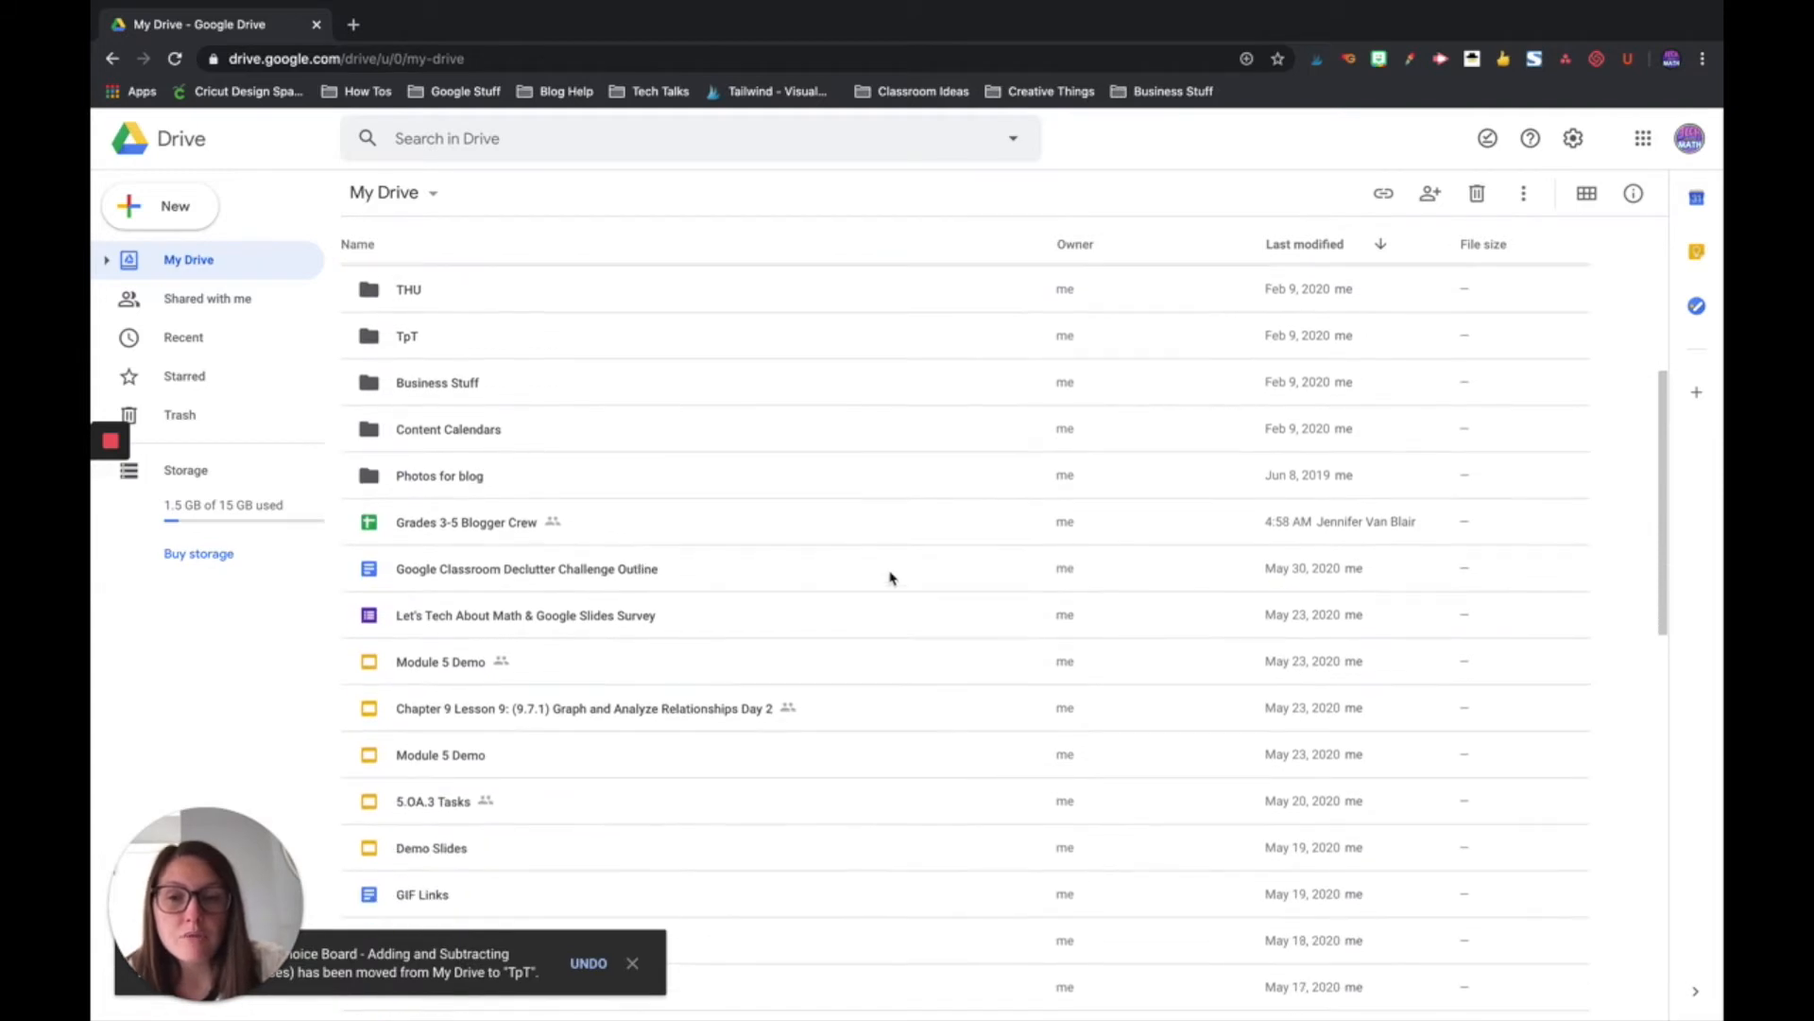
scroll(690, 581, up, 1)
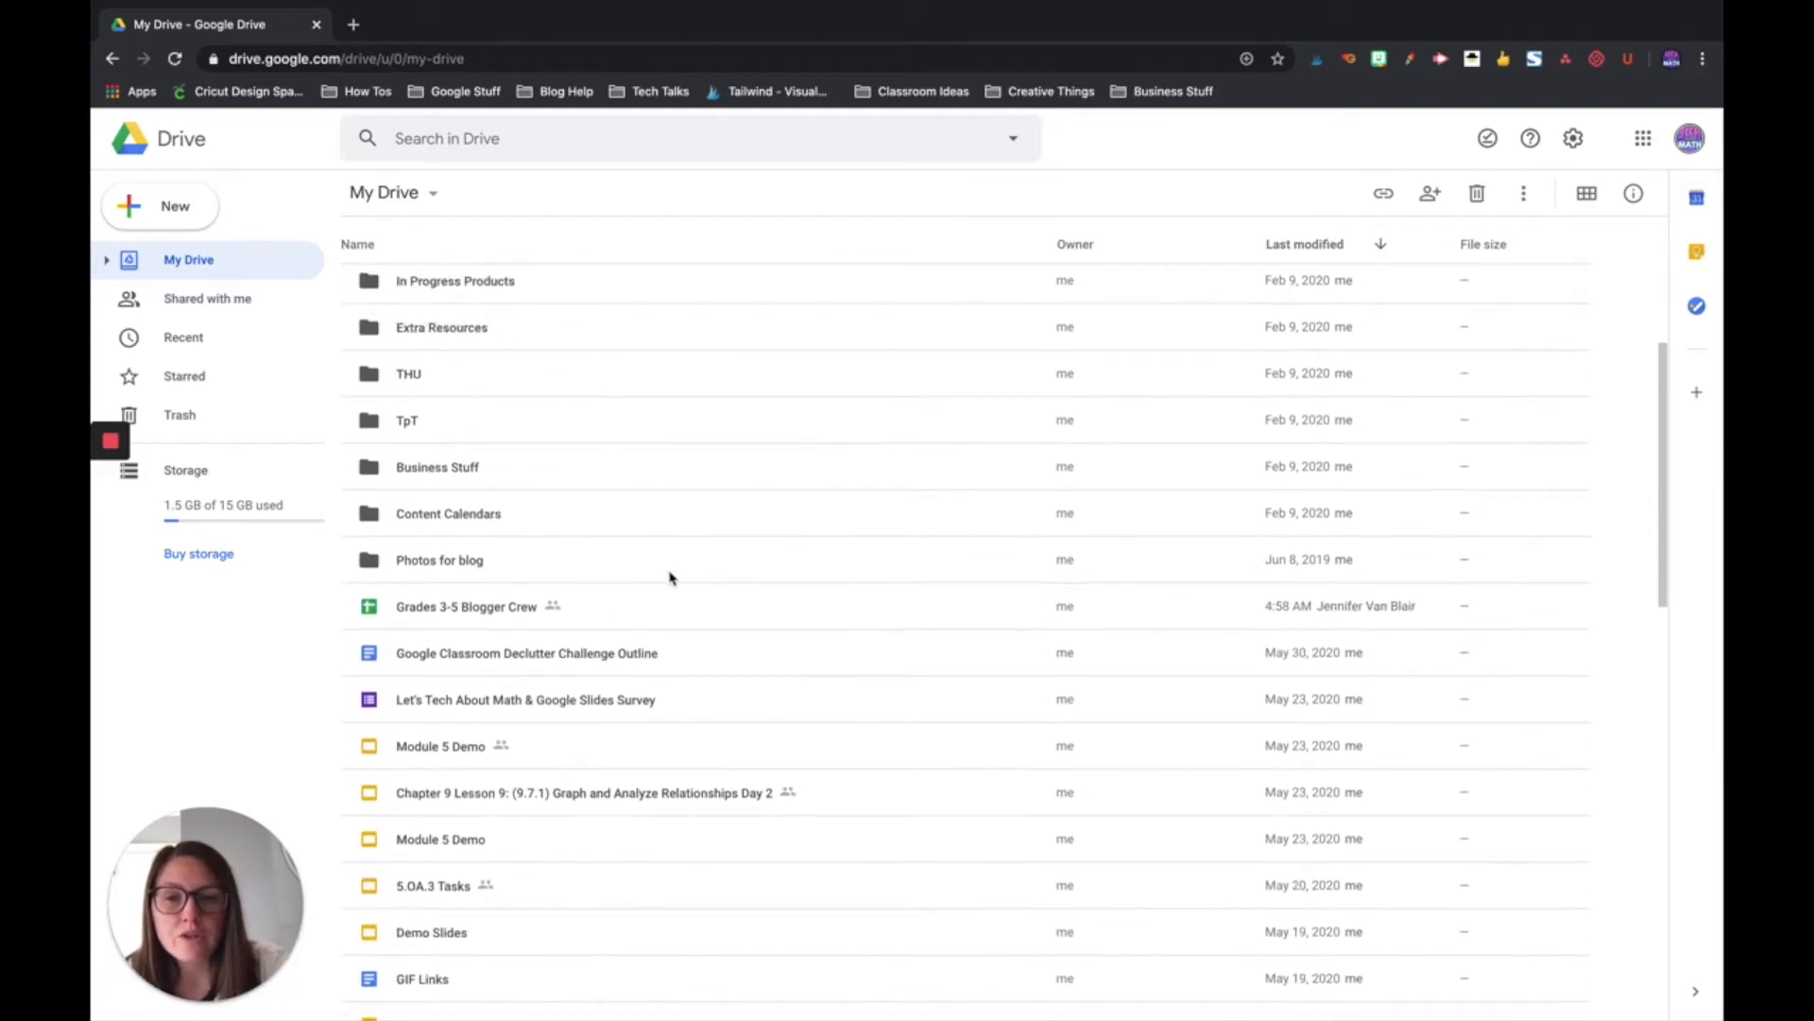
click(622, 616)
scroll(482, 614, up, 1)
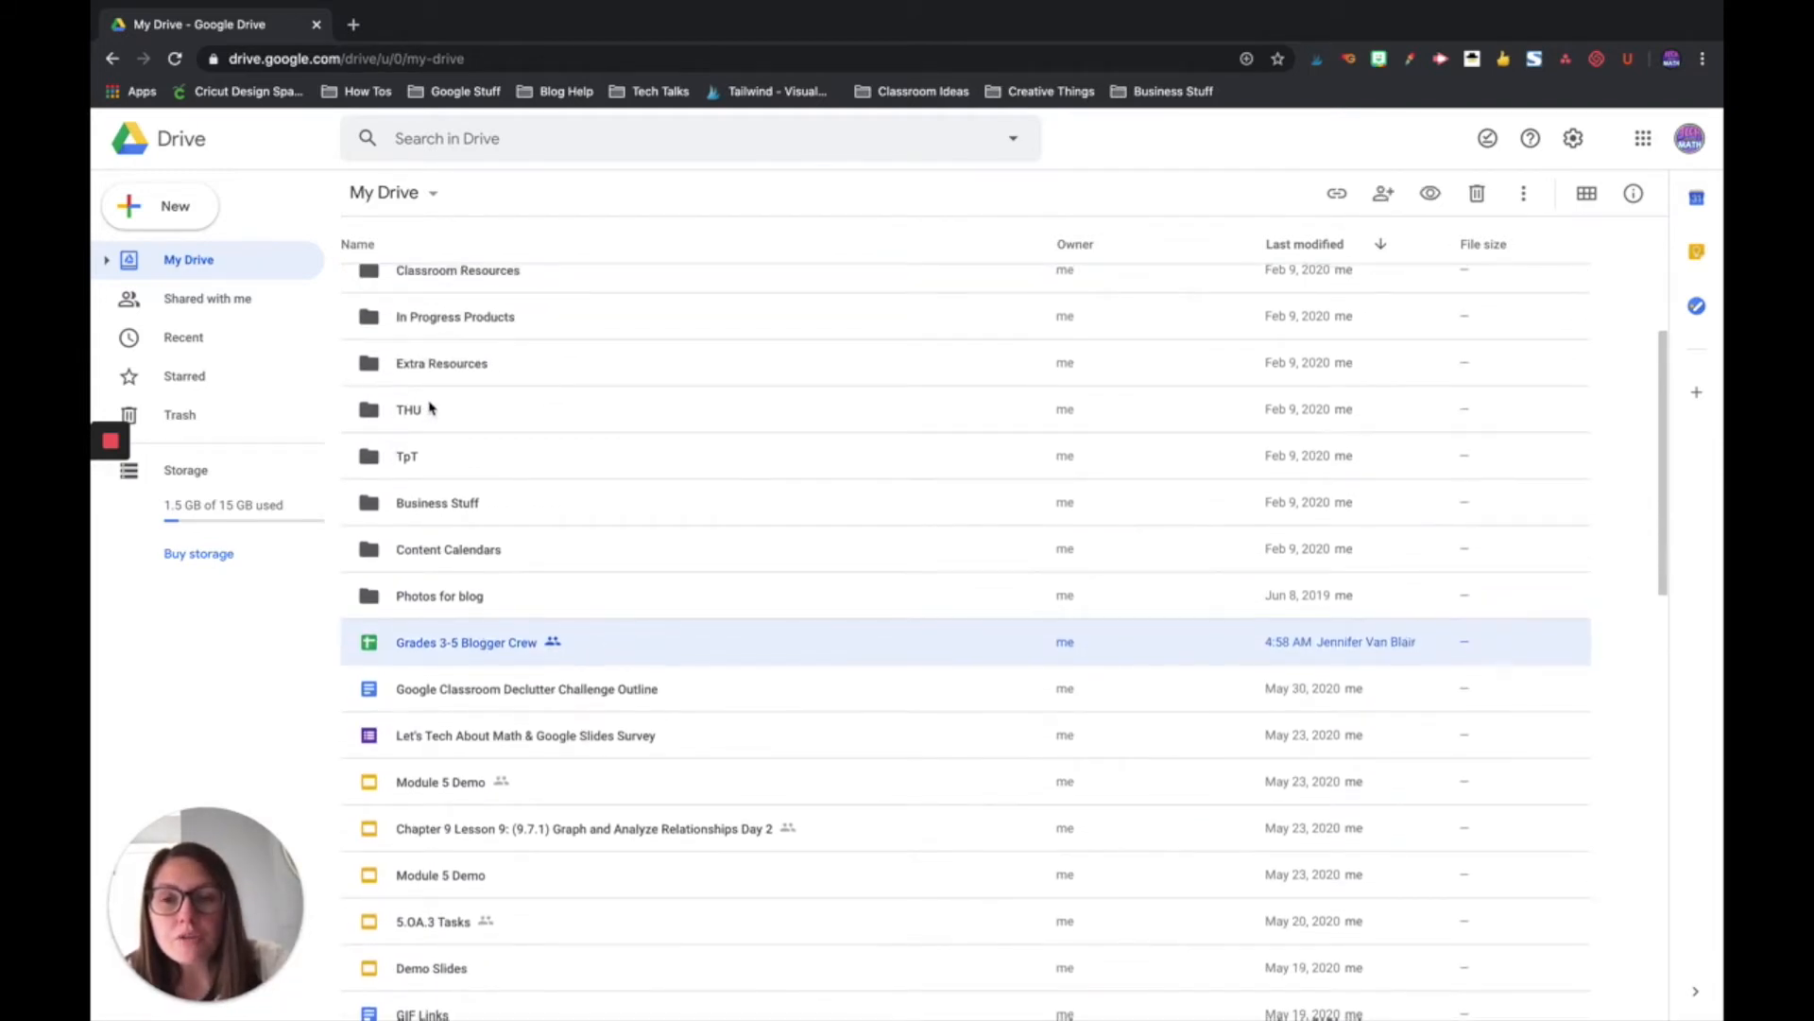
drag(448, 650, 475, 414)
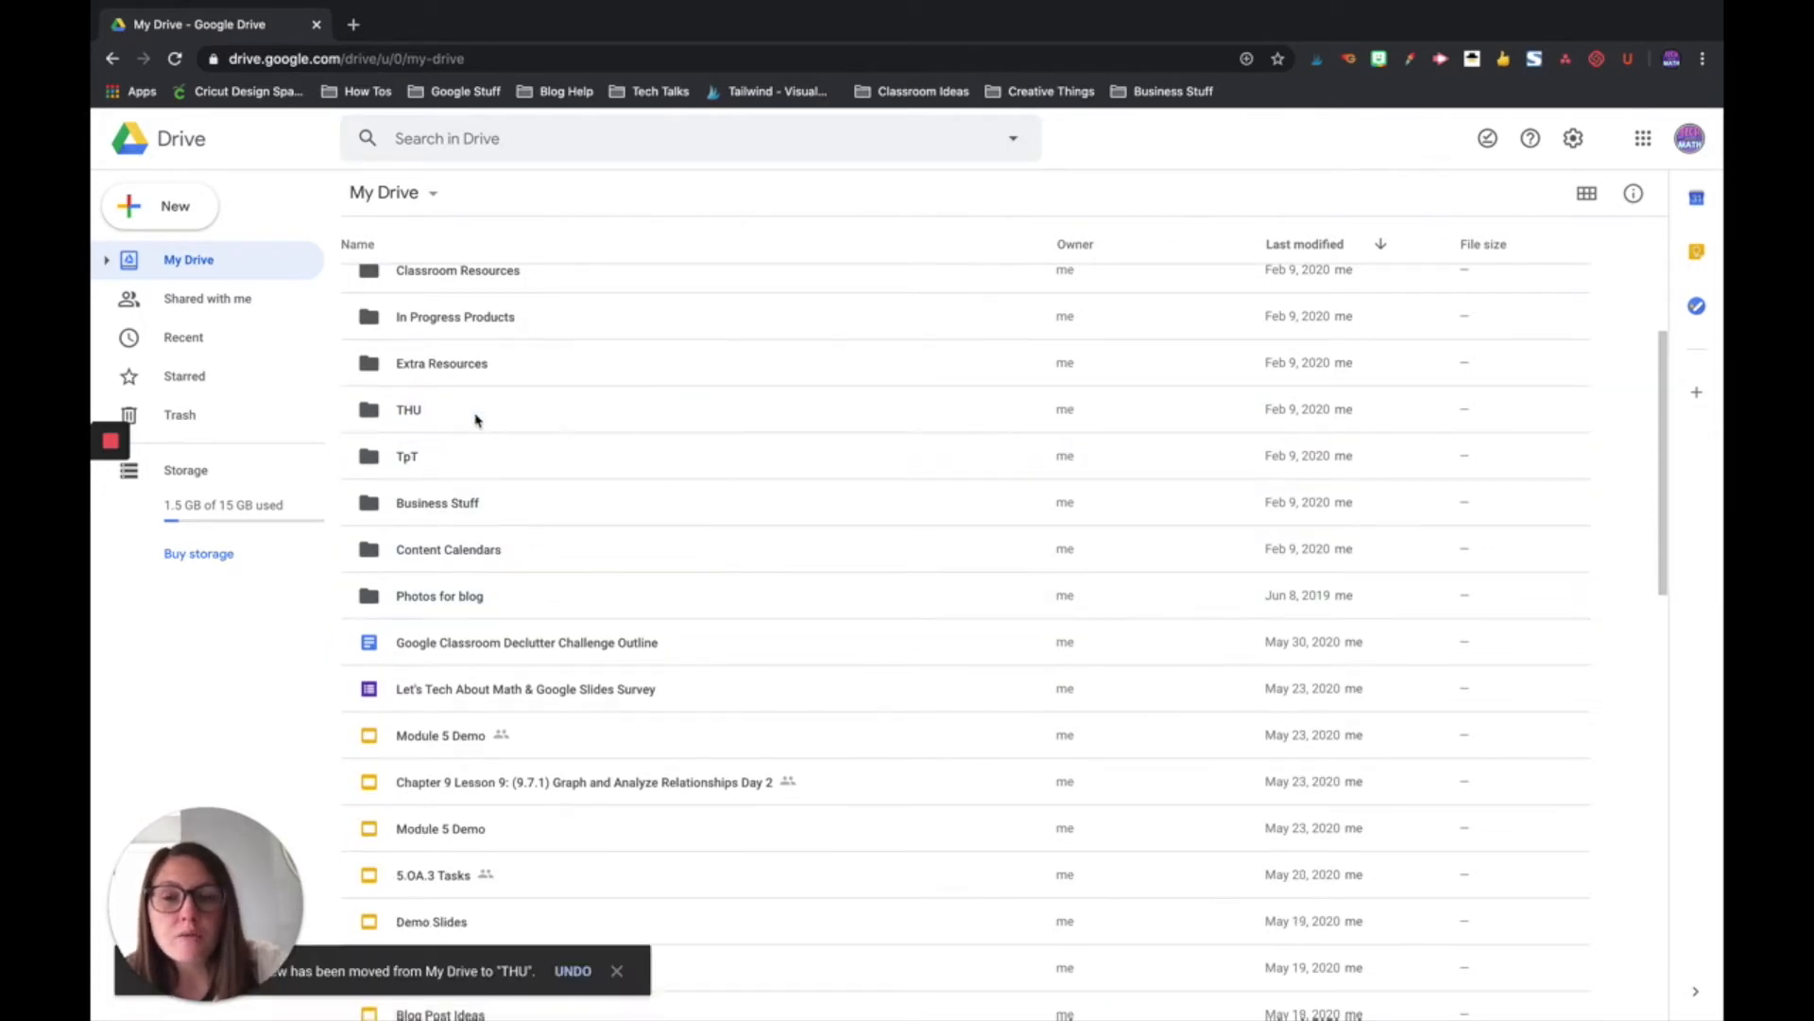
Move the shared "Module 5 Demo" presentation into the "All Things Google Course for Teachers" folder.
click(703, 754)
drag(745, 749, 674, 485)
scroll(721, 527, up, 5)
Try to move the "Google Classroom Declutter Challenge Outline" document into an existing folder.
scroll(674, 485, down, 5)
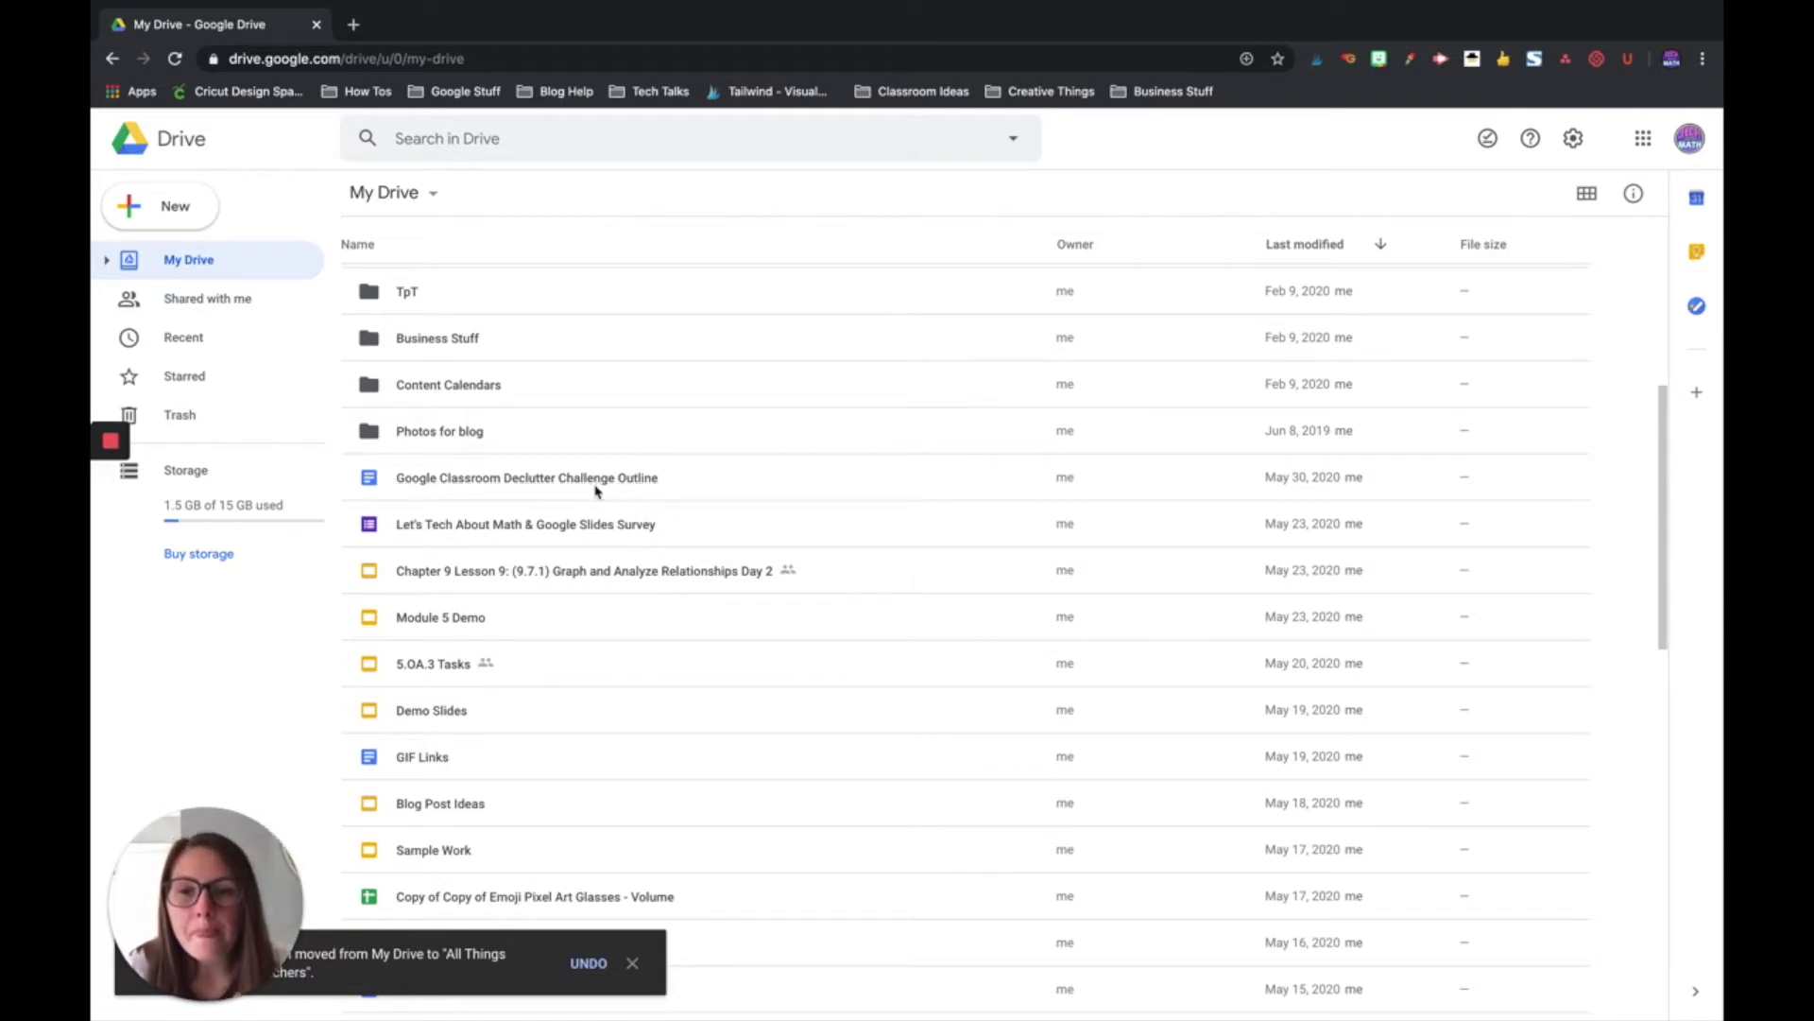
click(565, 485)
drag(491, 488, 587, 927)
Create a new folder named "Email Marketing" in My Drive.
click(142, 213)
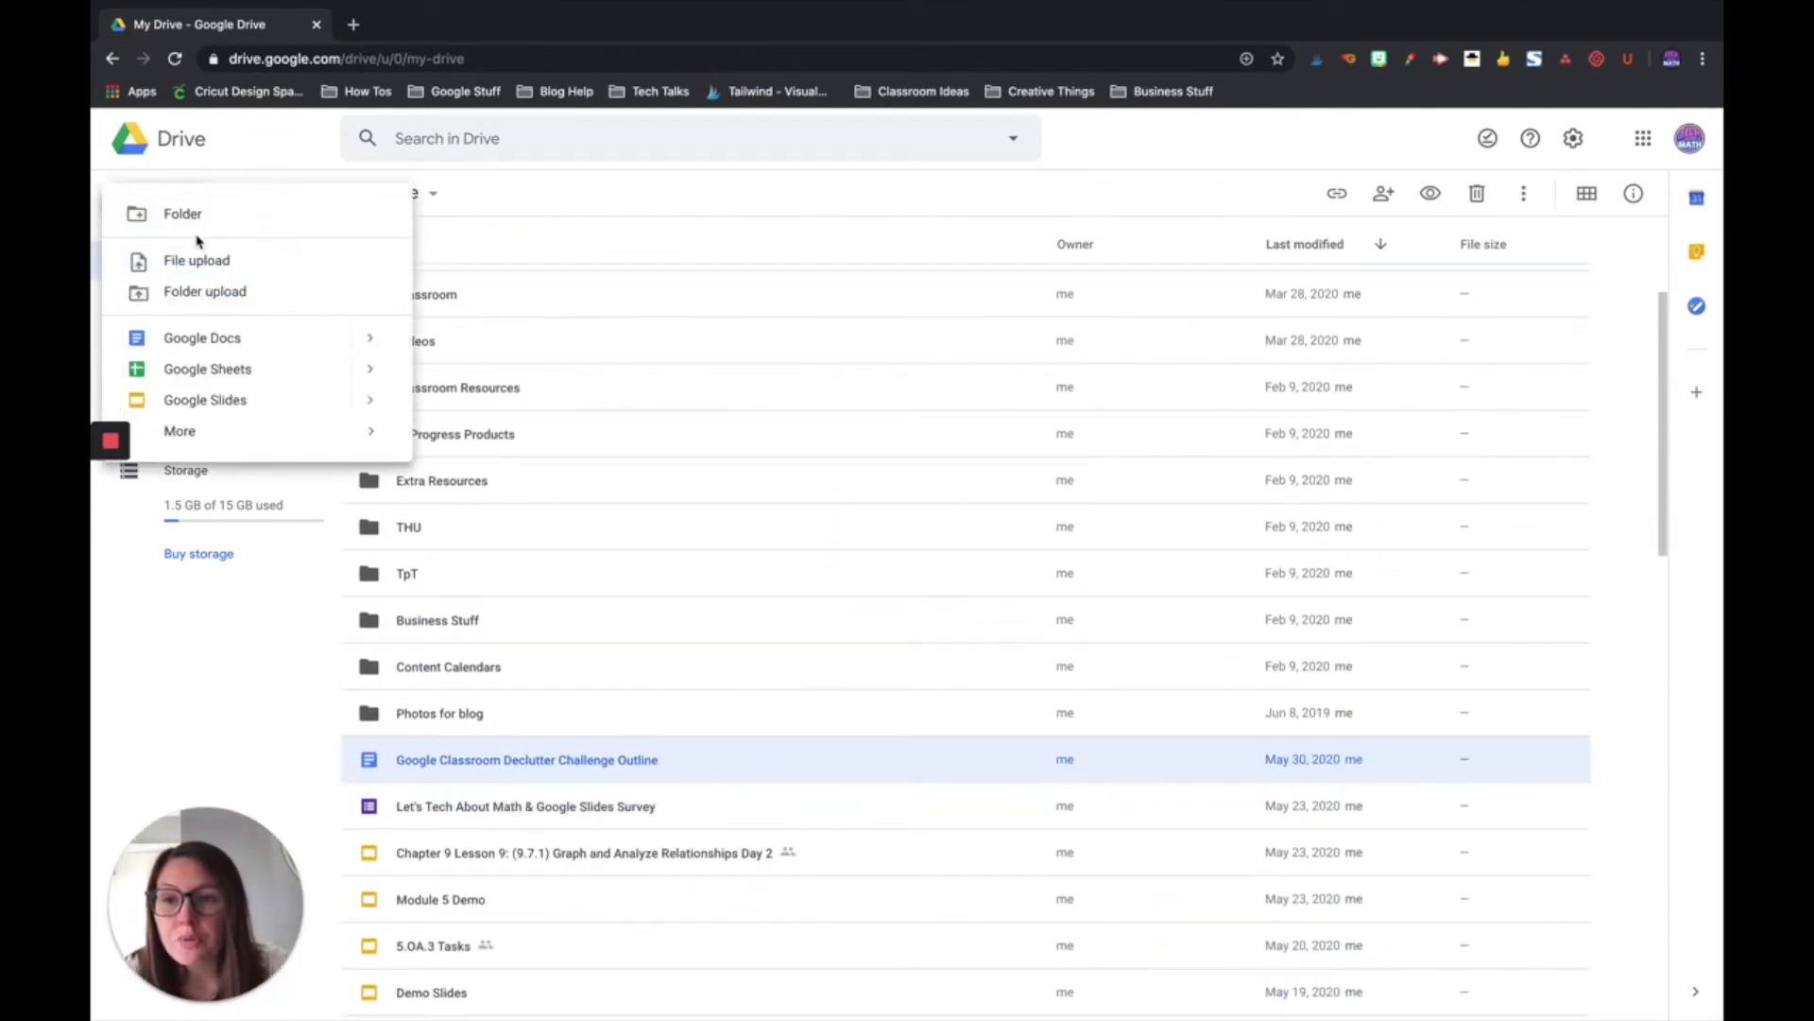
click(190, 227)
text(Email)
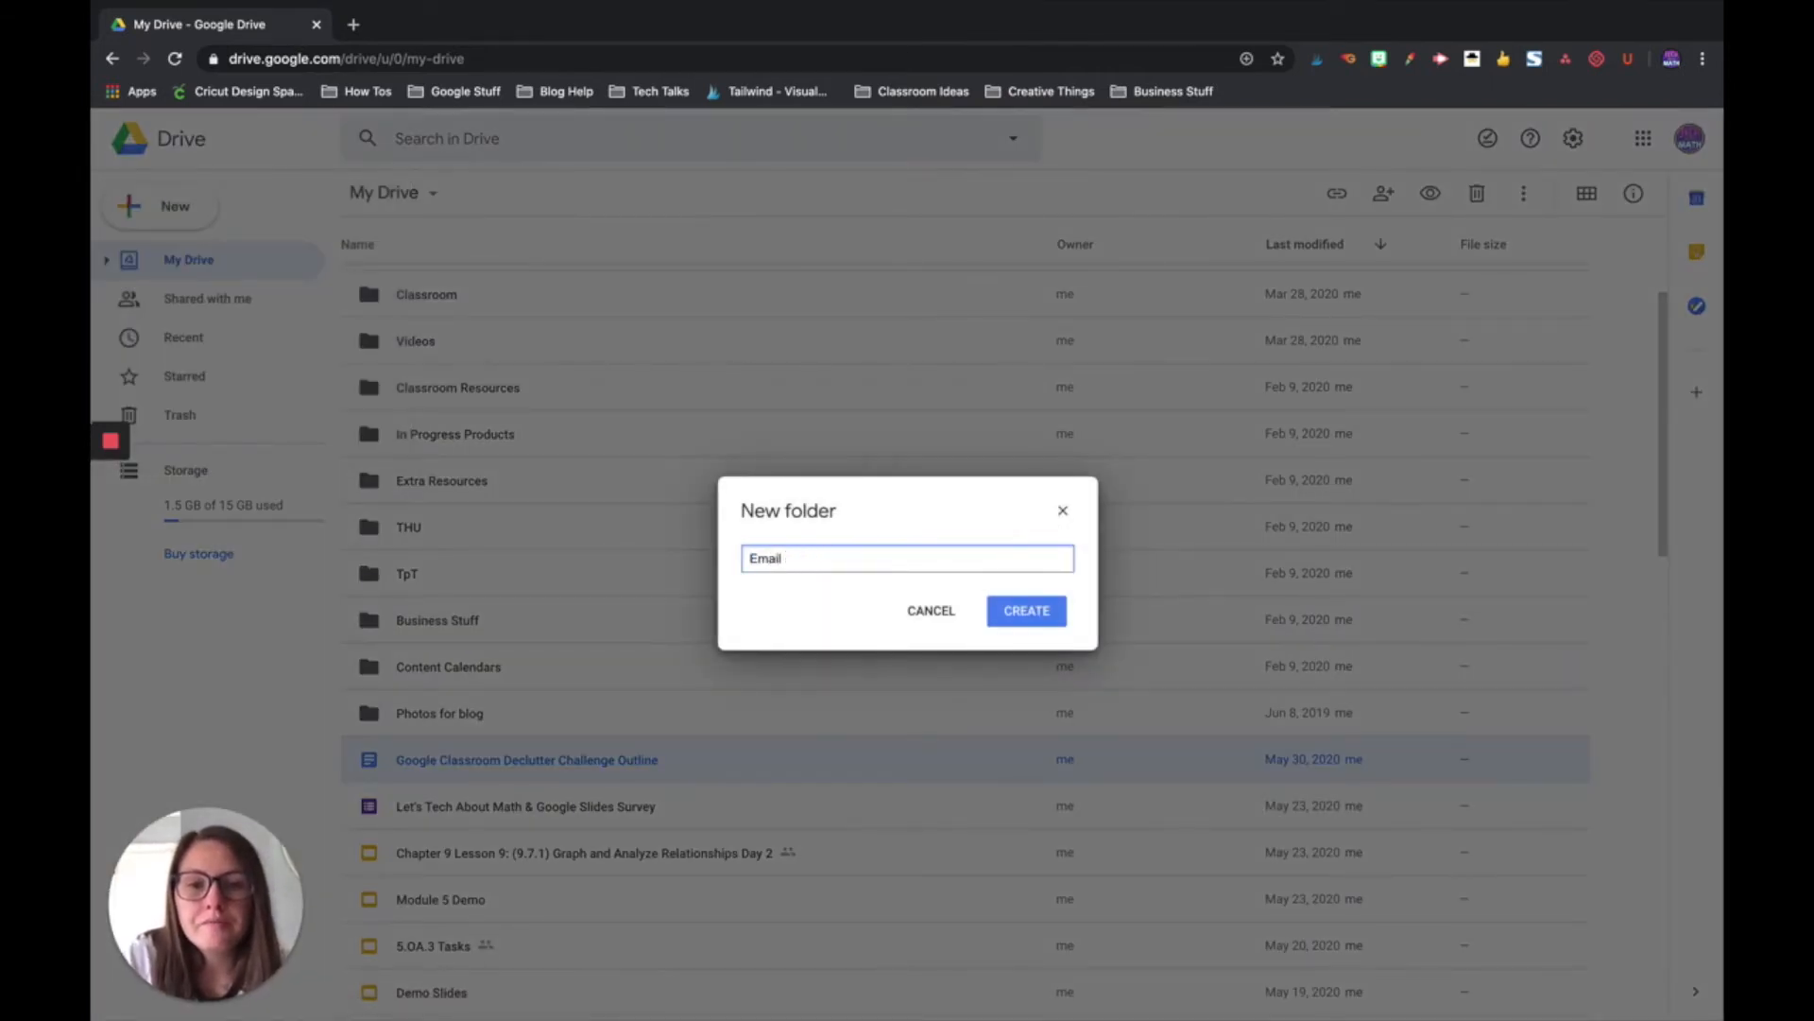
text( Marketing)
key(Return)
Look through the folders and the remaining loose files in My Drive.
click(635, 671)
scroll(847, 840, down, 2)
scroll(848, 840, down, 2)
scroll(850, 827, up, 5)
scroll(813, 850, down, 8)
drag(210, 926, 229, 845)
scroll(534, 761, up, 4)
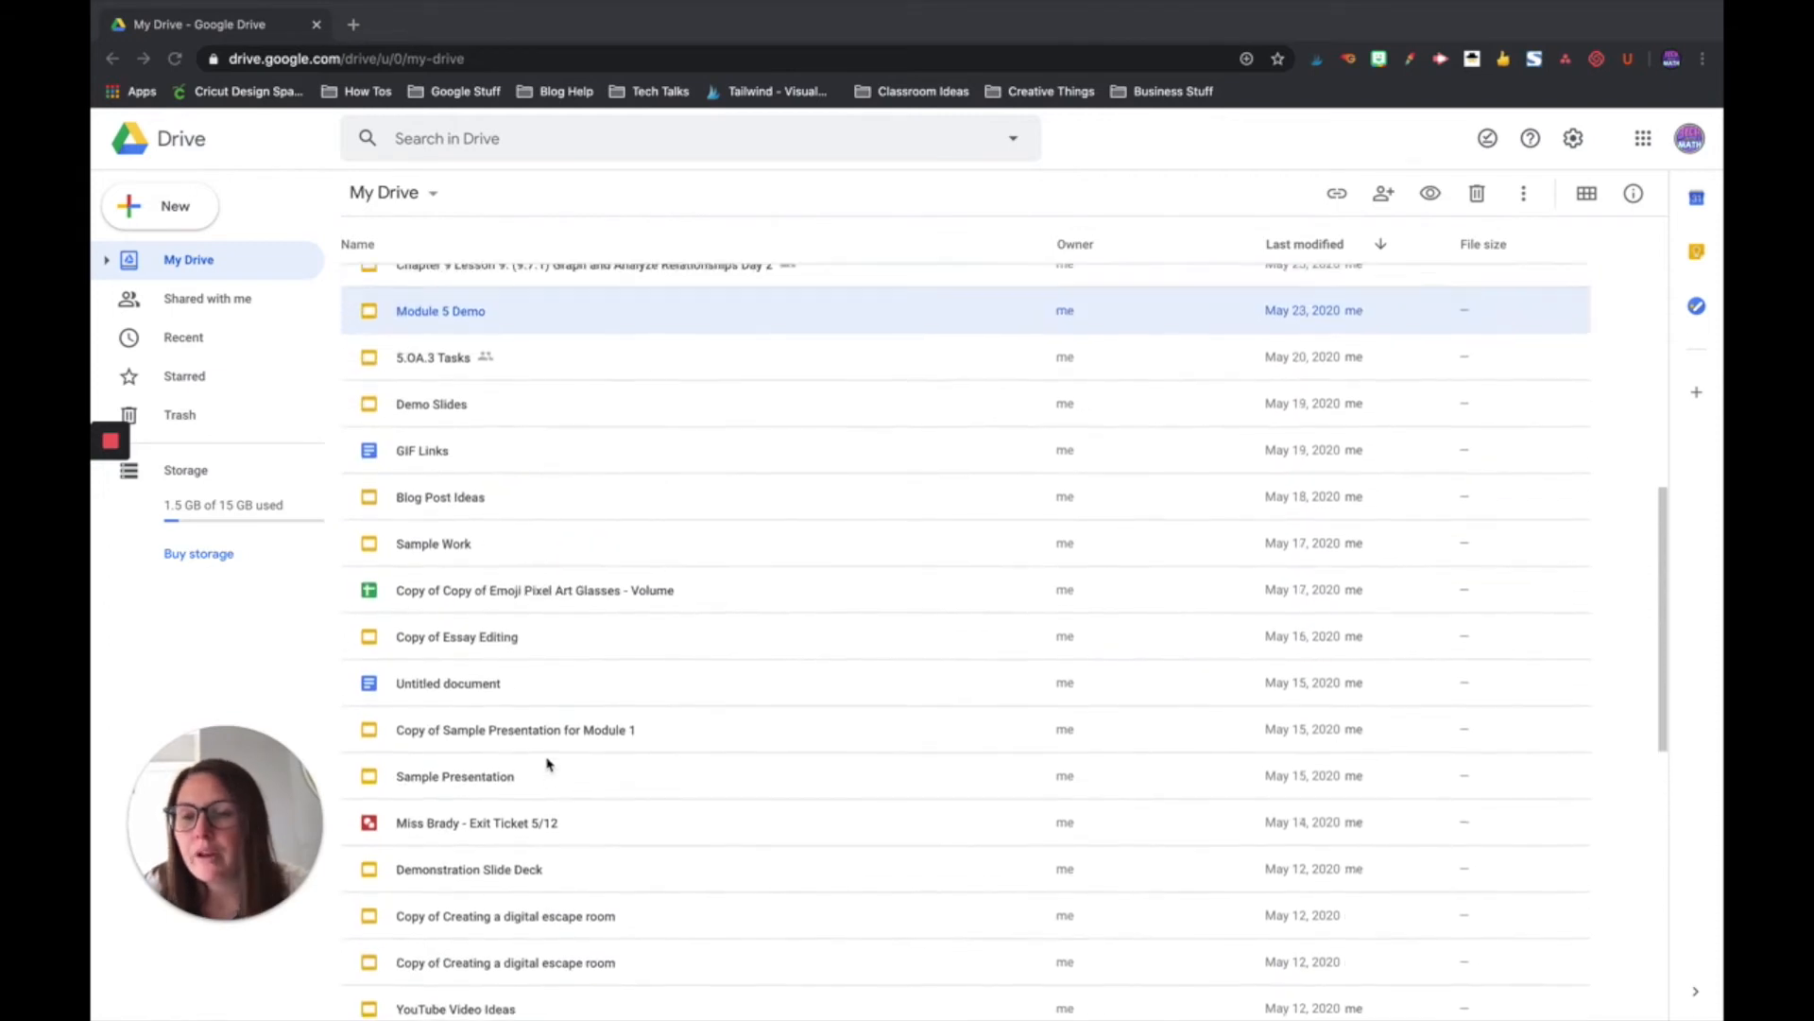
scroll(547, 753, up, 5)
scroll(623, 636, down, 2)
scroll(639, 664, up, 5)
click(182, 202)
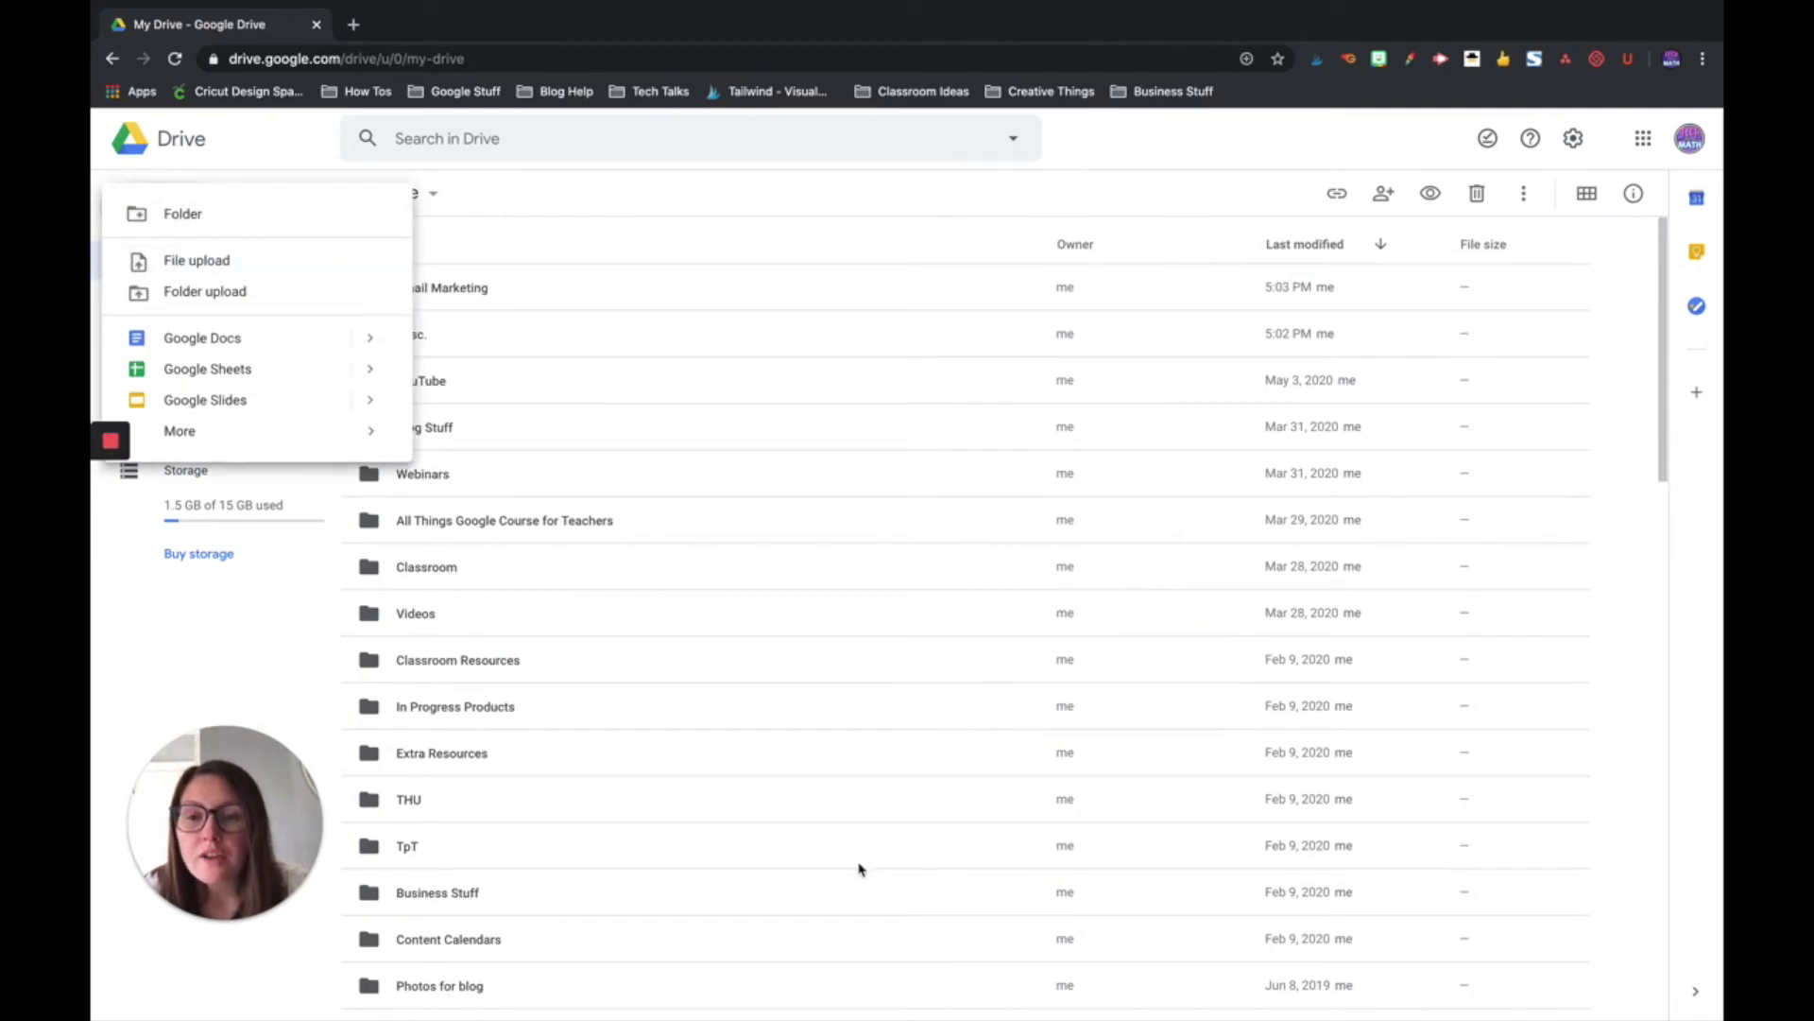
click(778, 839)
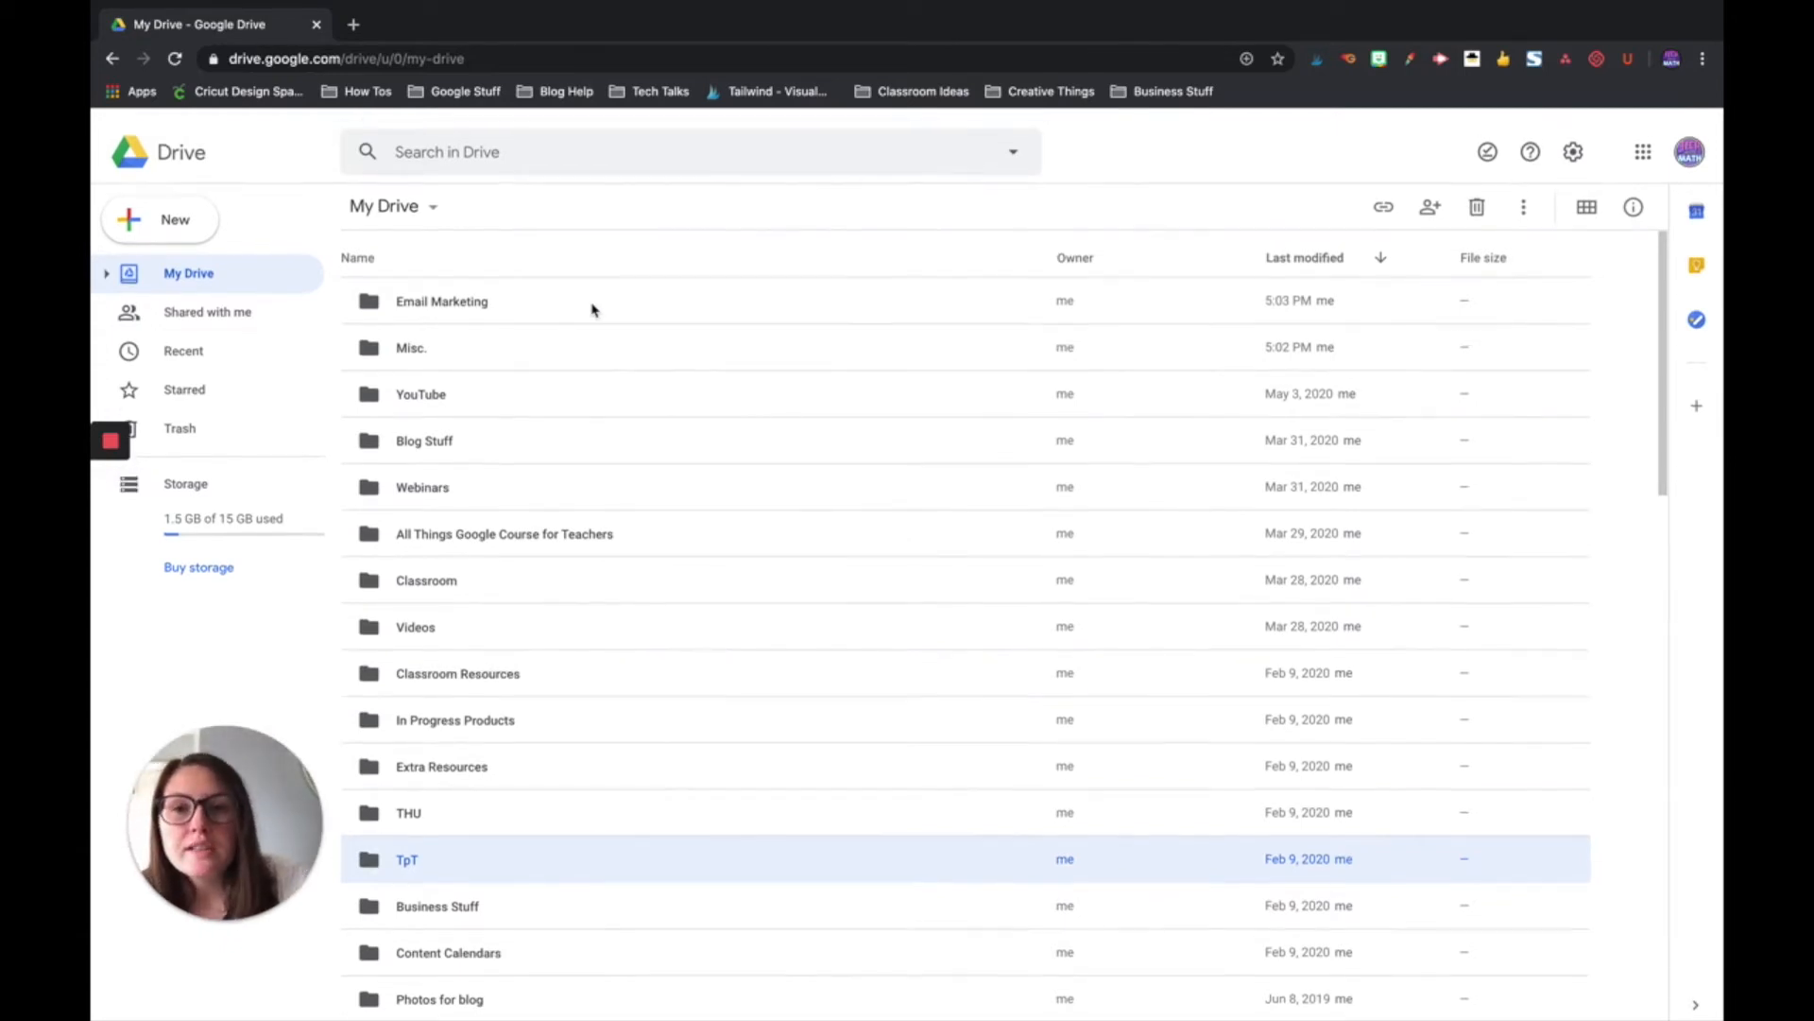
Rename the Email Marketing folder as "3. Email Marketing".
right_click(522, 298)
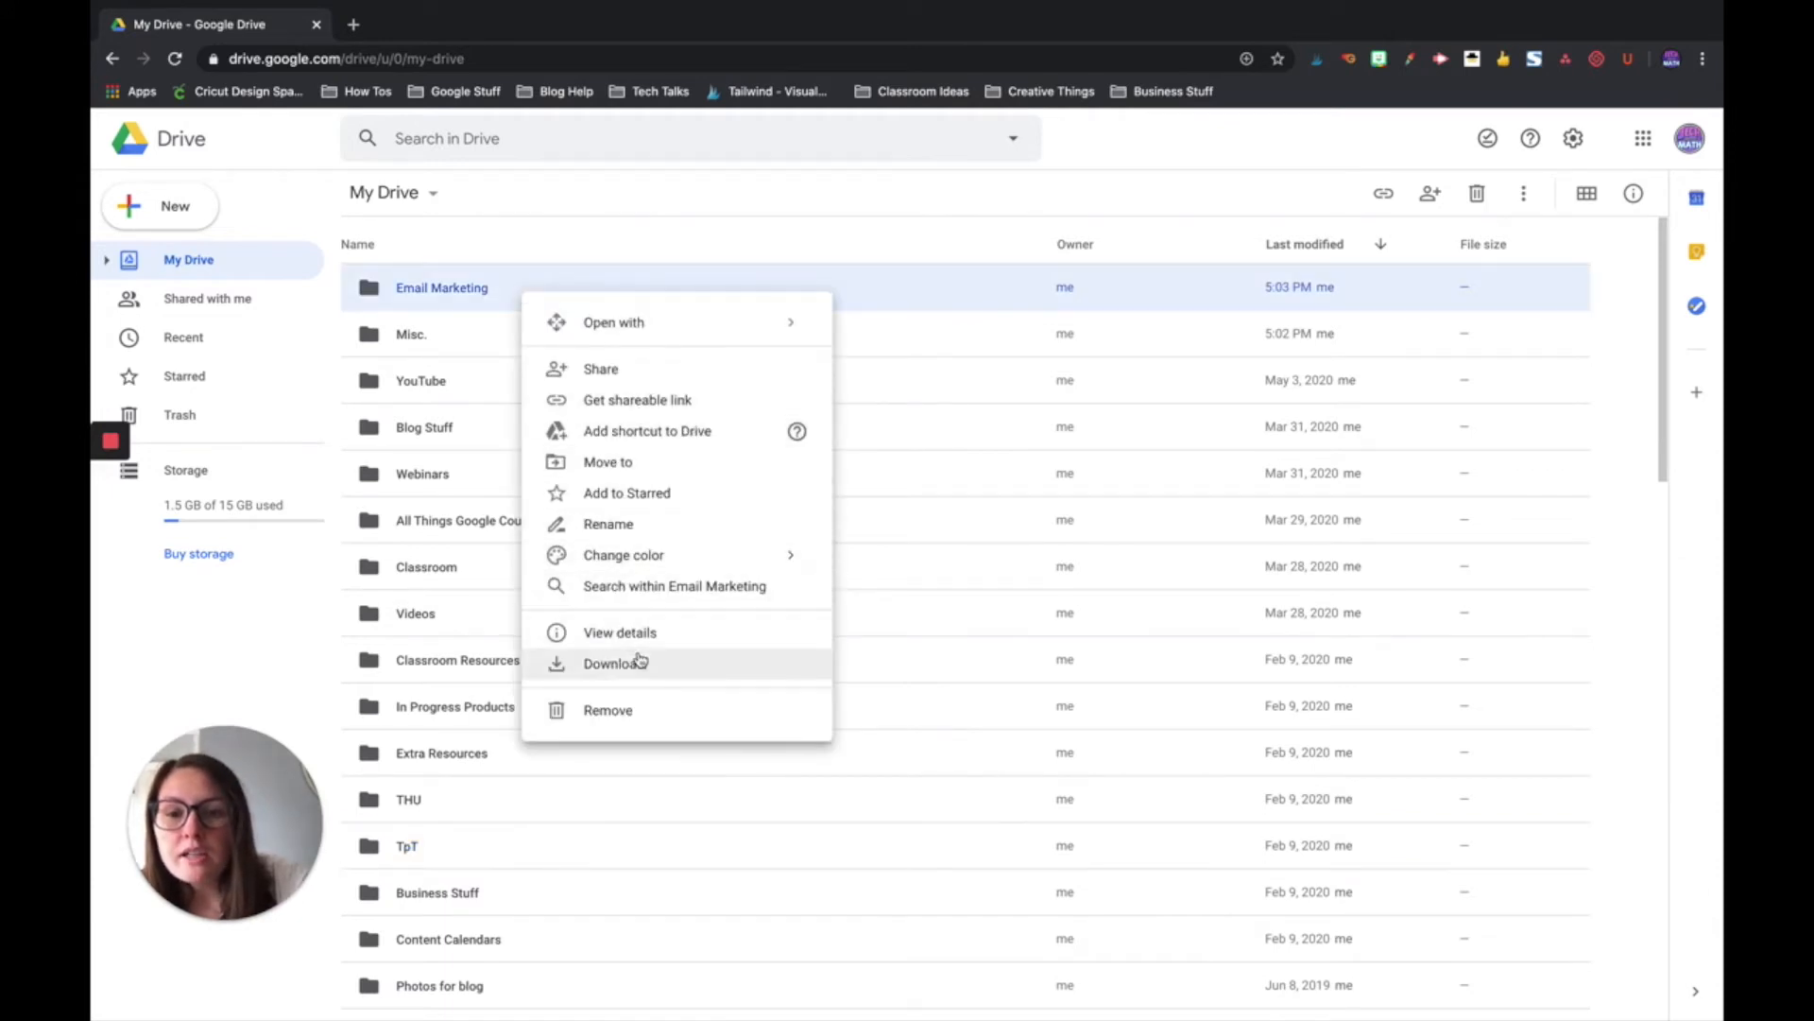
click(609, 523)
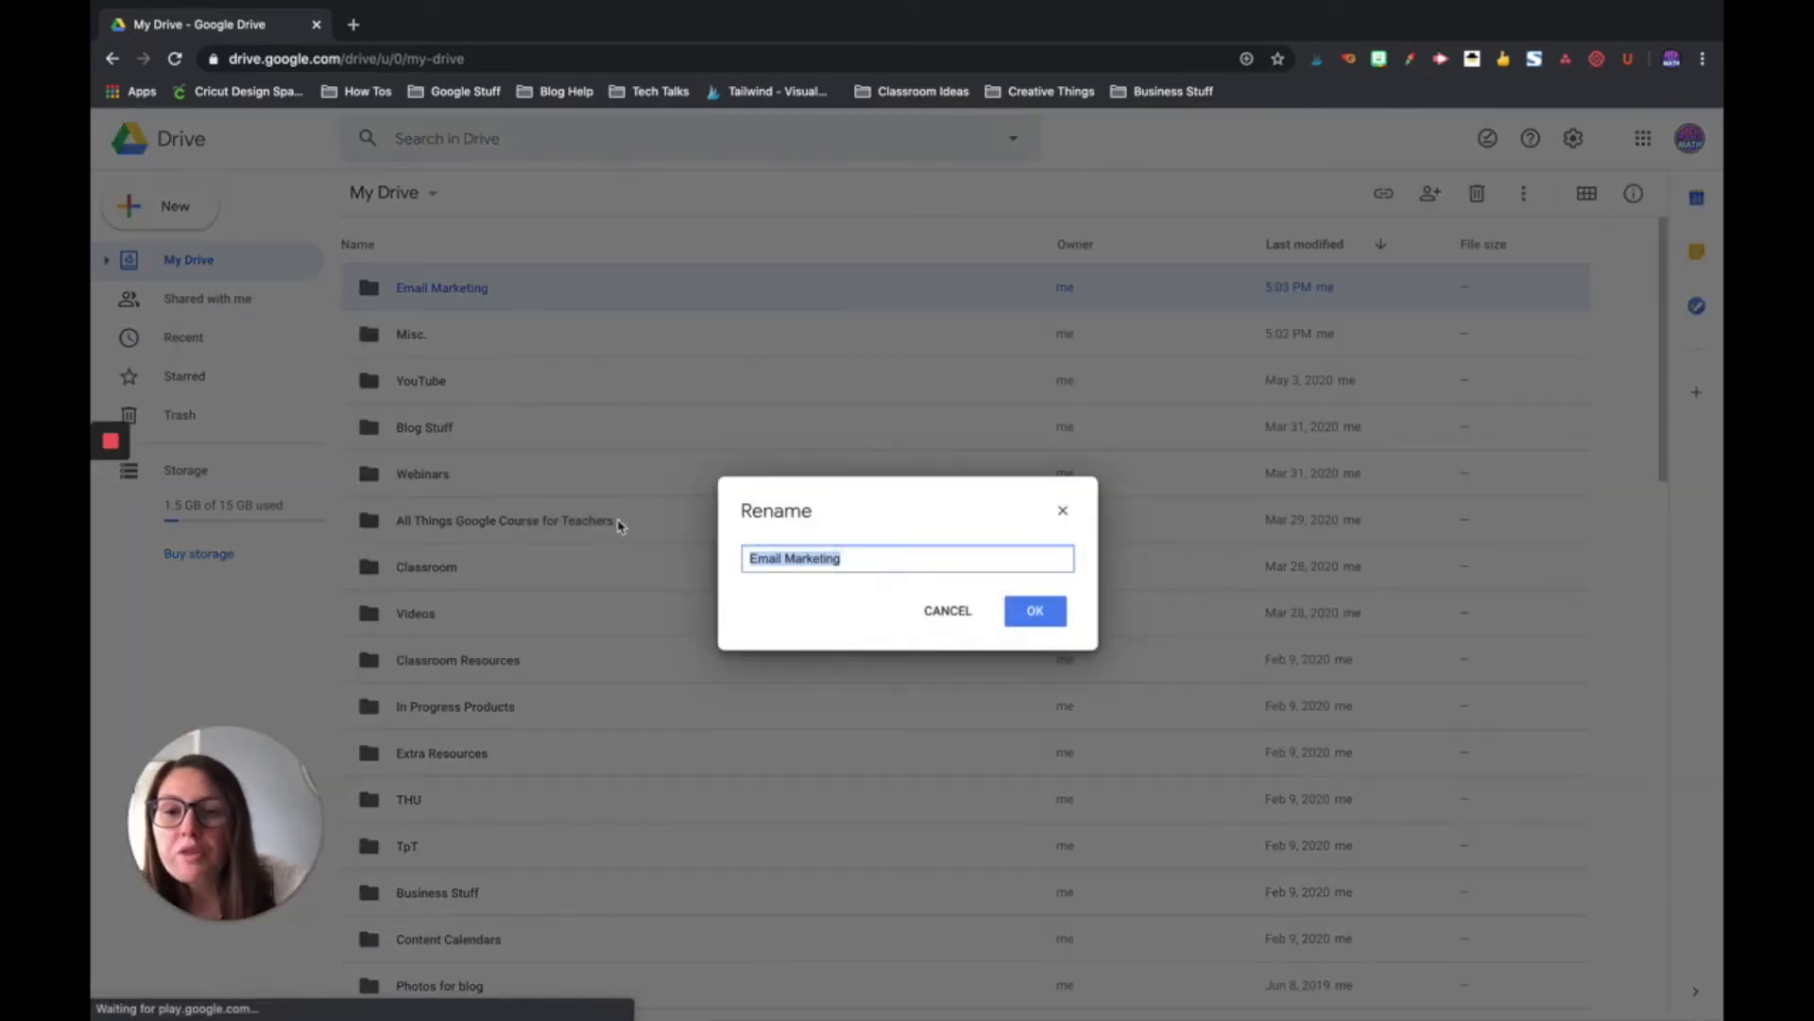
click(767, 561)
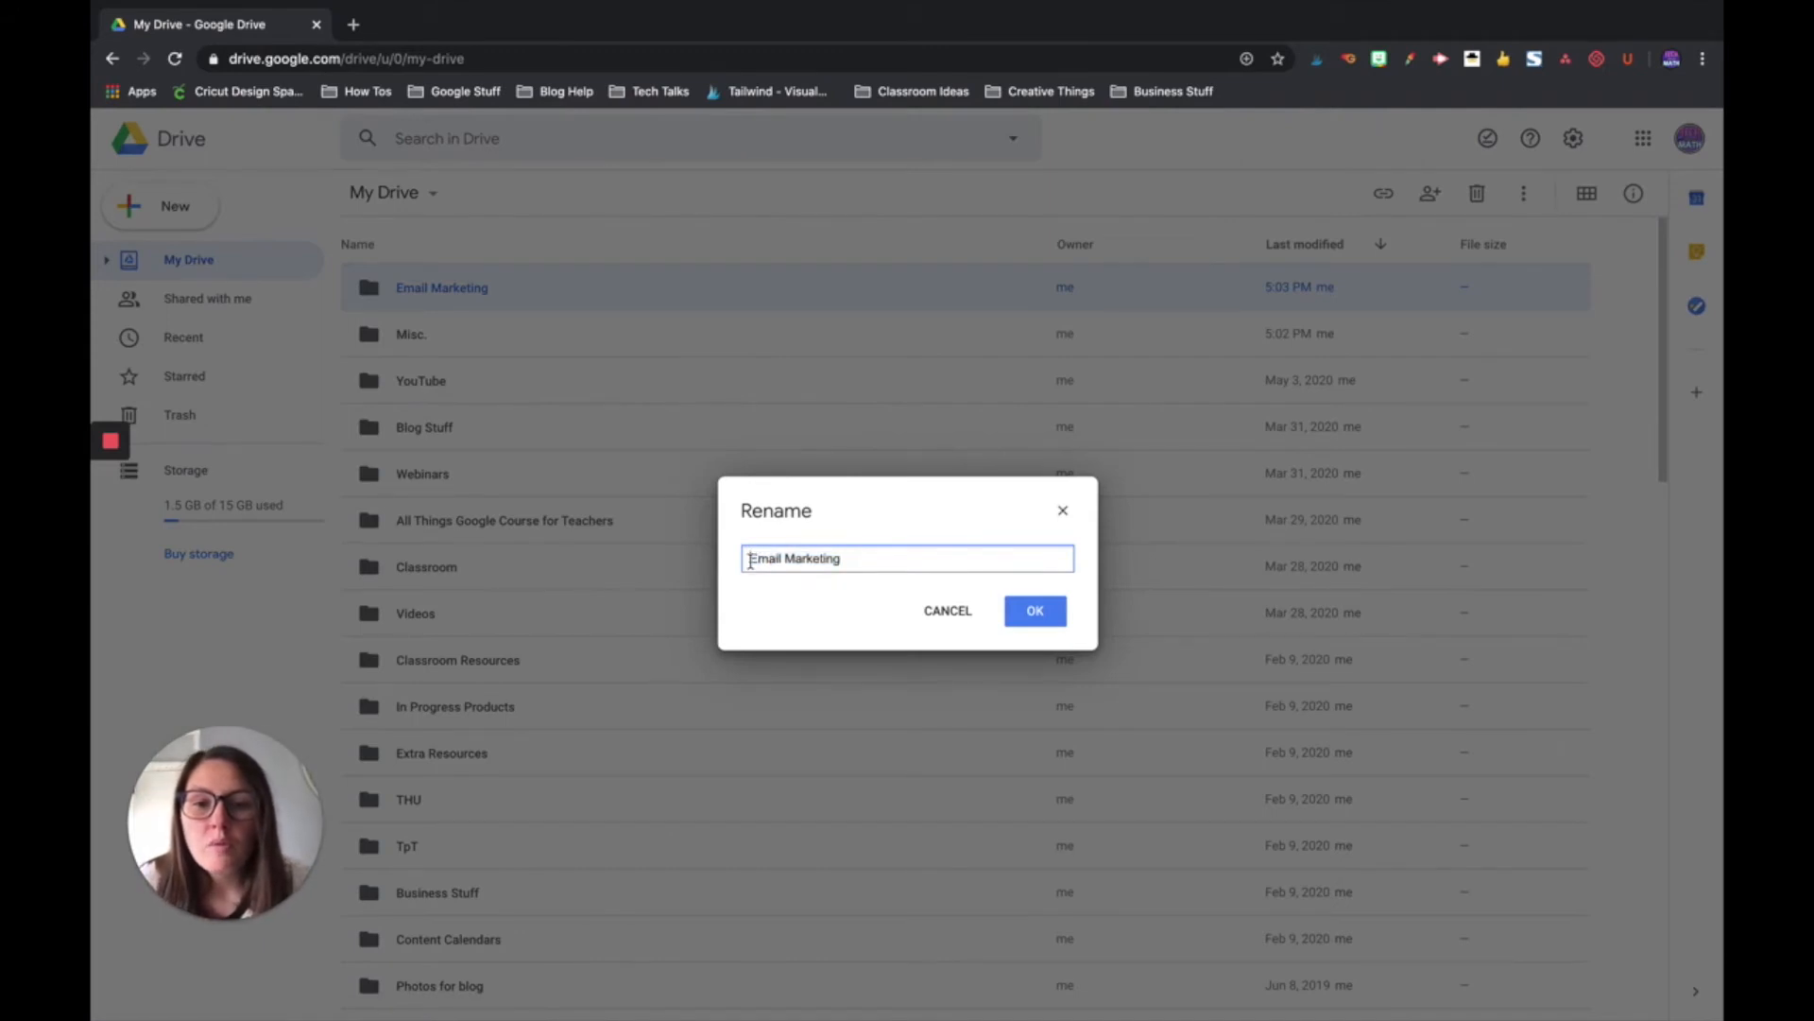
text(3.)
key(Return)
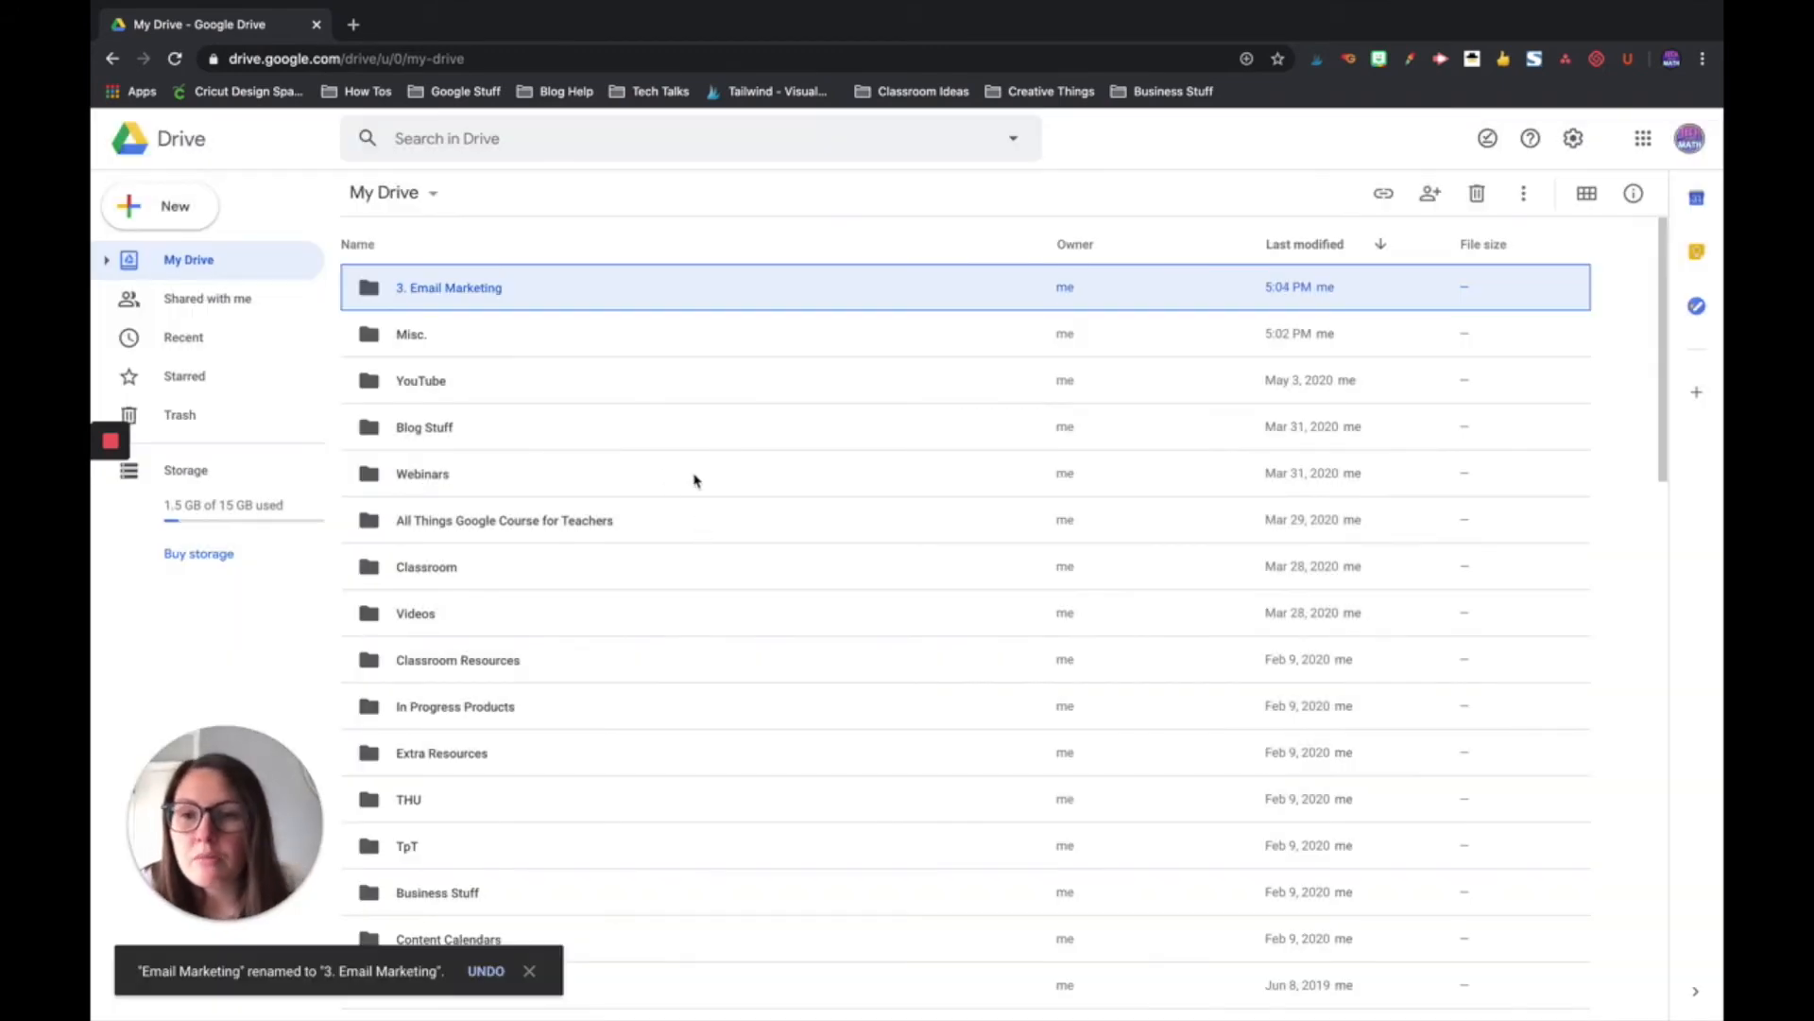
Rename the Blog Stuff folder as "1. Blog Stuff".
right_click(440, 432)
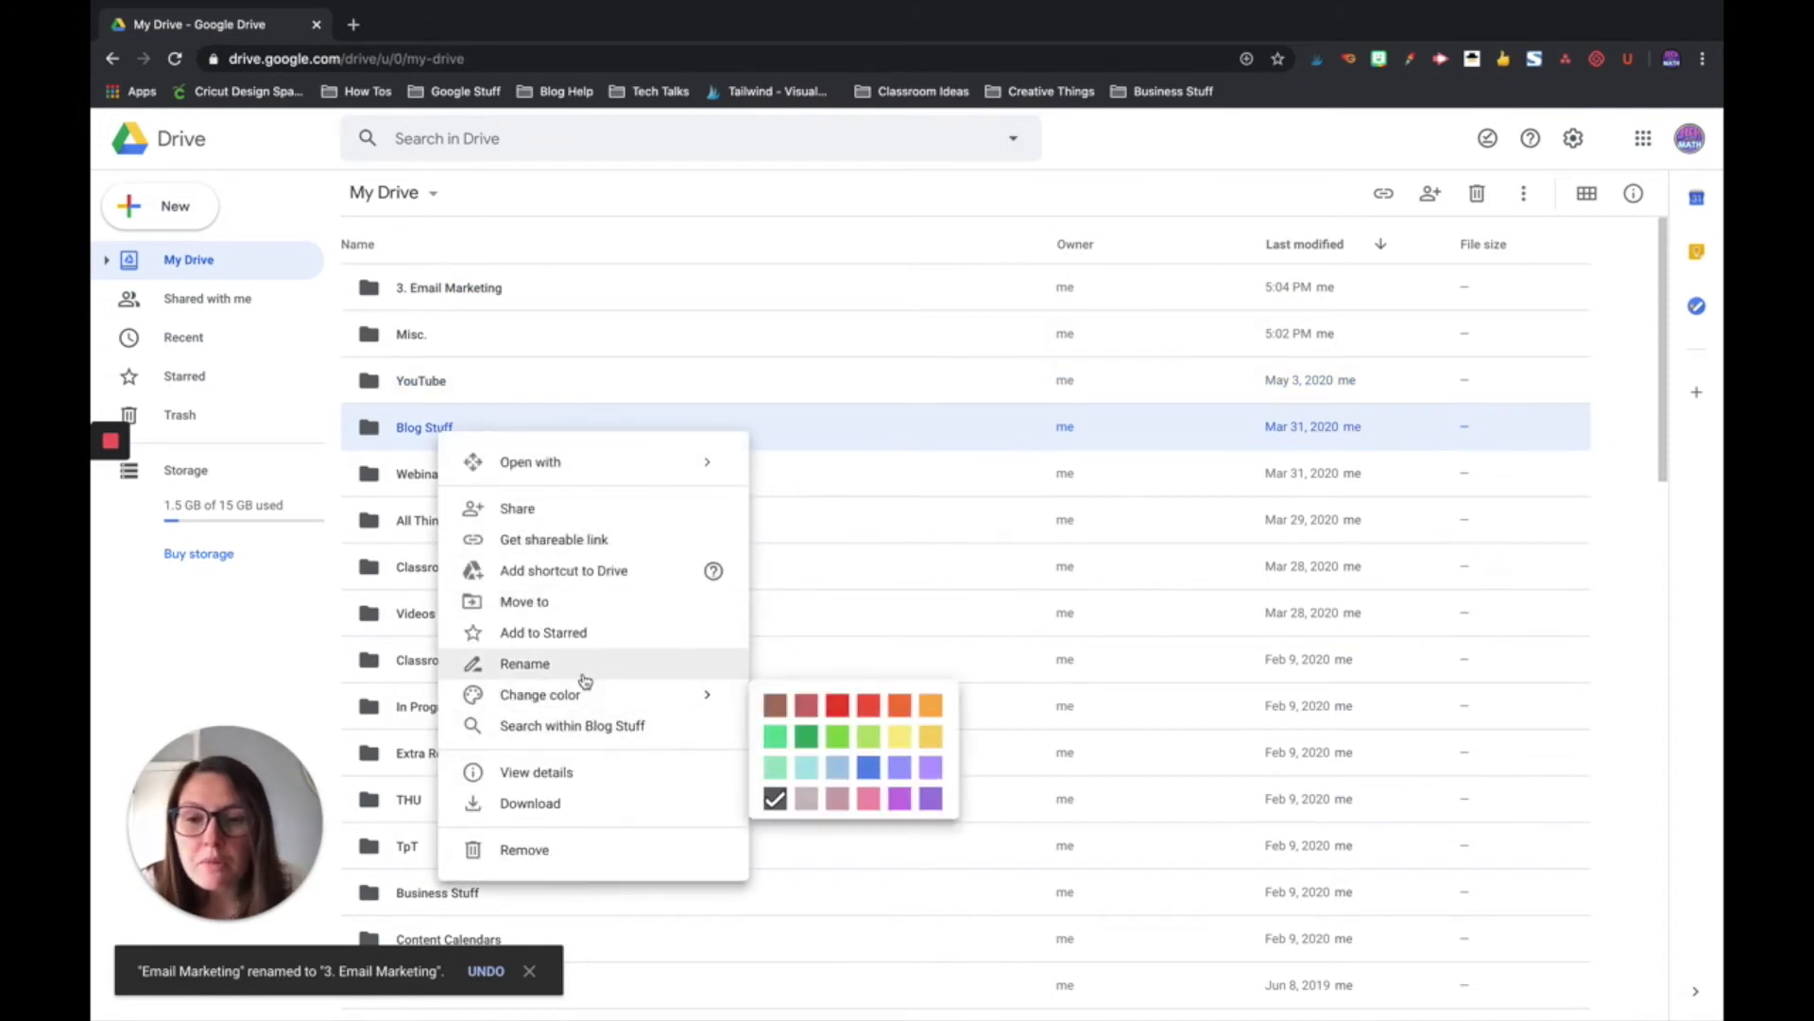
click(596, 662)
key(Left)
text(1.)
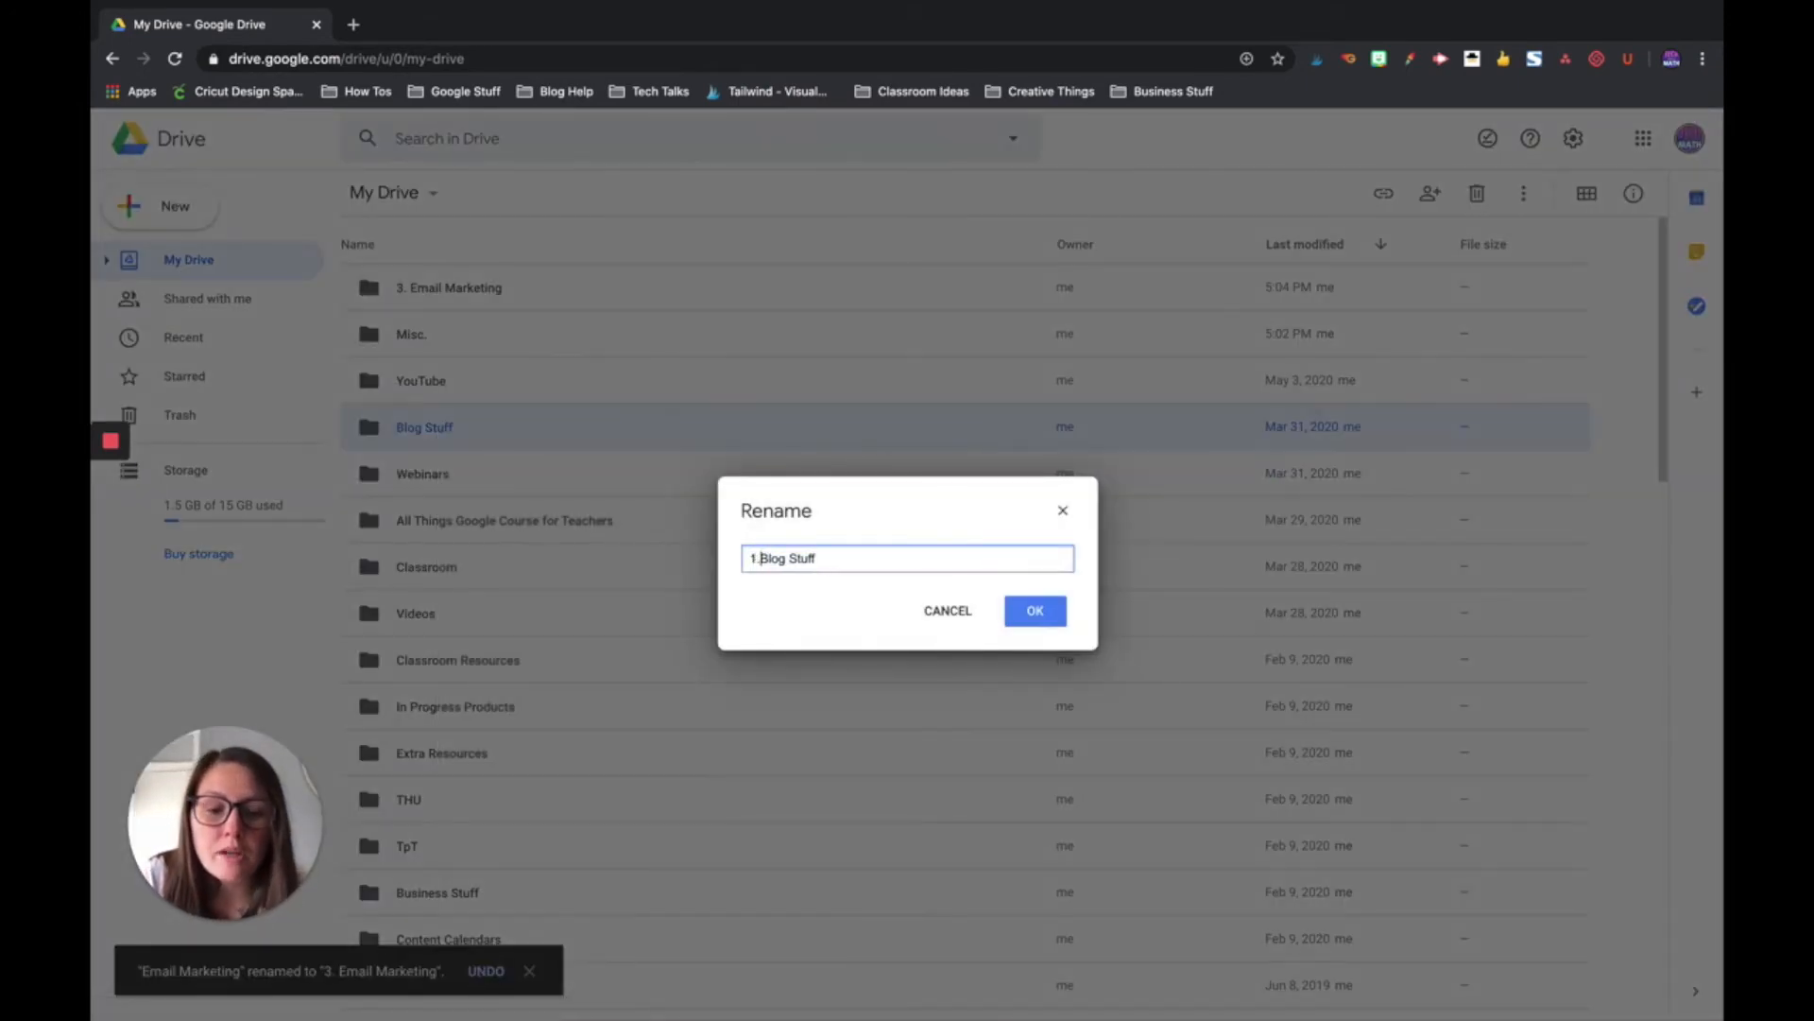
key(Return)
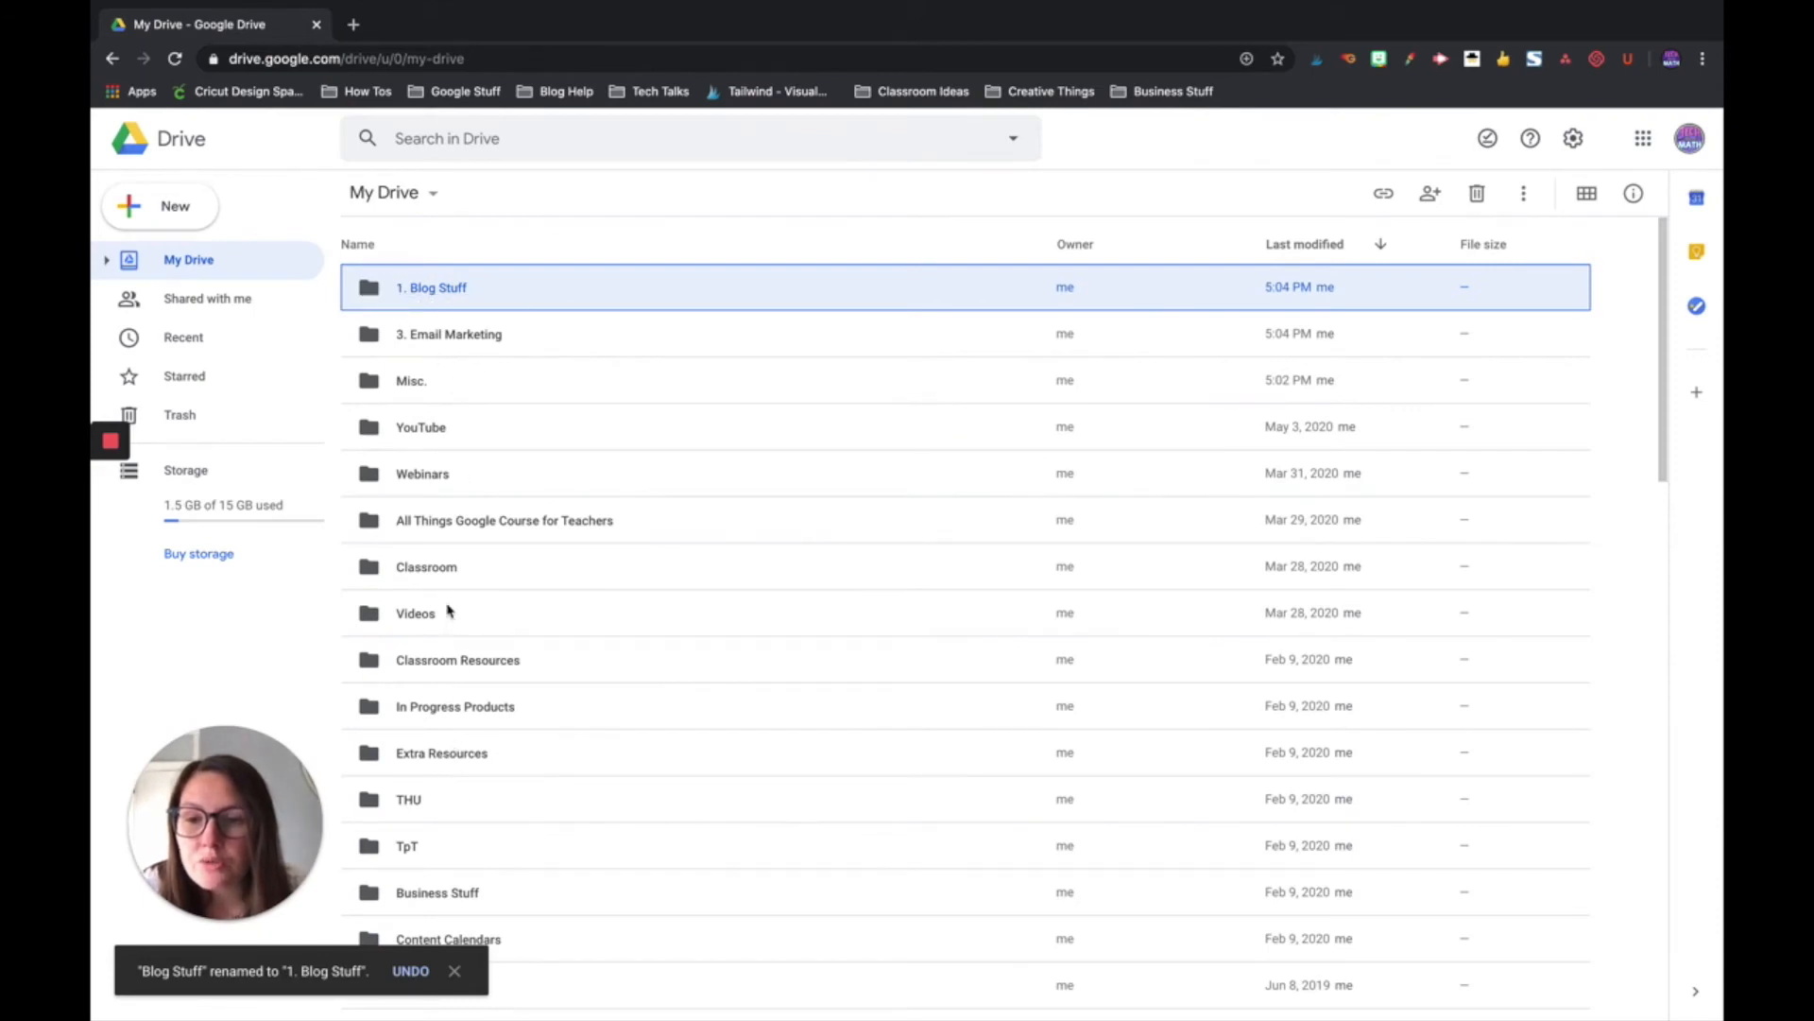
Rename the YouTube folder as "2. YouTube" and sort My Drive by name in ascending order.
click(427, 445)
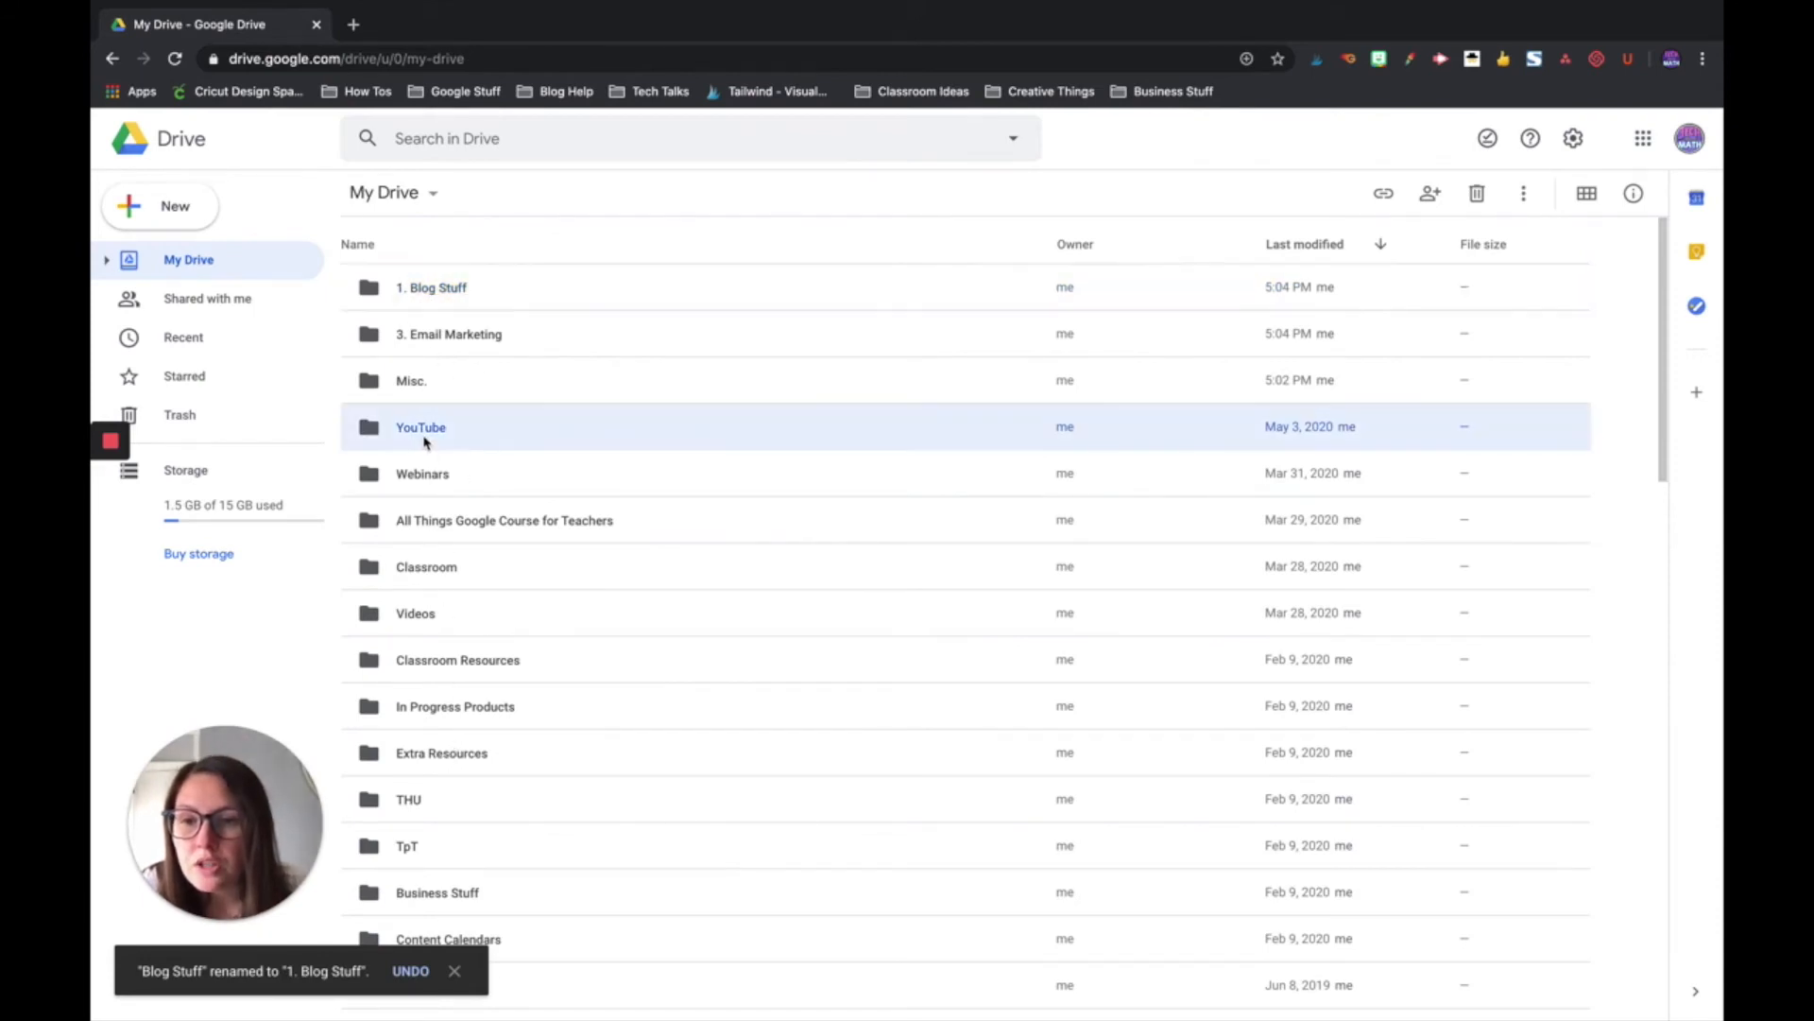
right_click(427, 443)
click(609, 668)
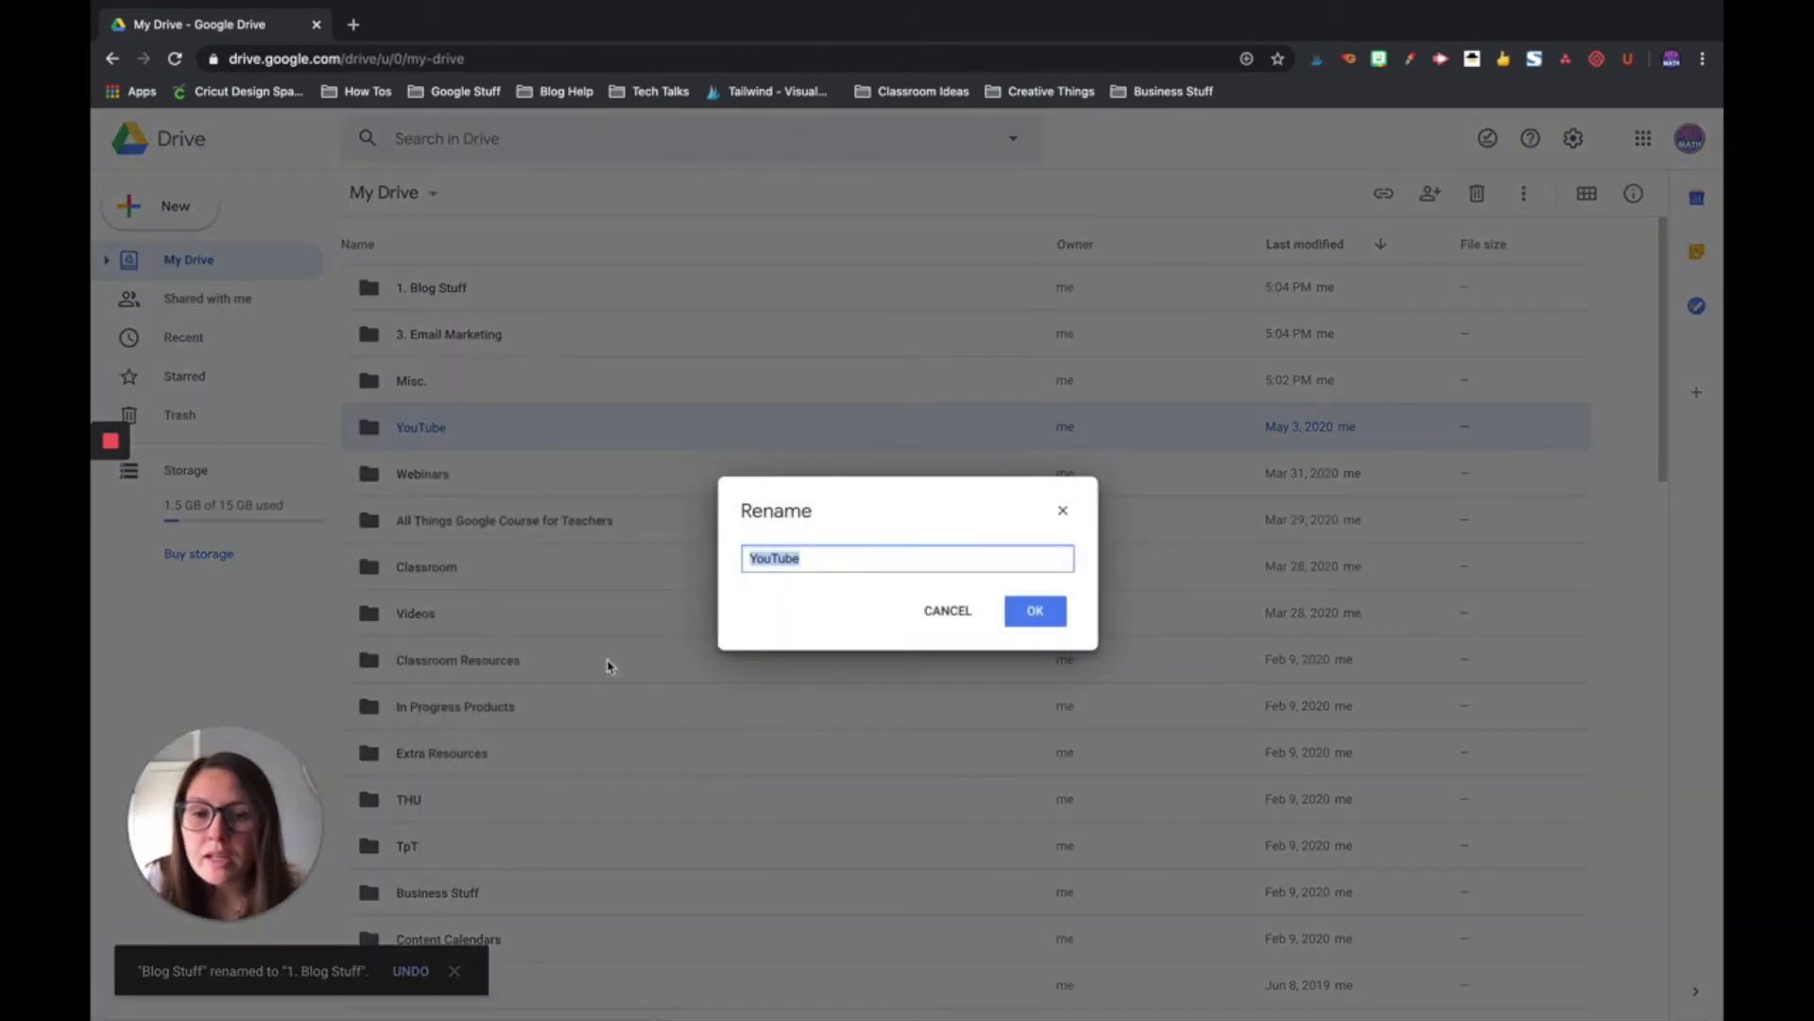
click(753, 557)
text(3)
key(BackSpace)
text(2.)
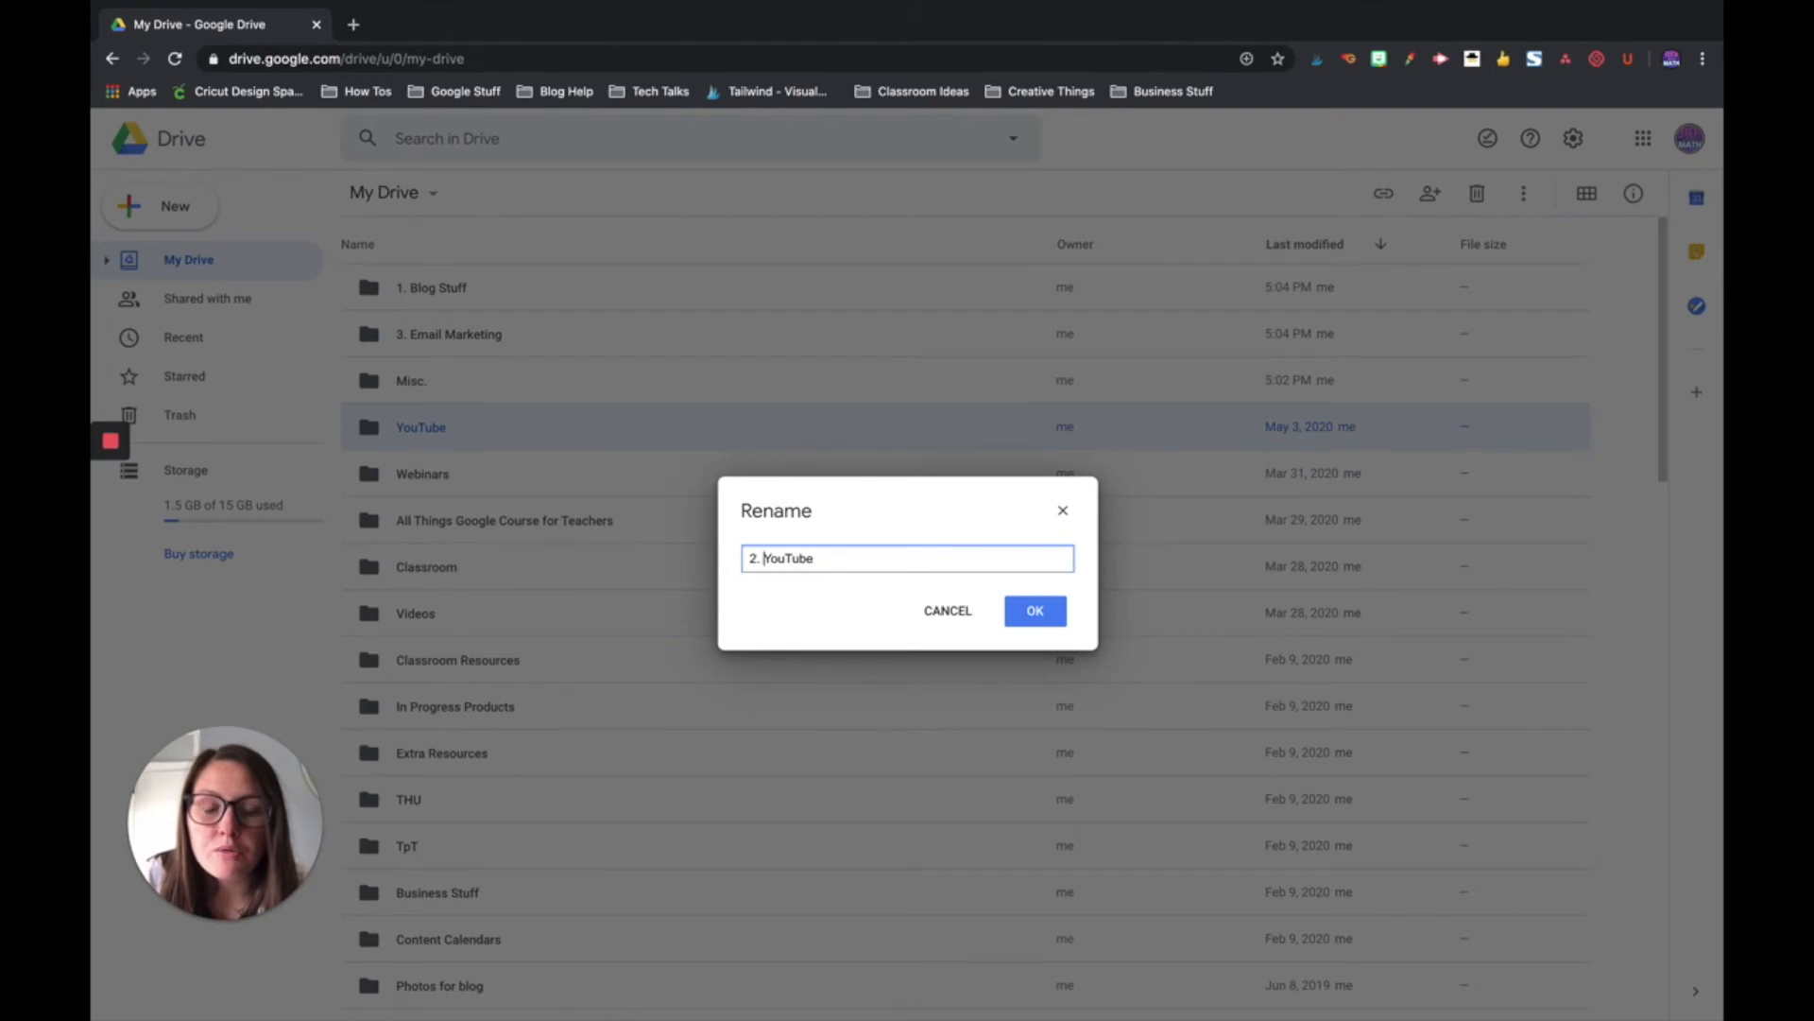
key(Return)
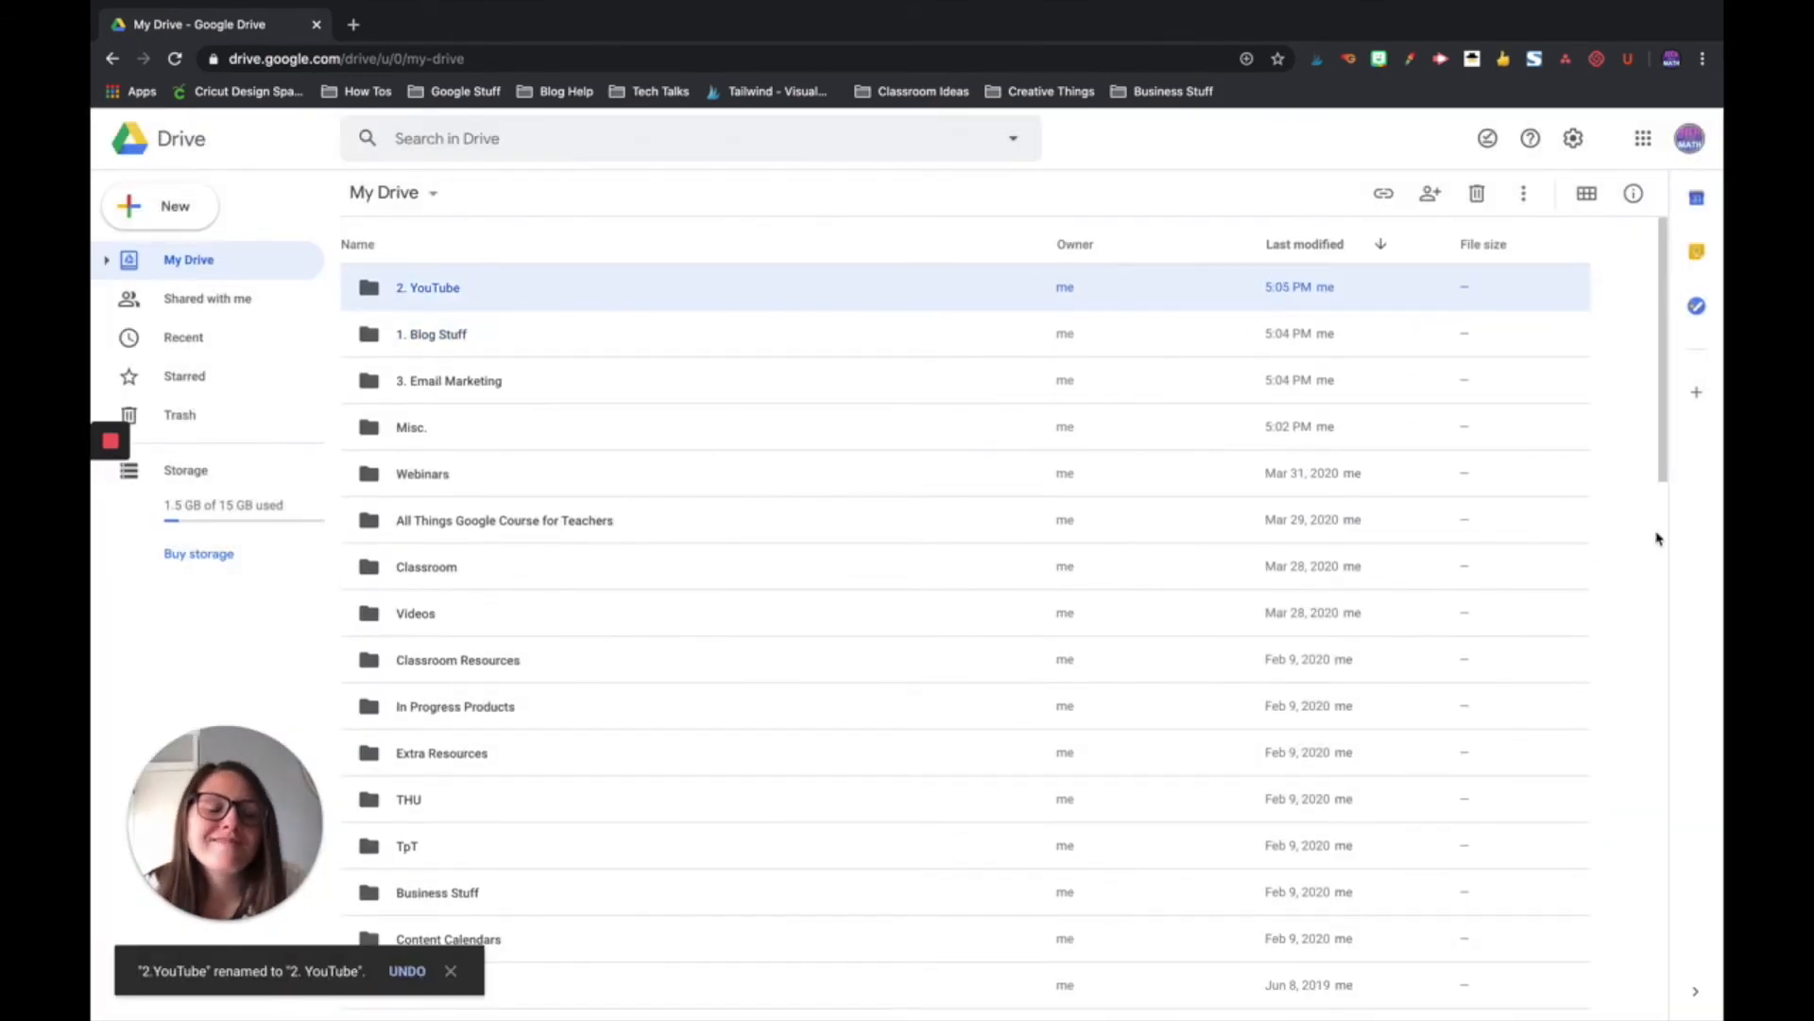
click(664, 244)
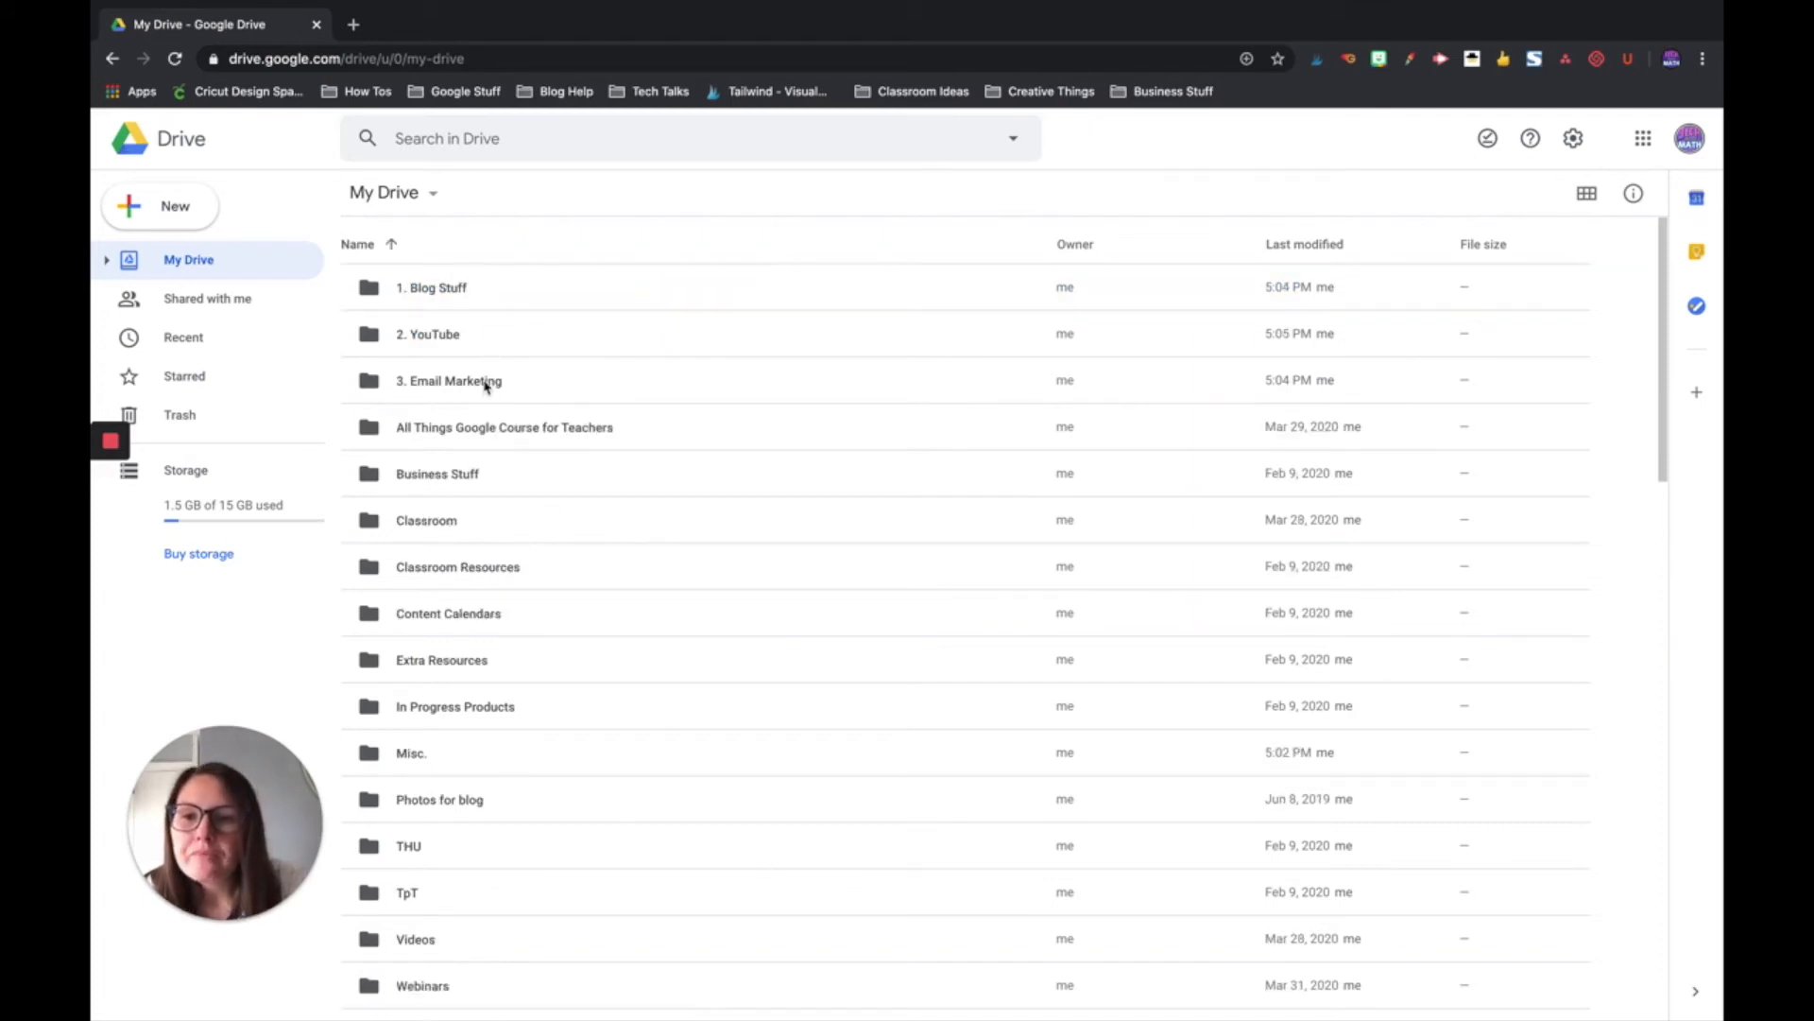
Change the color of the 1. Blog Stuff folder to pink.
click(502, 439)
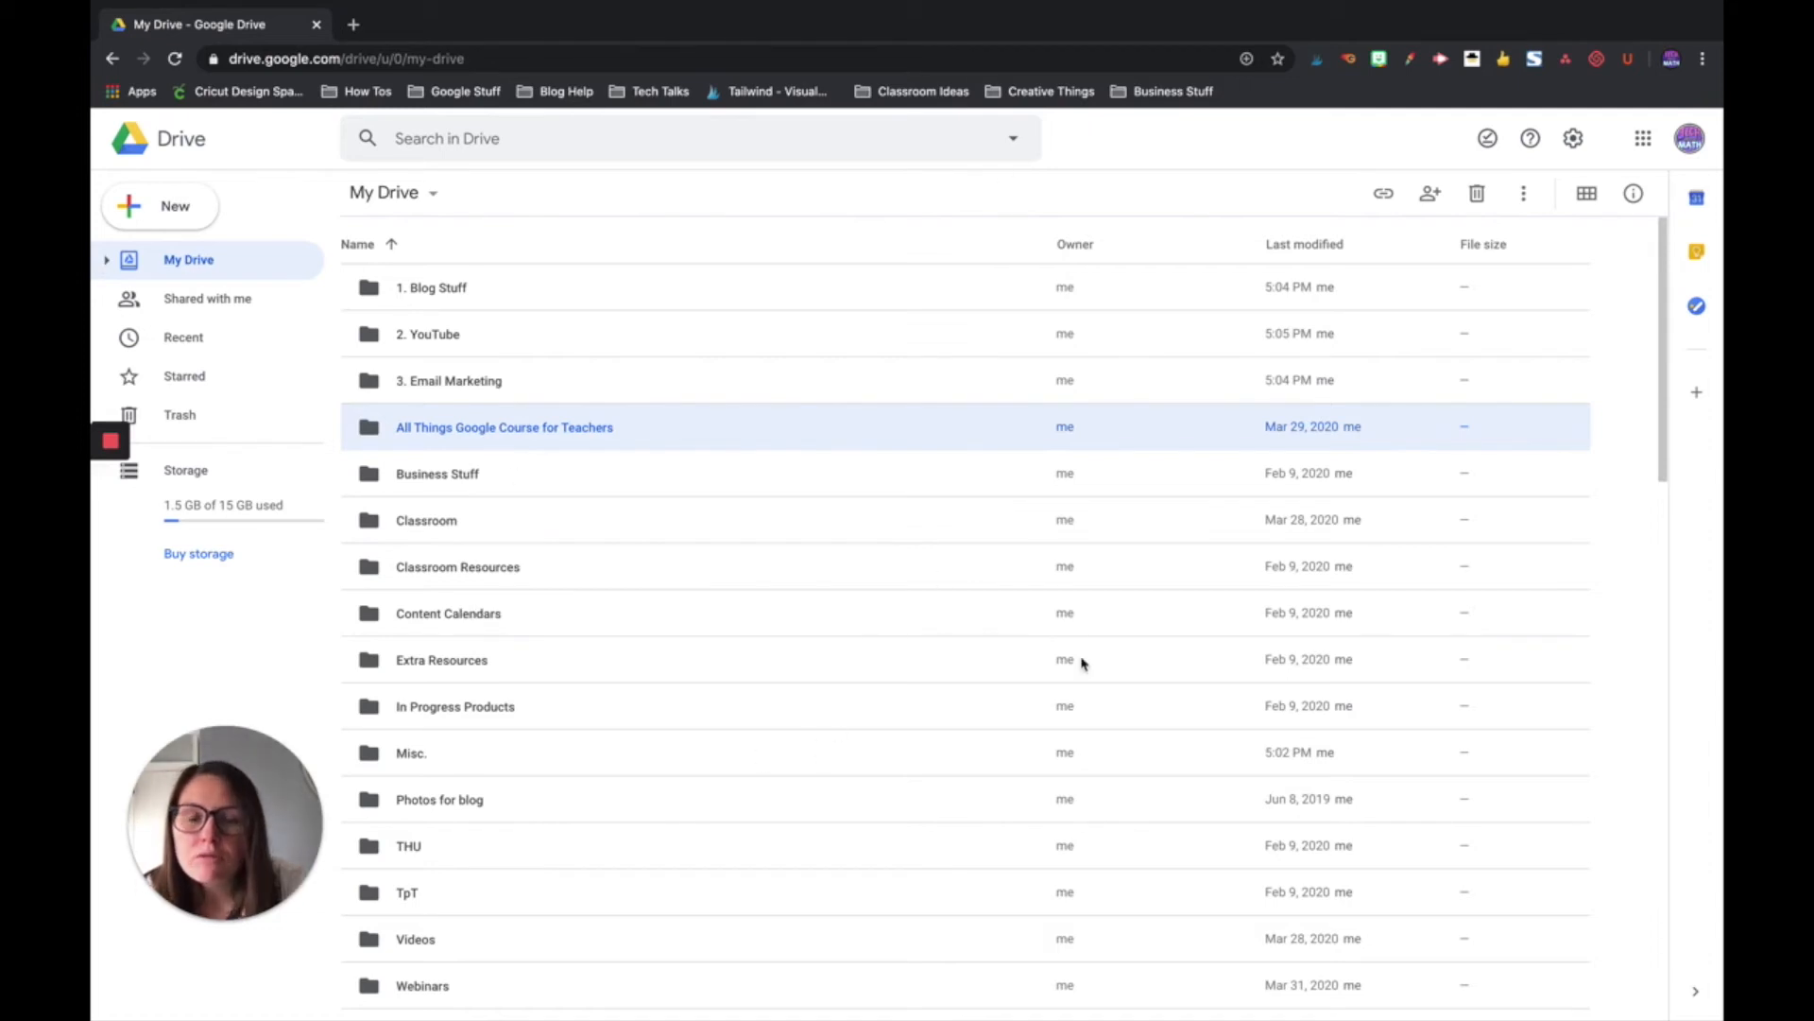
click(469, 297)
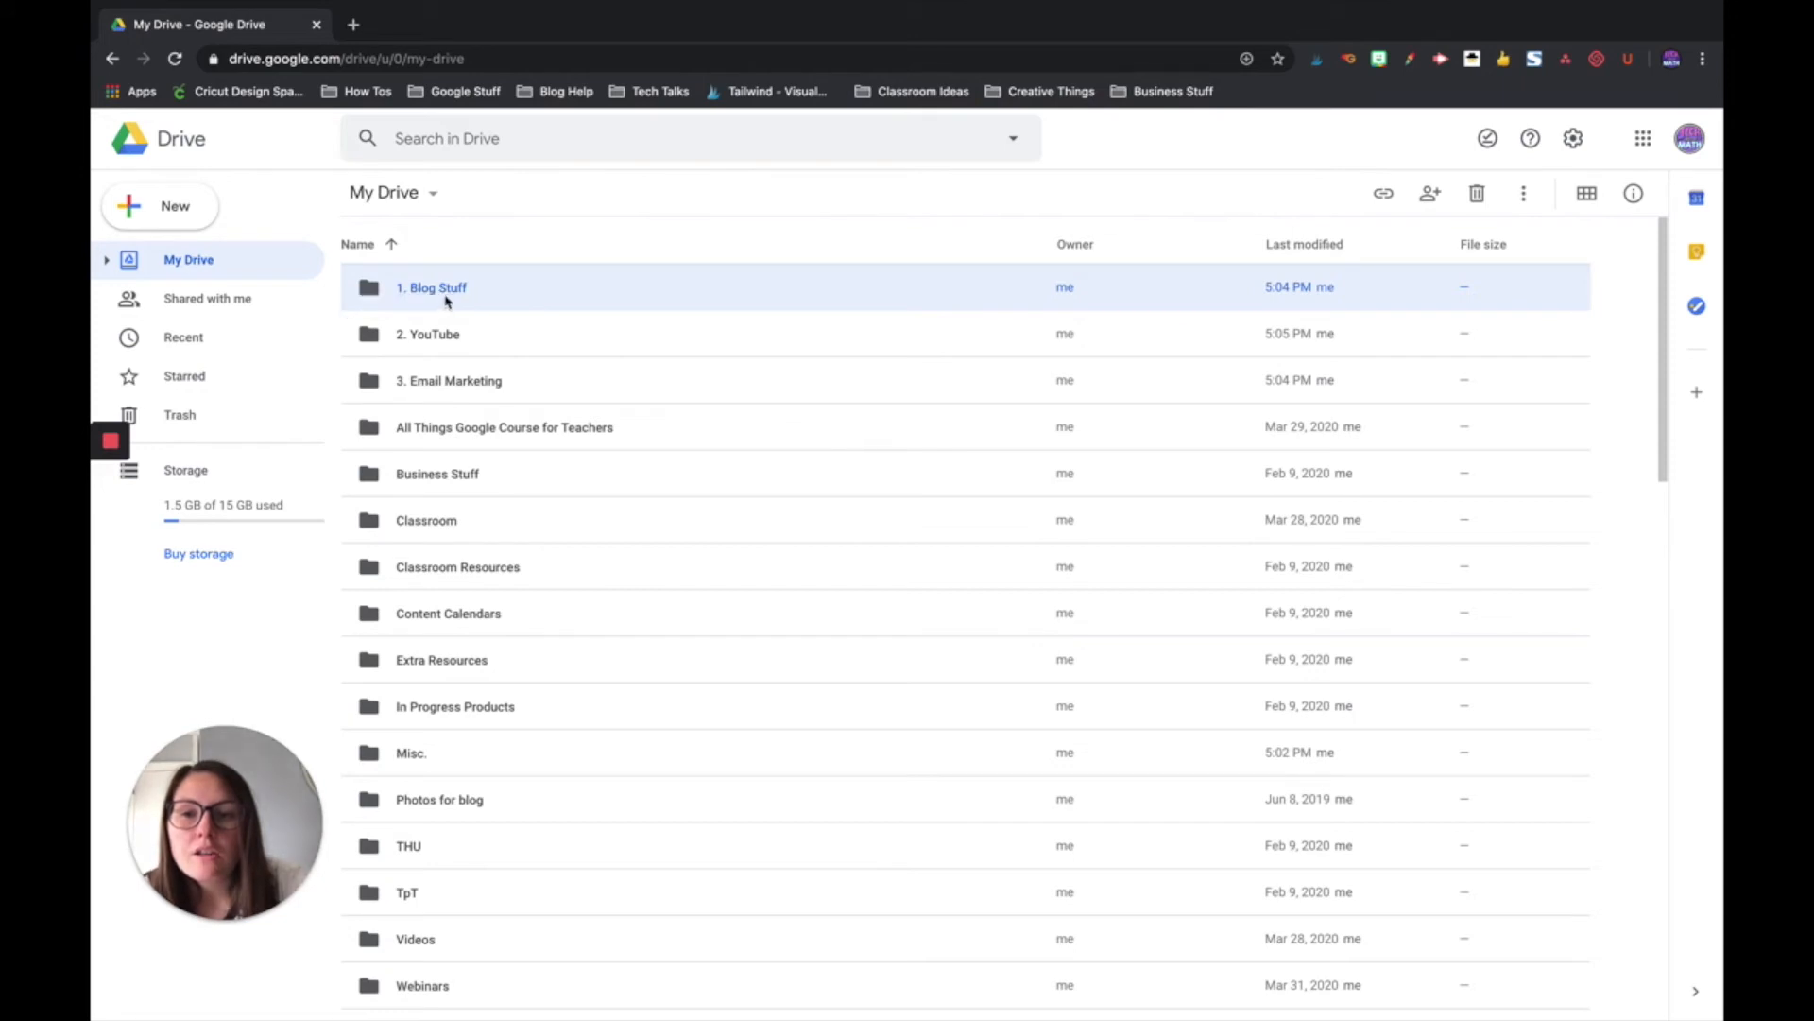
right_click(449, 296)
mouse_move(657, 562)
right_click(432, 295)
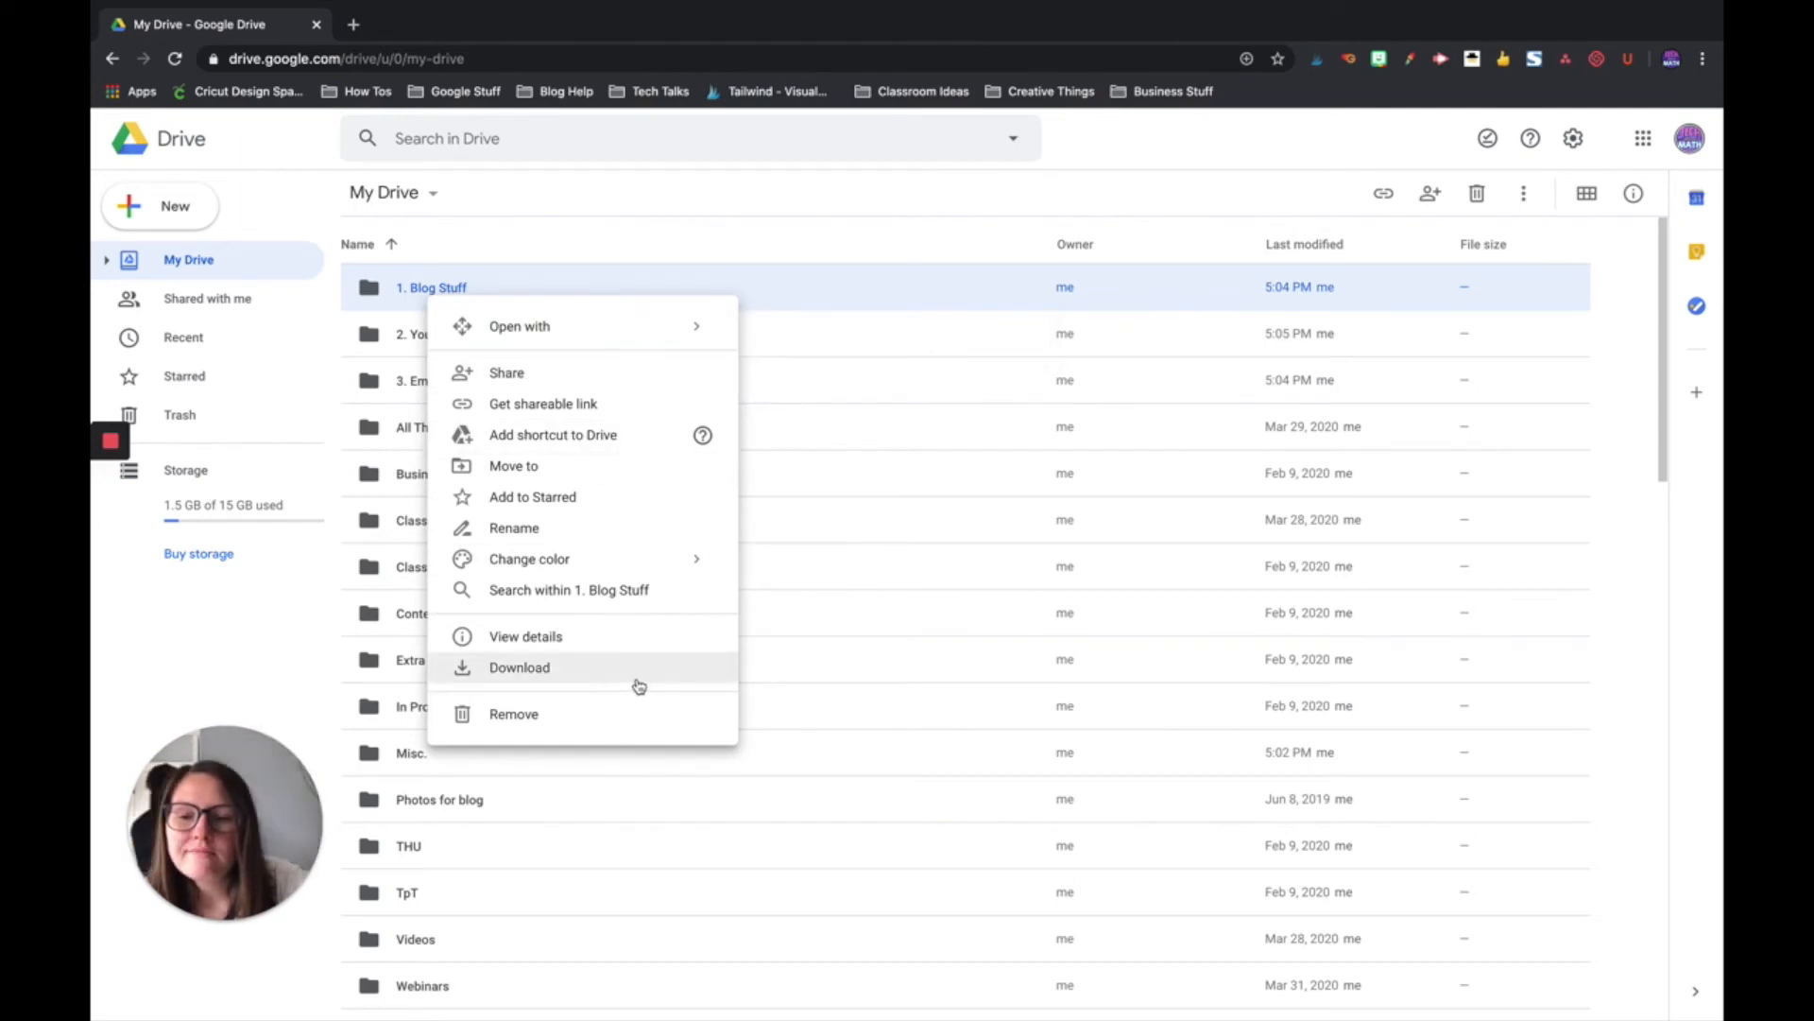
mouse_move(612, 569)
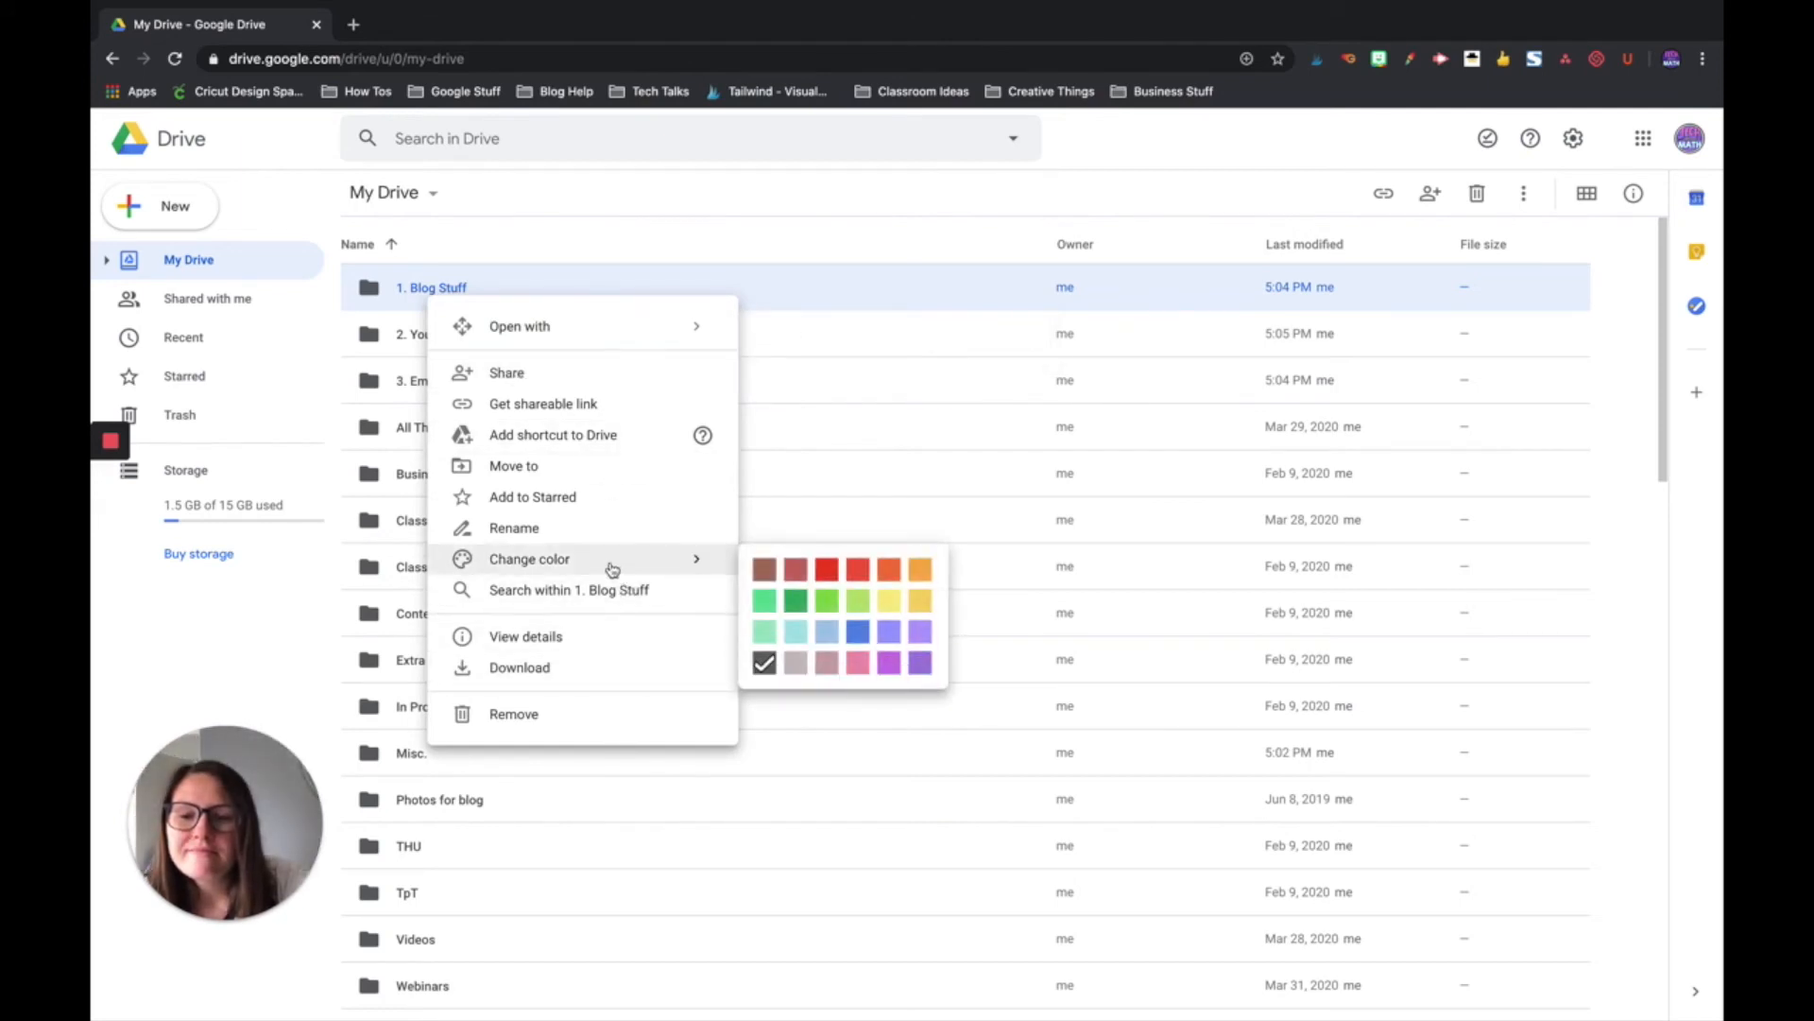
click(858, 662)
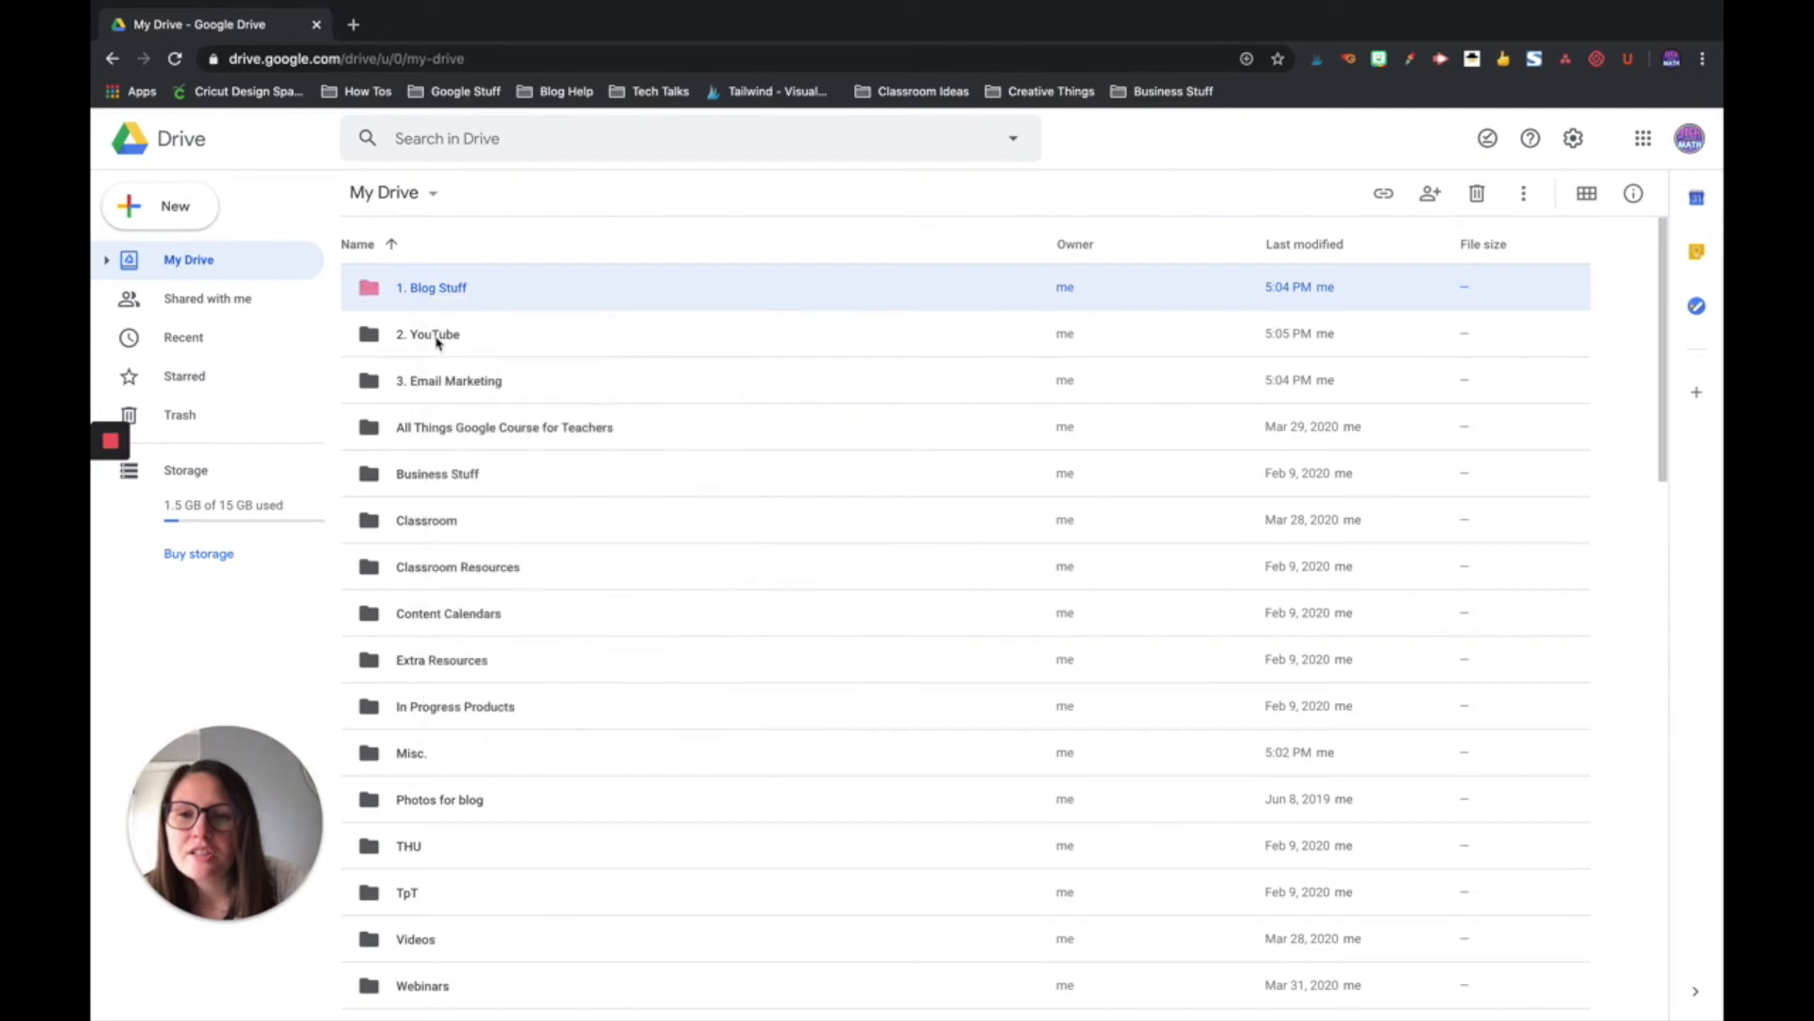
Change the color of the 2. YouTube folder to bright red.
right_click(386, 348)
mouse_move(588, 612)
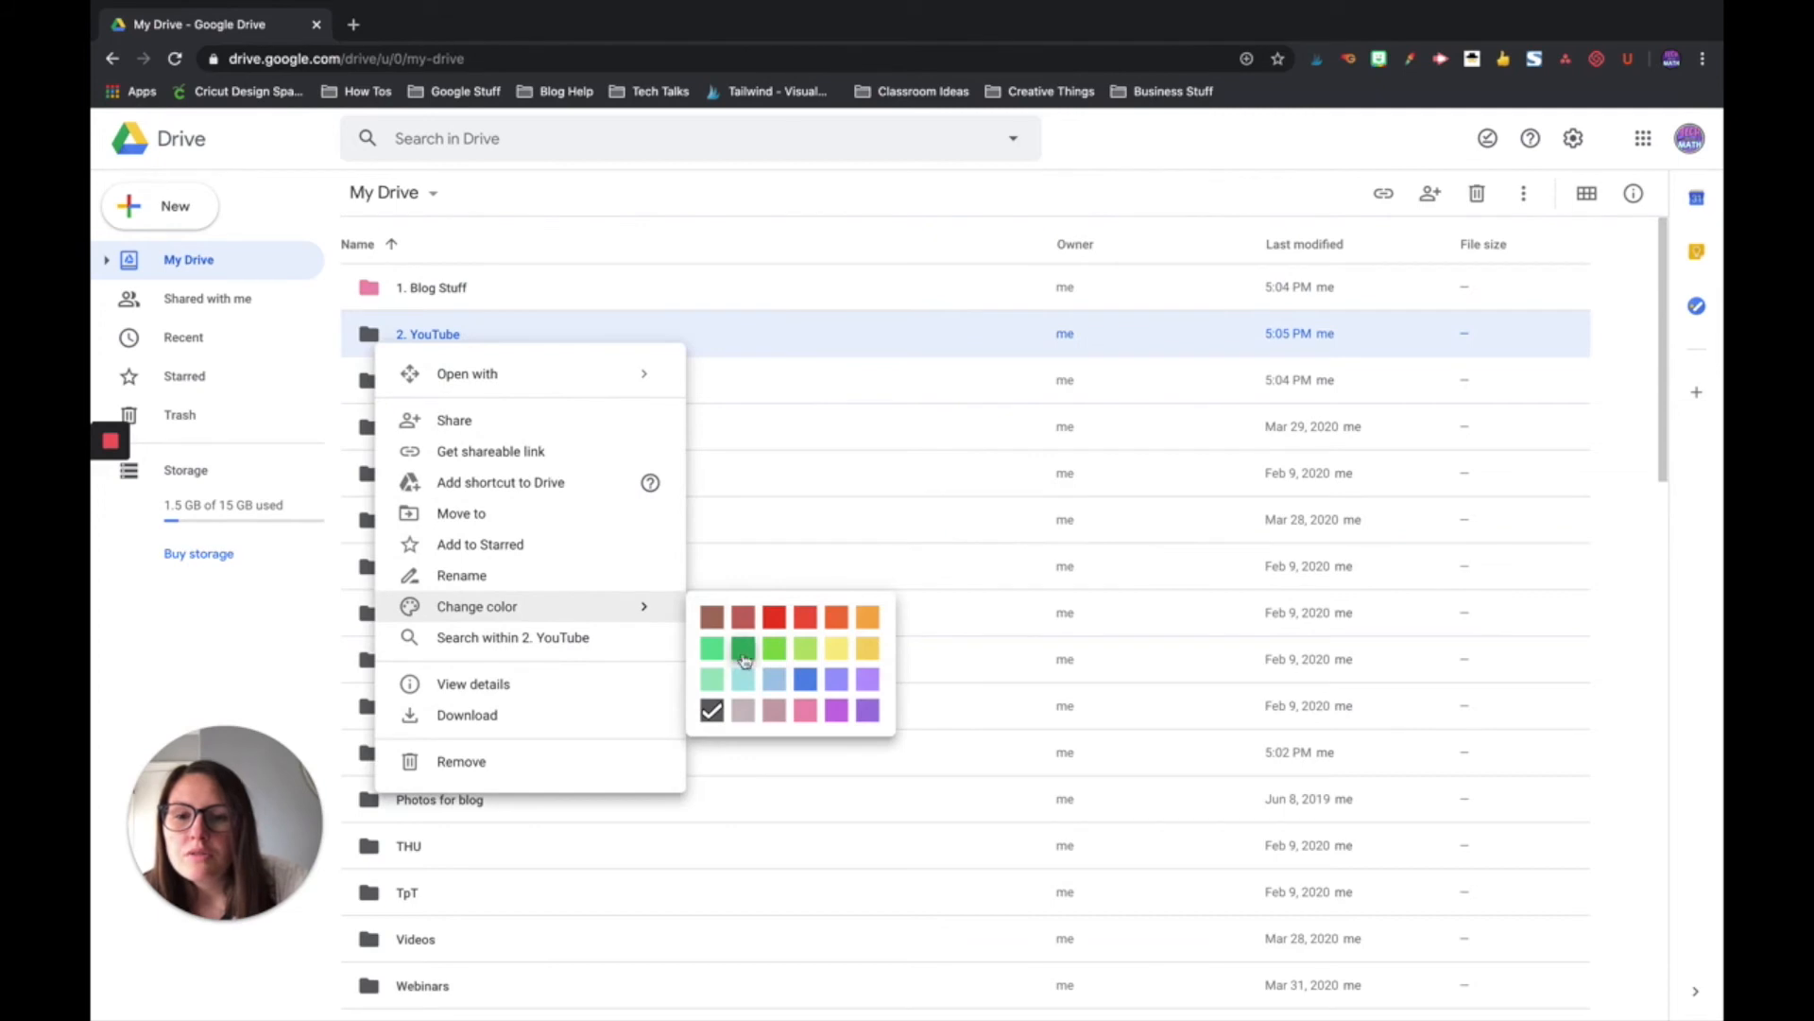
click(775, 621)
Recolor the 1. Blog Stuff folder bright red and the 2. YouTube folder the slightly lighter red.
right_click(375, 304)
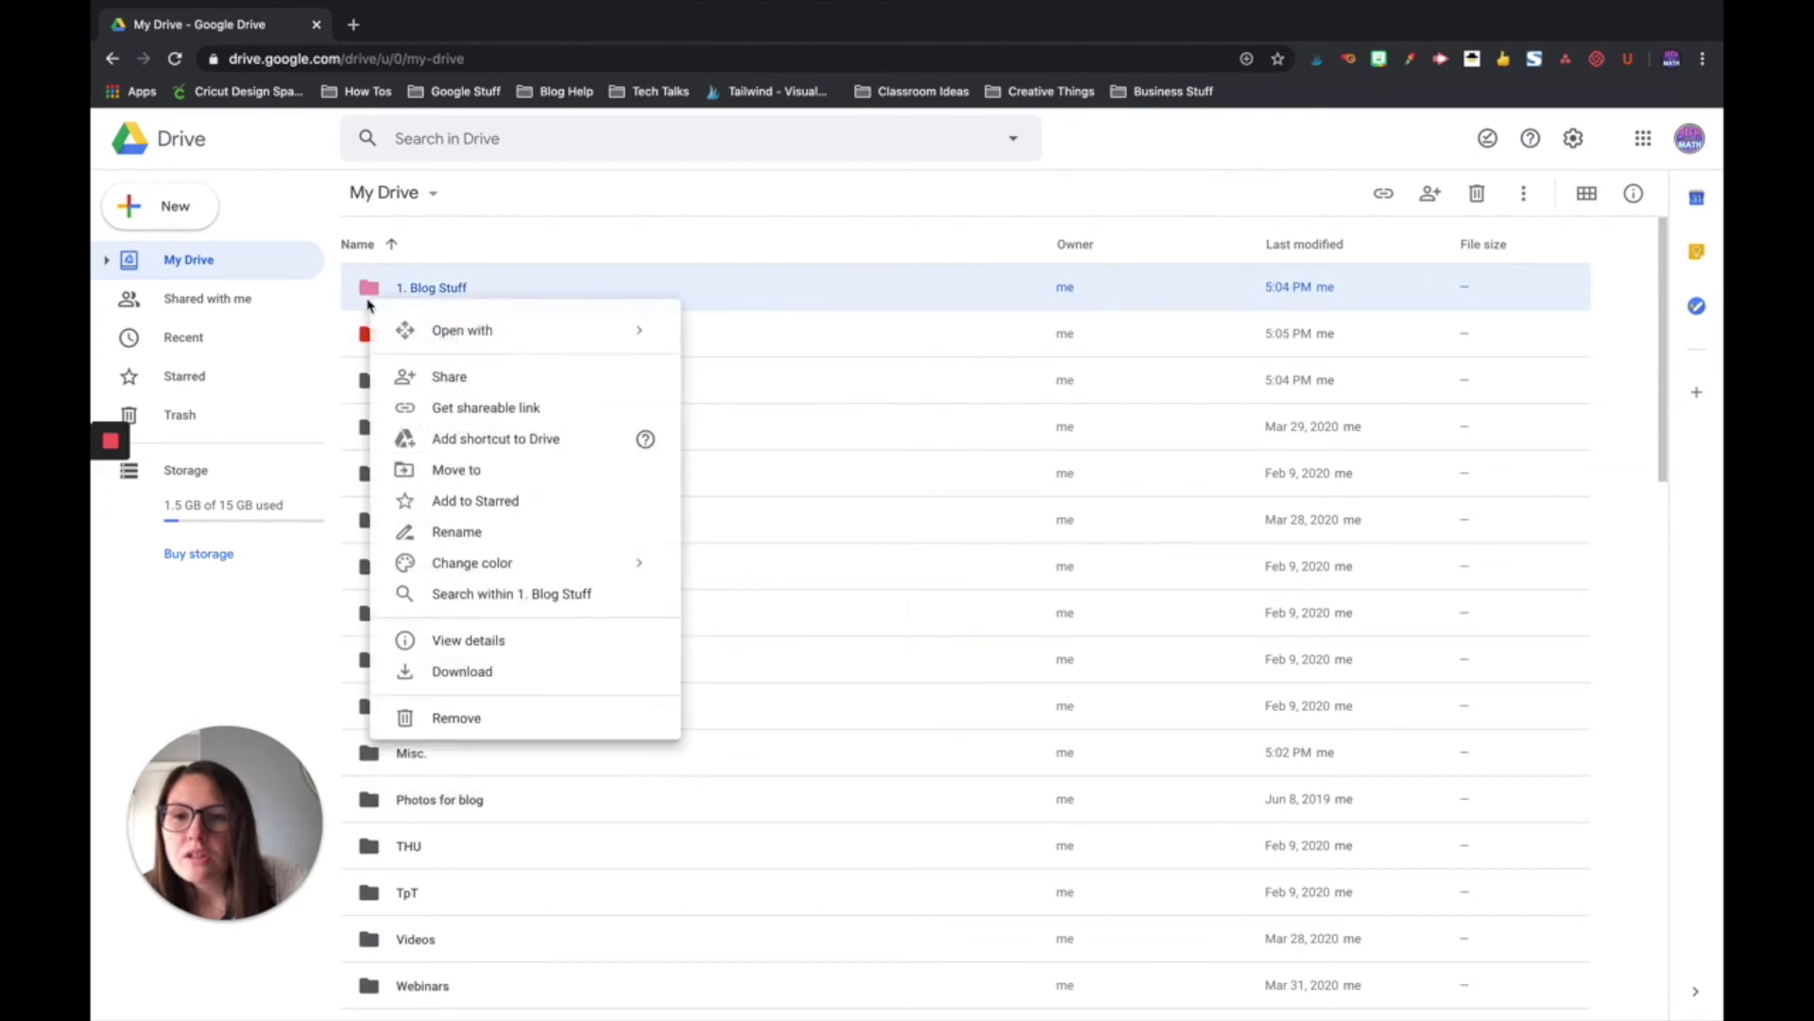
mouse_move(596, 564)
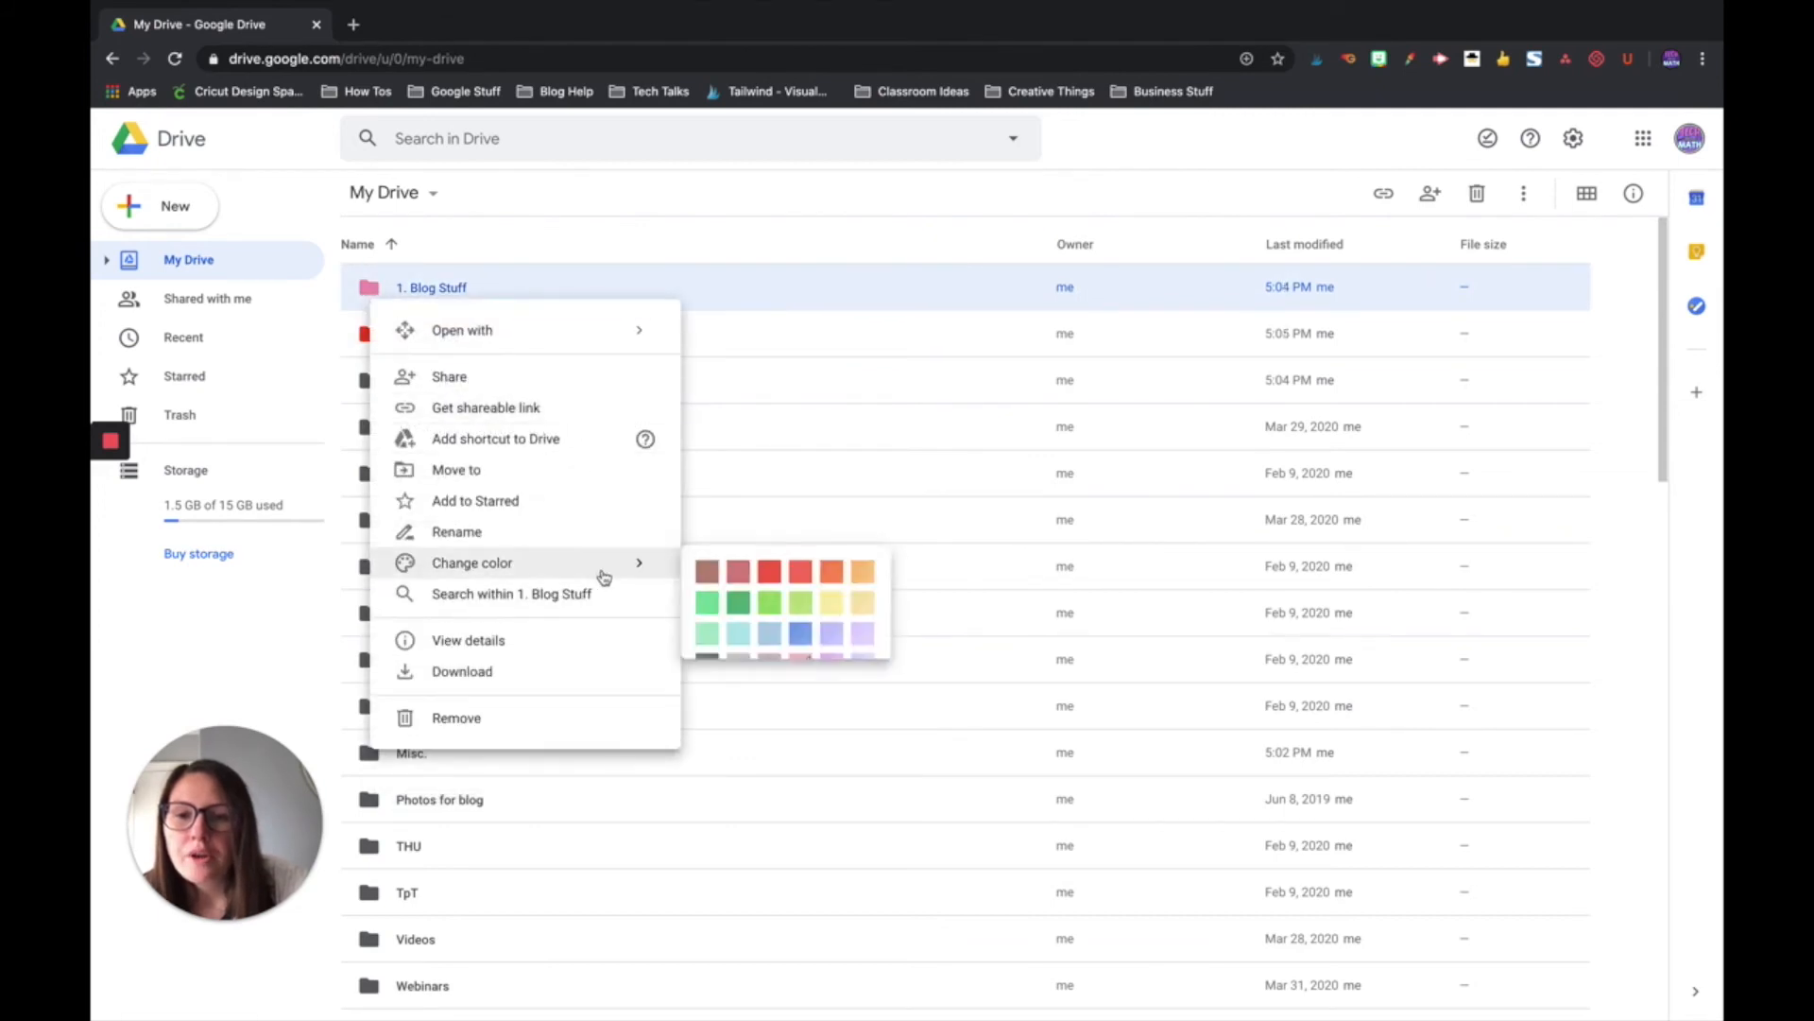
click(770, 579)
right_click(369, 335)
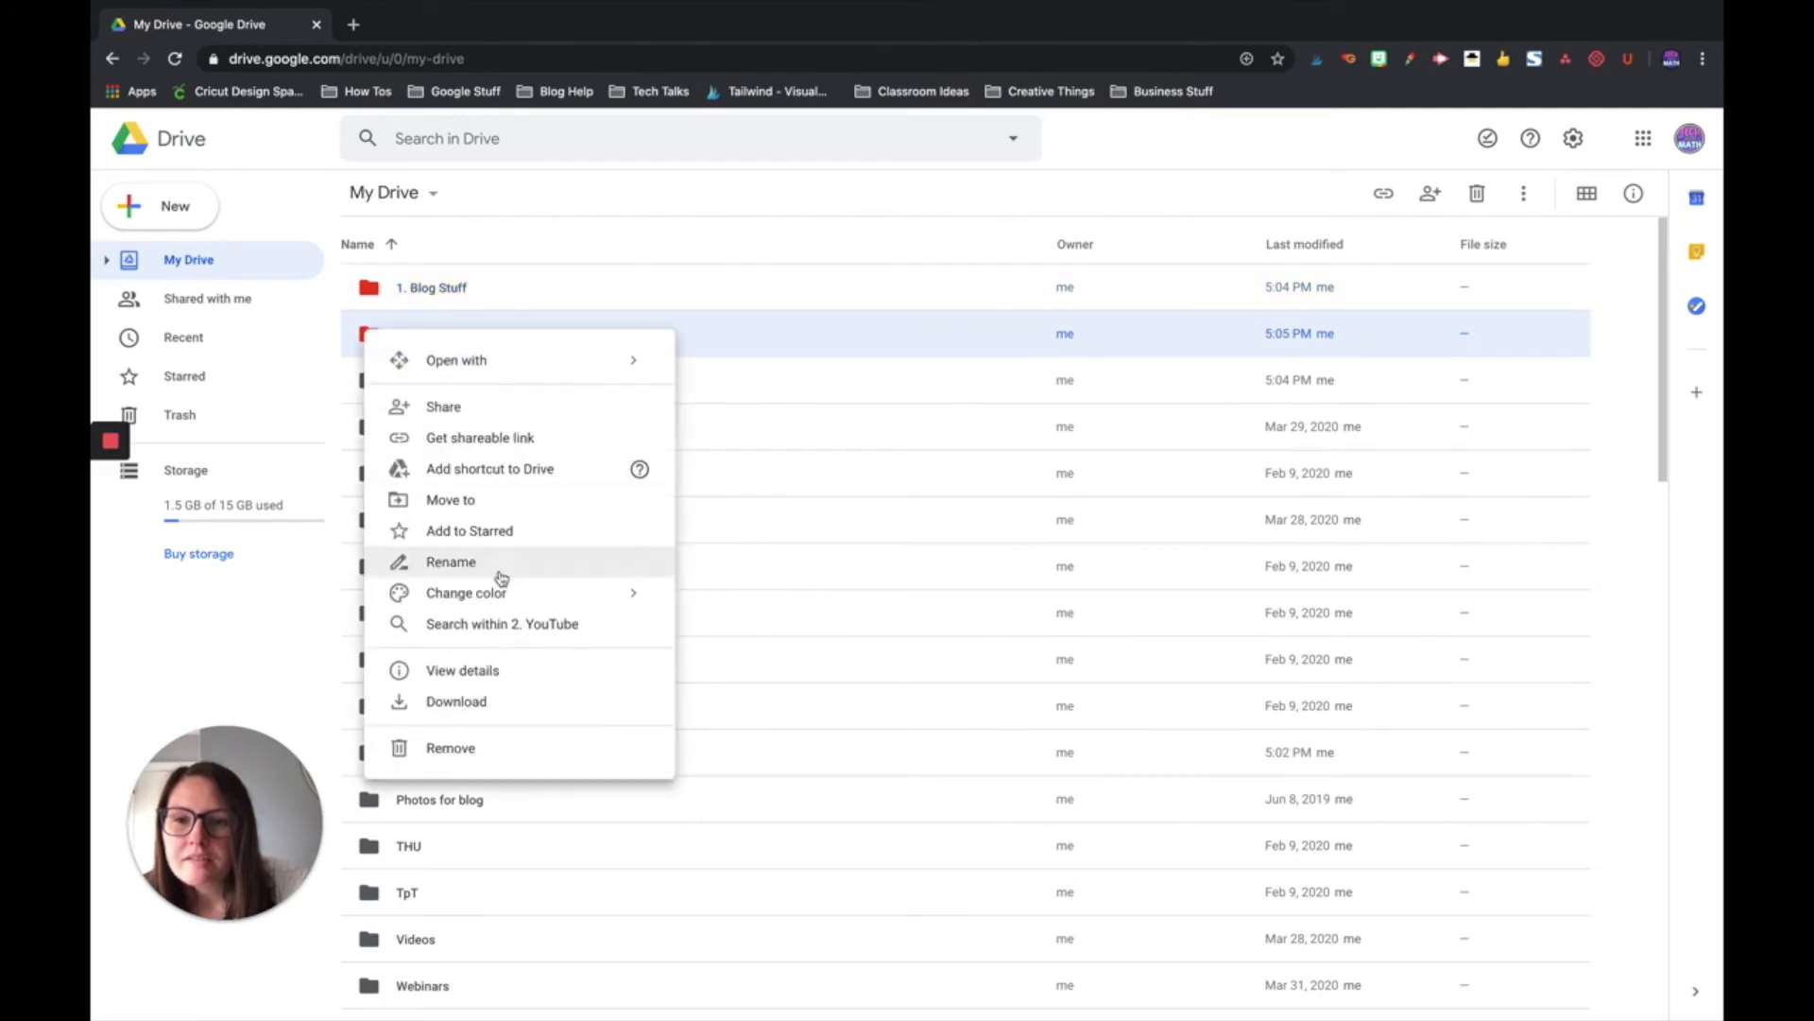
click(775, 622)
Color the 3. Email Marketing folder orange and the All Things Google Course for Teachers folder golden yellow.
right_click(390, 380)
mouse_move(548, 640)
click(899, 656)
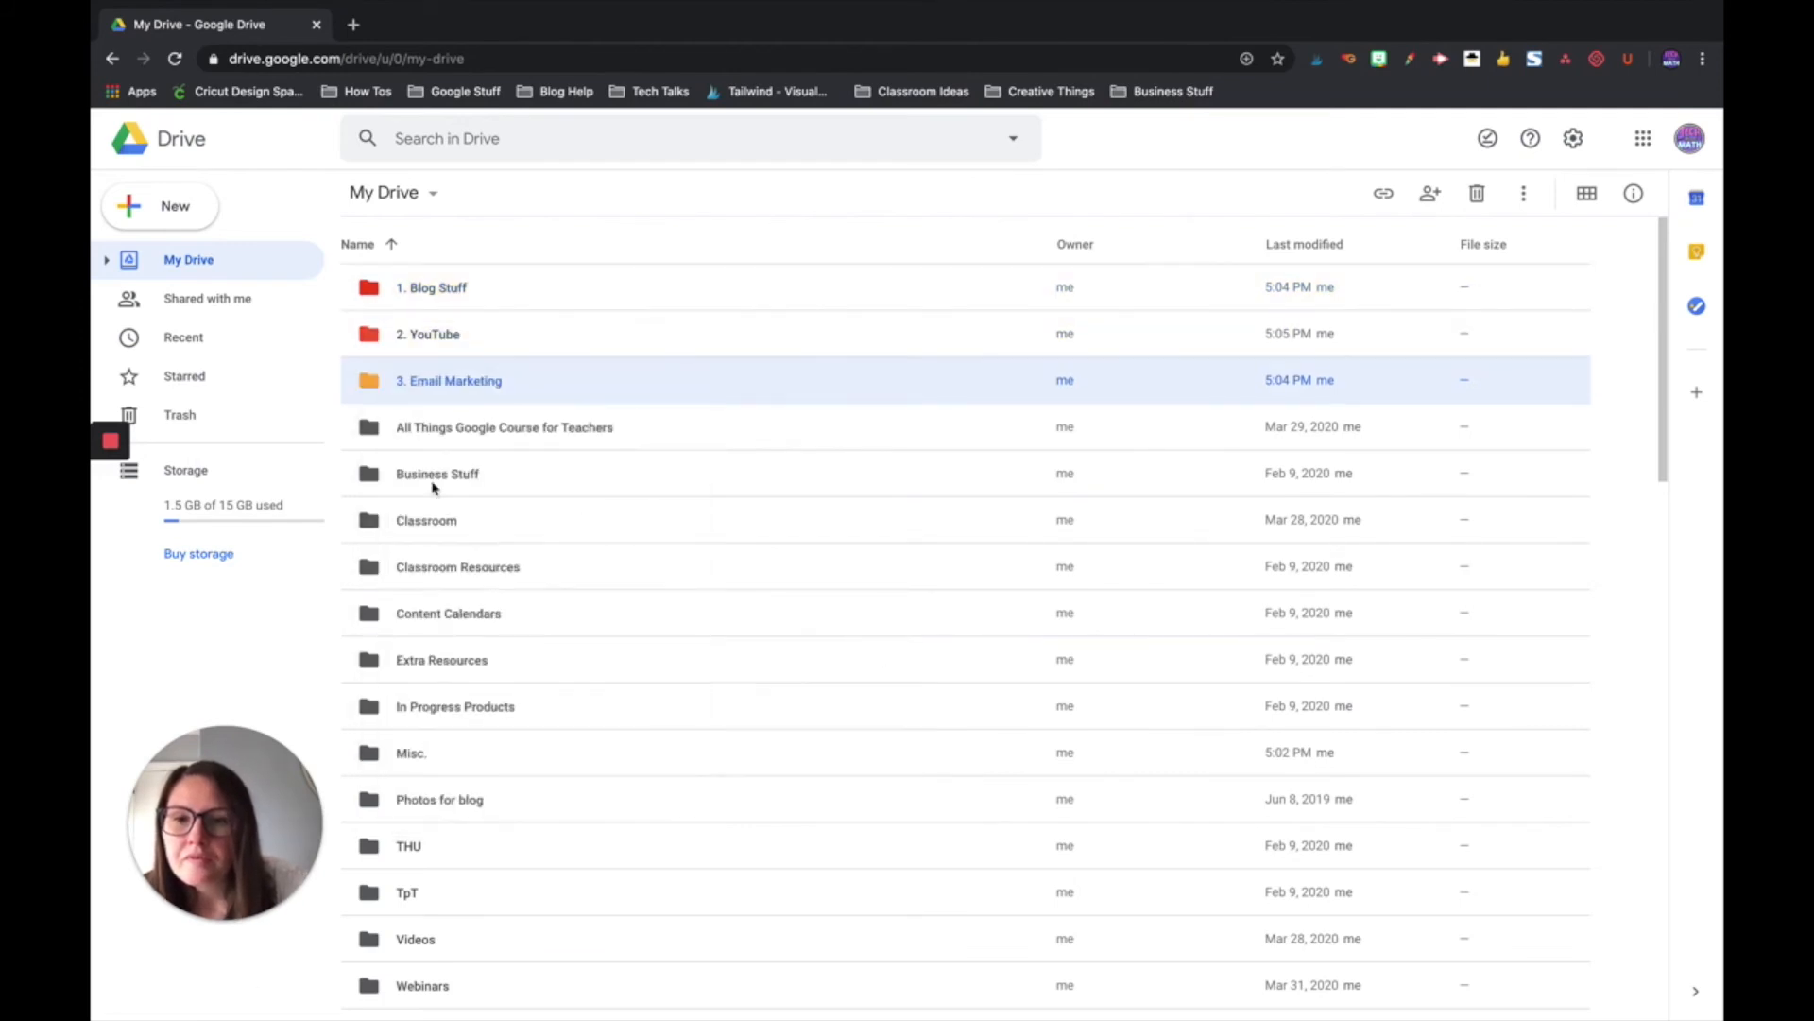
right_click(369, 427)
mouse_move(478, 689)
click(944, 740)
Color the Business Stuff folder pale yellow and the Classroom folder light lime green.
right_click(406, 475)
mouse_move(478, 746)
click(836, 792)
right_click(376, 525)
mouse_move(477, 795)
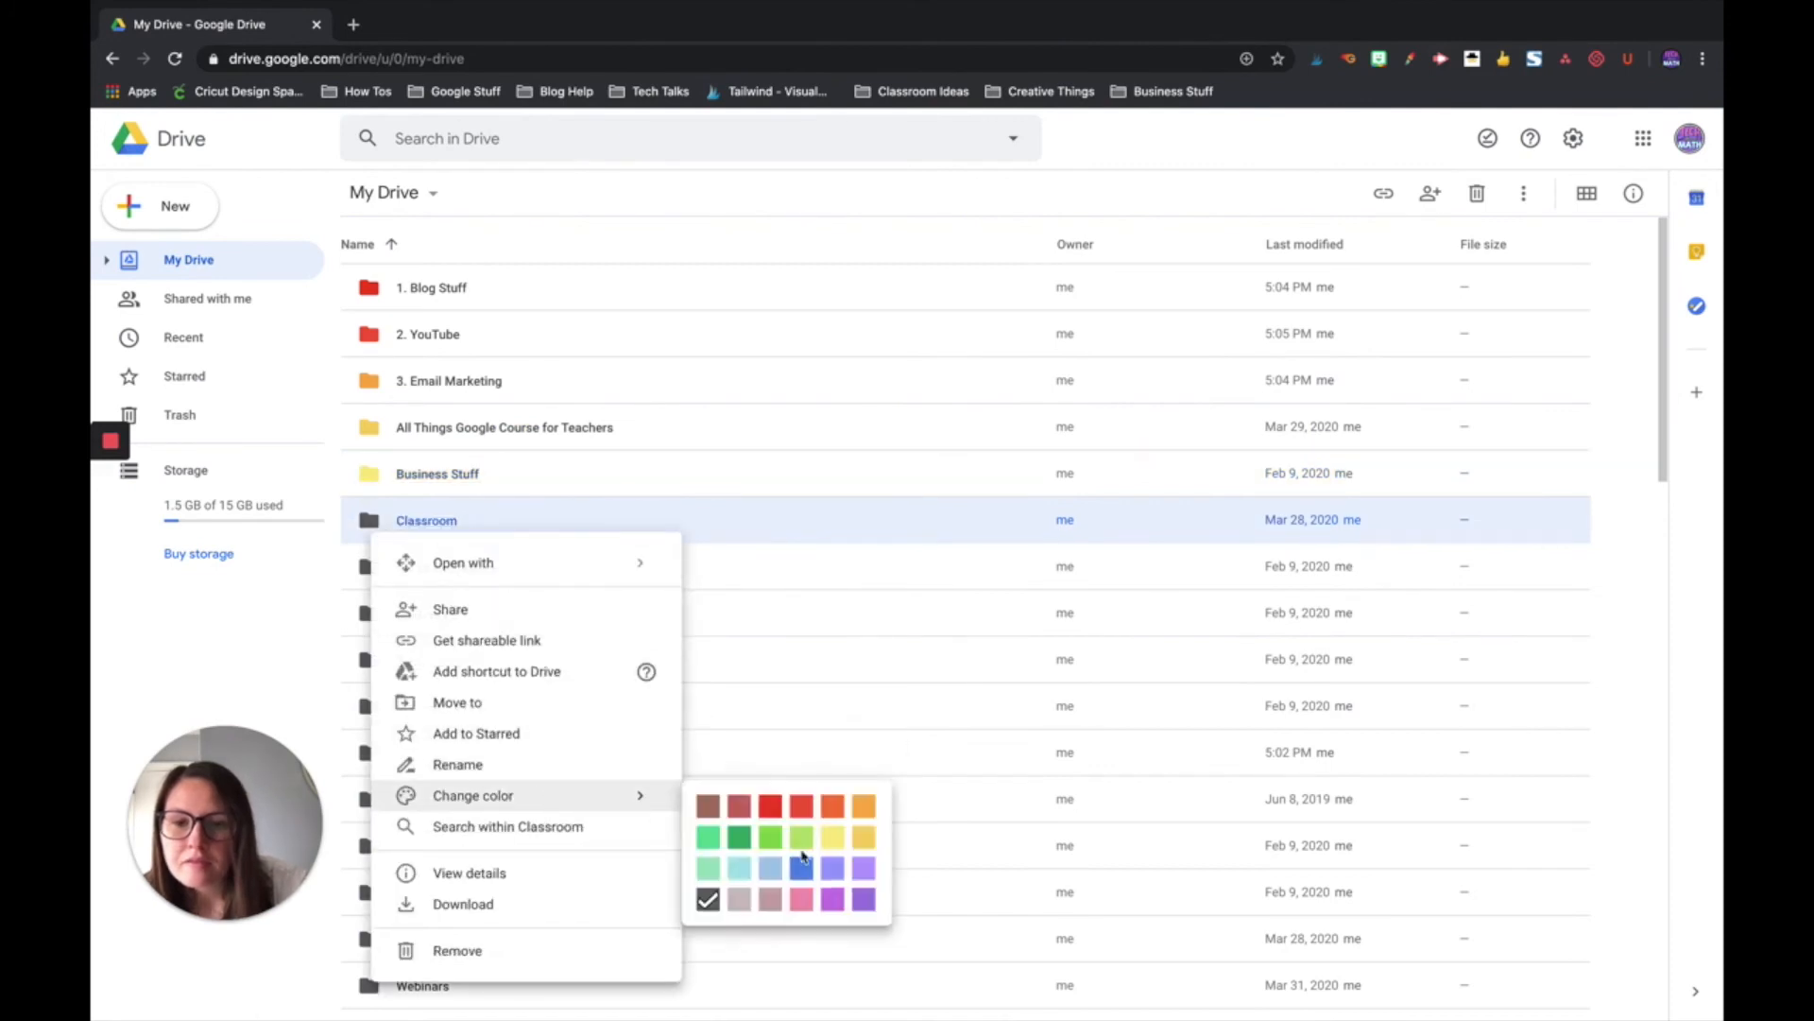
click(771, 833)
Color the Classroom Resources folder bright green and the Content Calendars folder dark green.
right_click(365, 567)
mouse_move(477, 384)
click(771, 432)
right_click(355, 616)
mouse_move(445, 425)
click(756, 473)
Color the Extra Resources folder spring green and the In Progress Products folder pale mint green.
right_click(369, 660)
mouse_move(478, 478)
click(771, 525)
scroll(662, 605, down, 1)
right_click(376, 562)
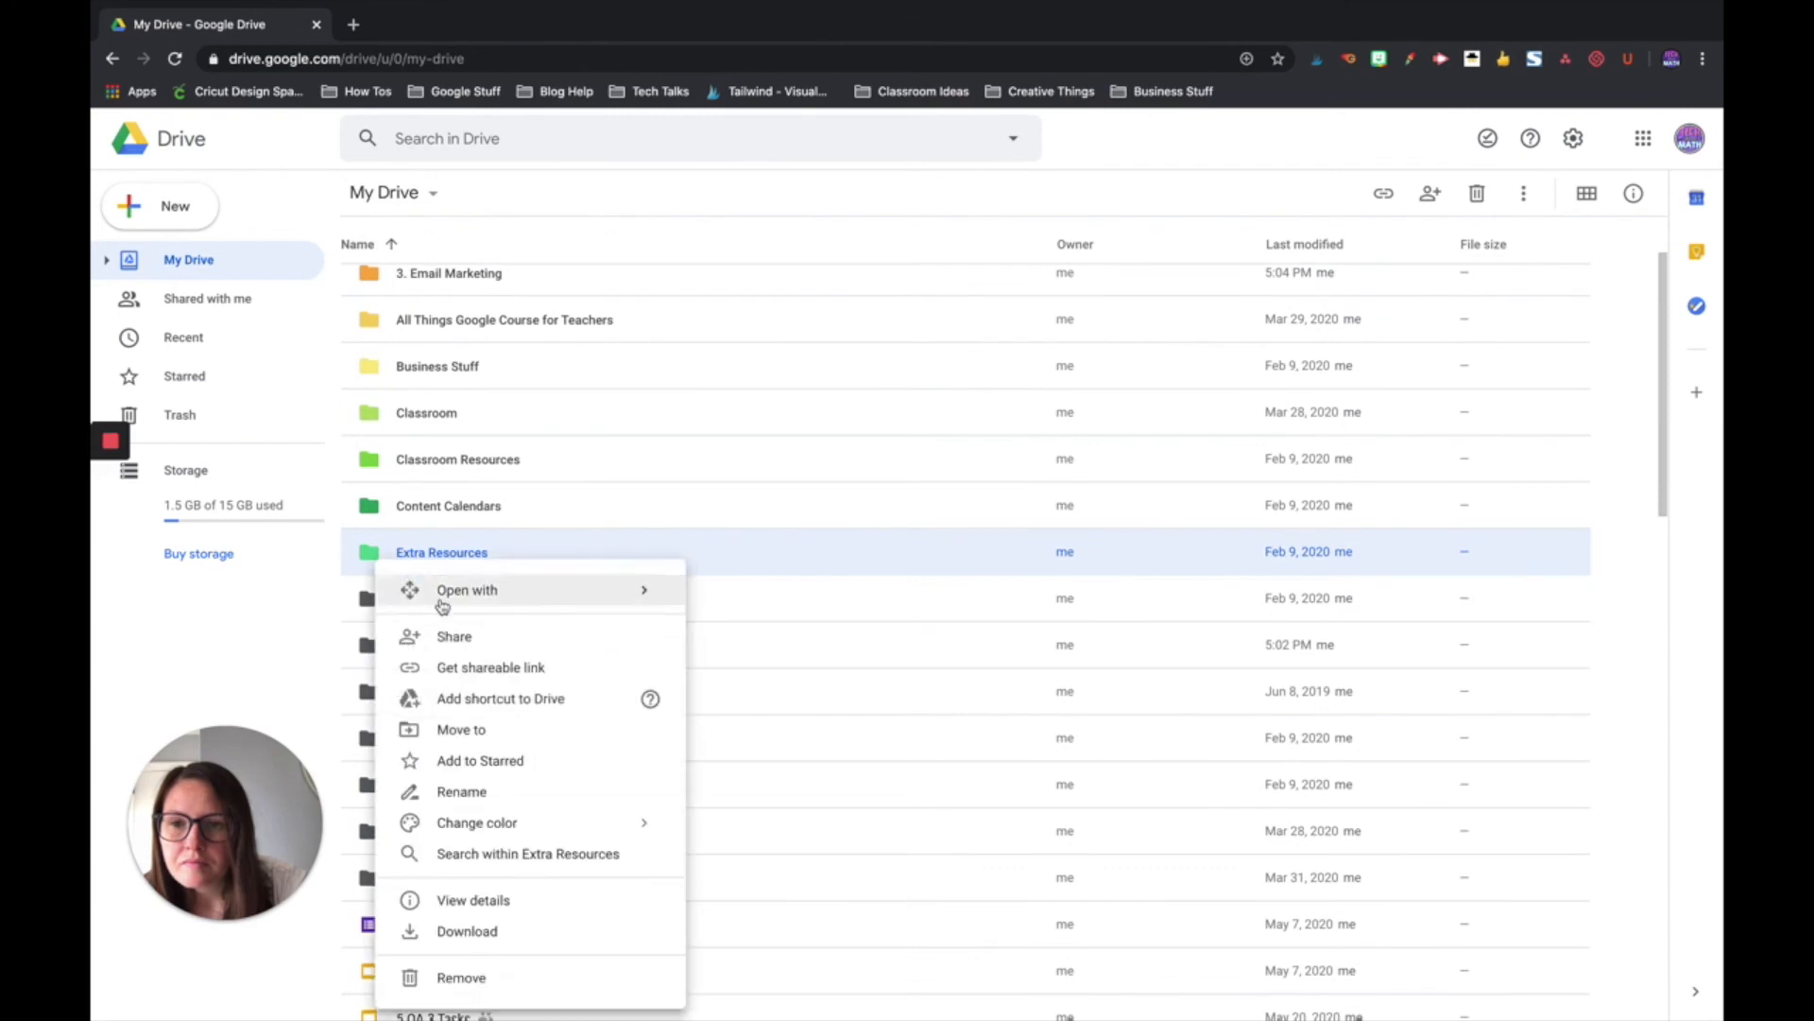
mouse_move(543, 825)
right_click(359, 599)
mouse_move(492, 411)
click(688, 482)
Color the Misc. folder pale cyan and the Photos for blog folder light blue.
right_click(406, 647)
mouse_move(605, 467)
click(773, 534)
right_click(363, 691)
mouse_move(567, 502)
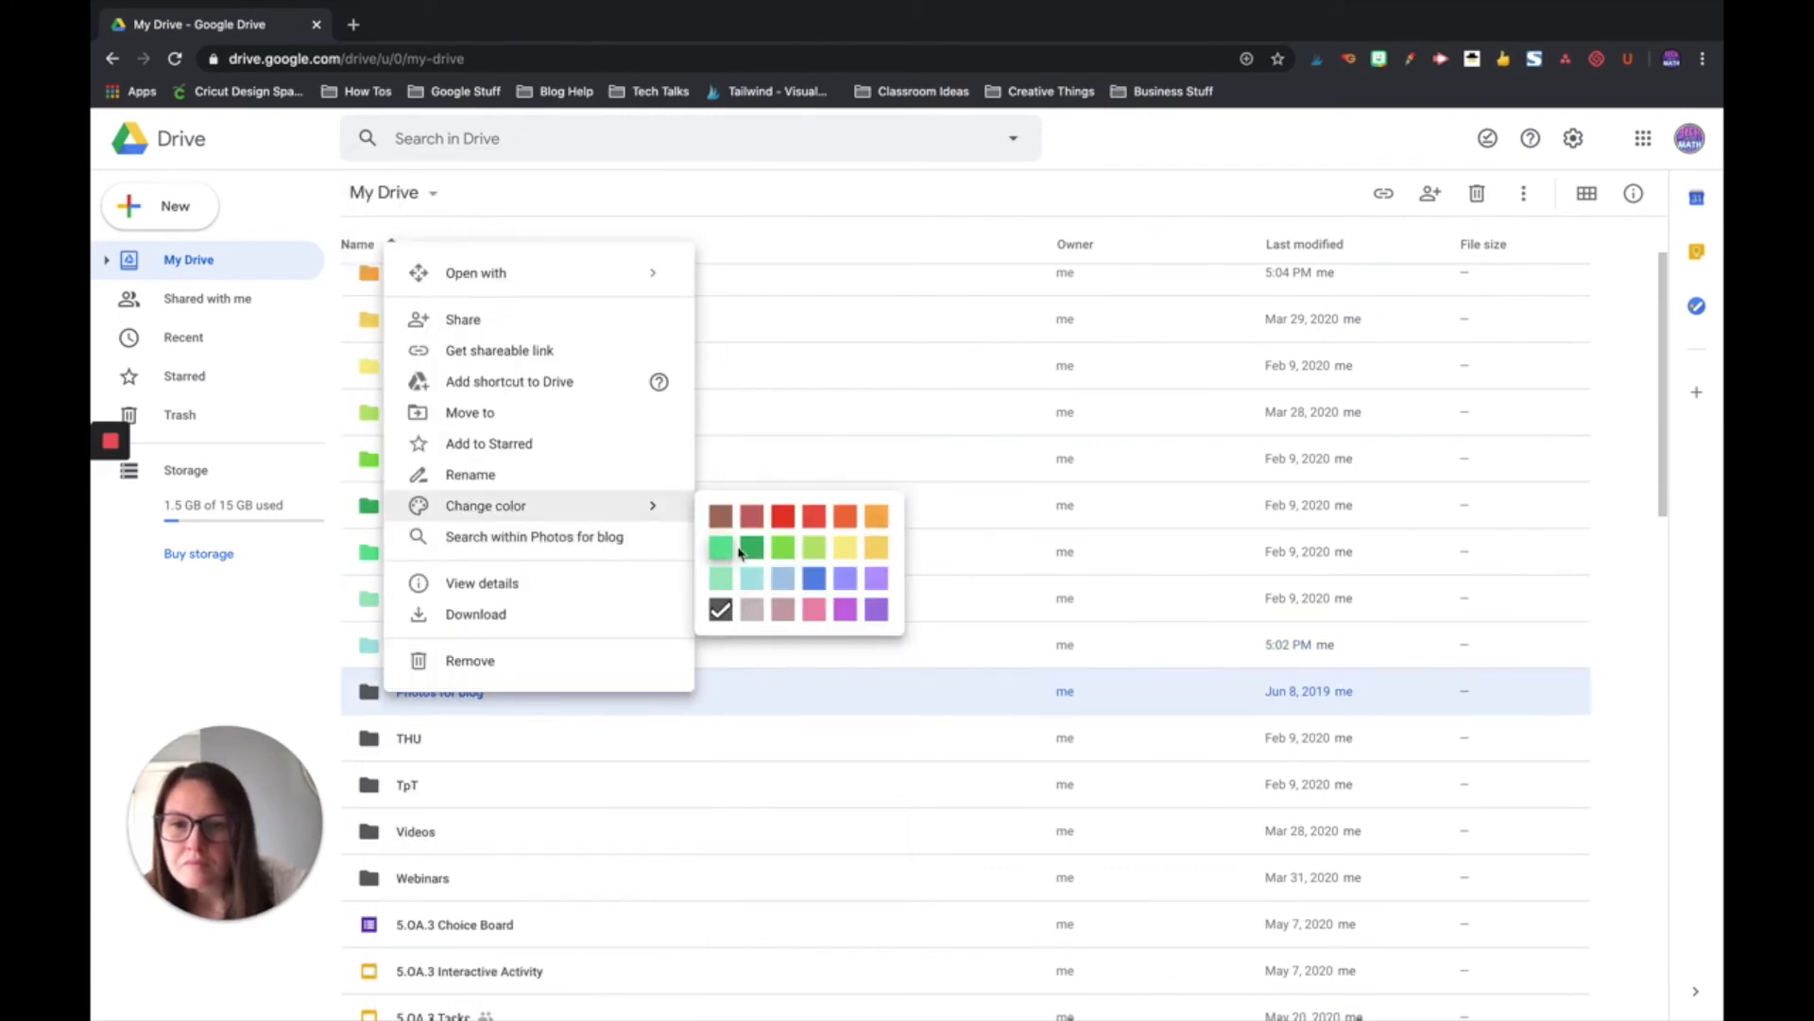
click(782, 573)
Color the THU folder blue and the TpT folder periwinkle.
right_click(484, 737)
mouse_move(661, 540)
click(911, 615)
right_click(628, 784)
mouse_move(729, 600)
click(1086, 672)
Color the Videos folder light purple and the Webinars folder dark purple.
right_click(552, 831)
mouse_move(699, 653)
click(1032, 720)
right_click(498, 878)
mouse_move(624, 696)
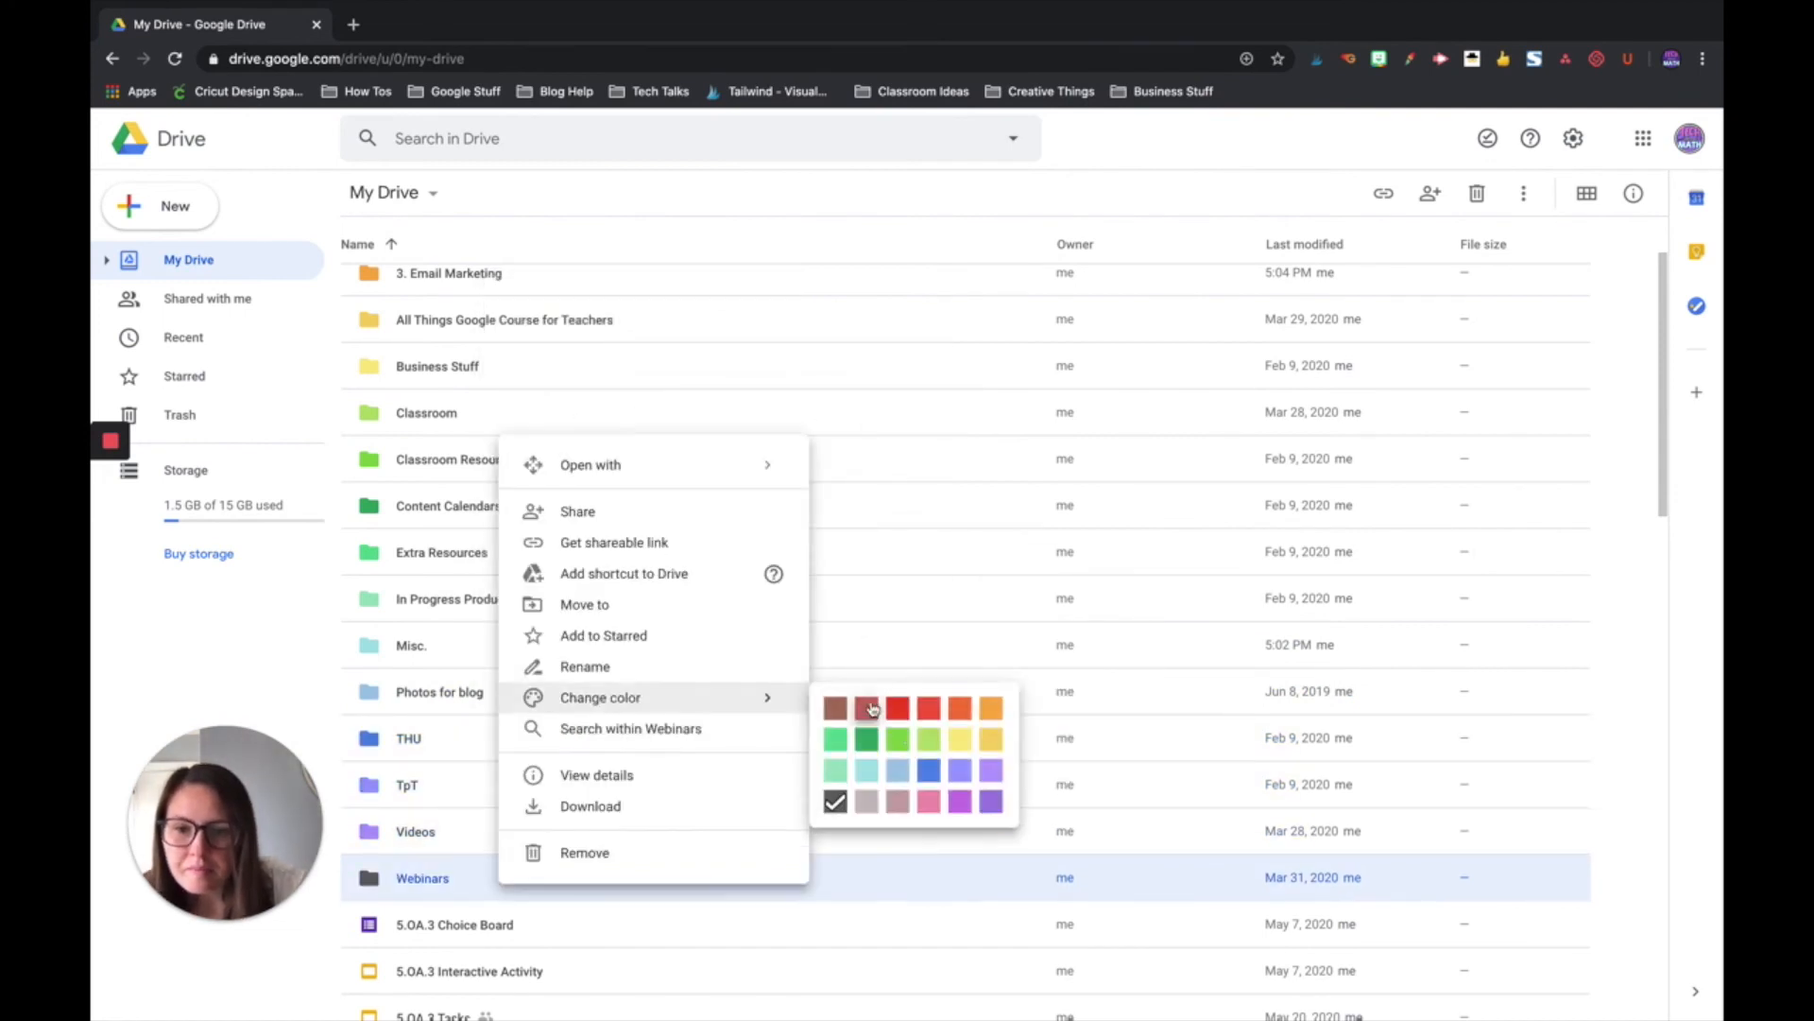
click(992, 803)
click(954, 934)
scroll(942, 836, up, 2)
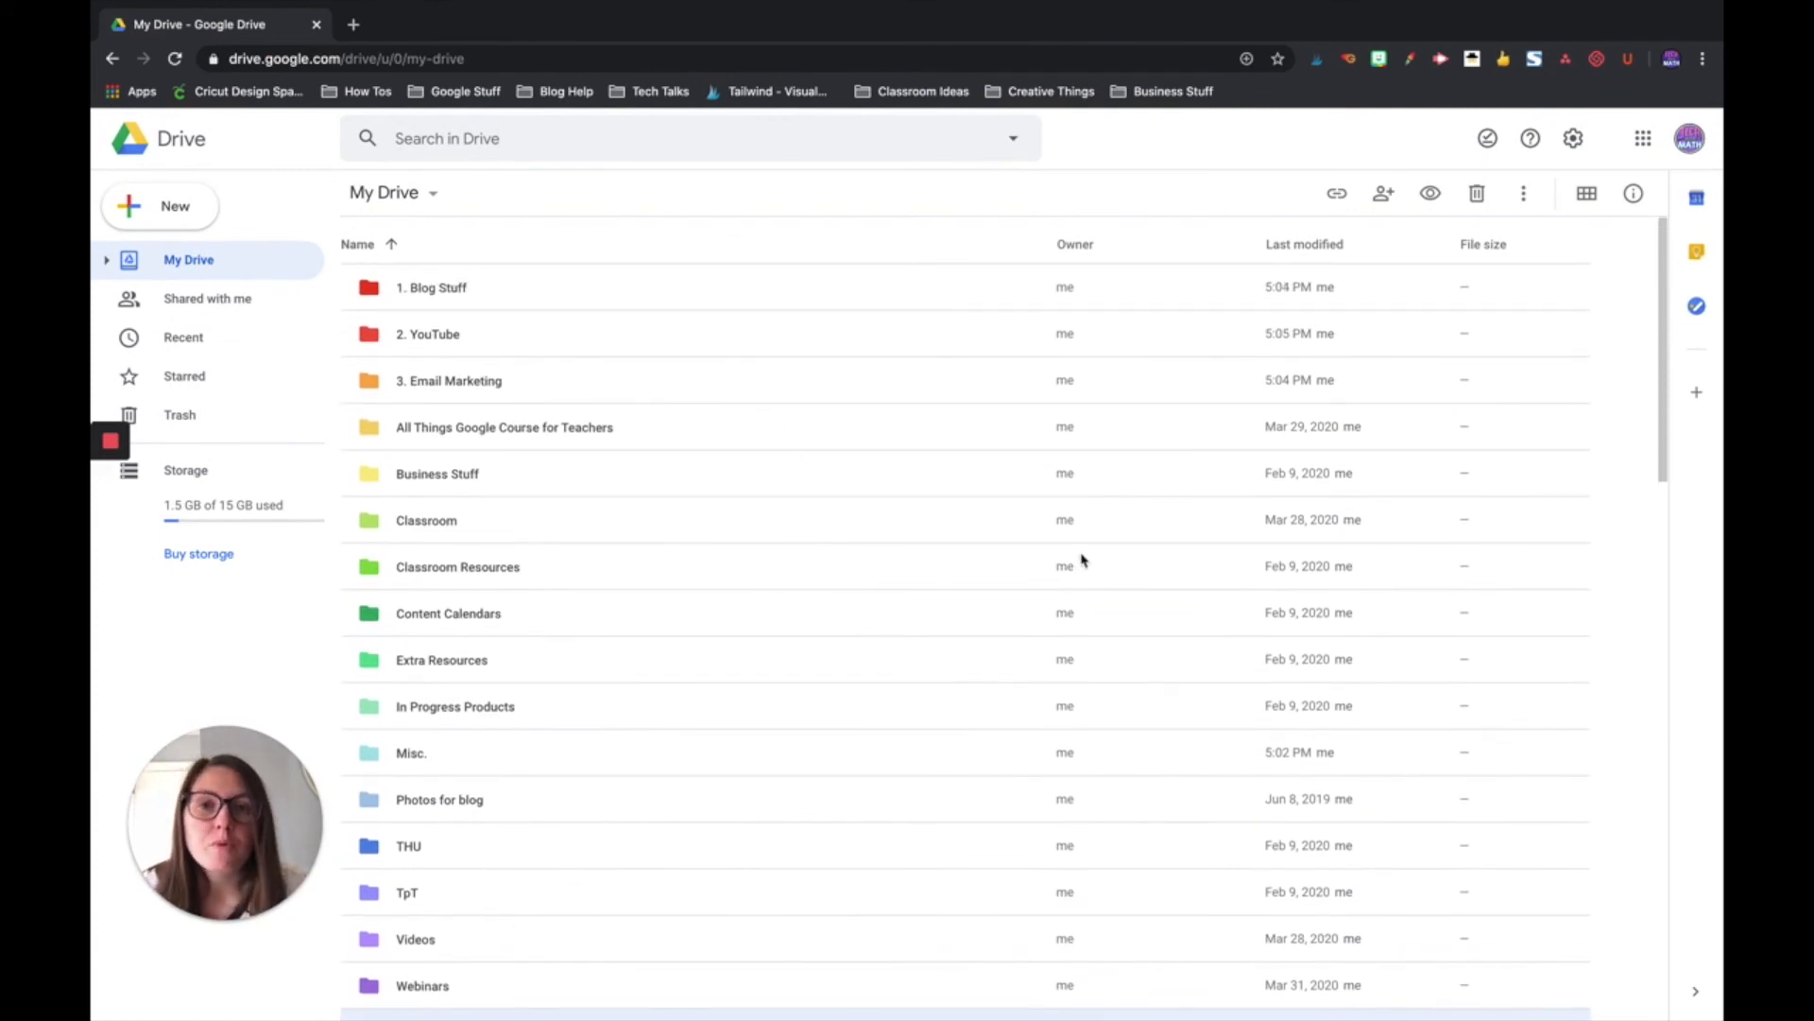
click(463, 293)
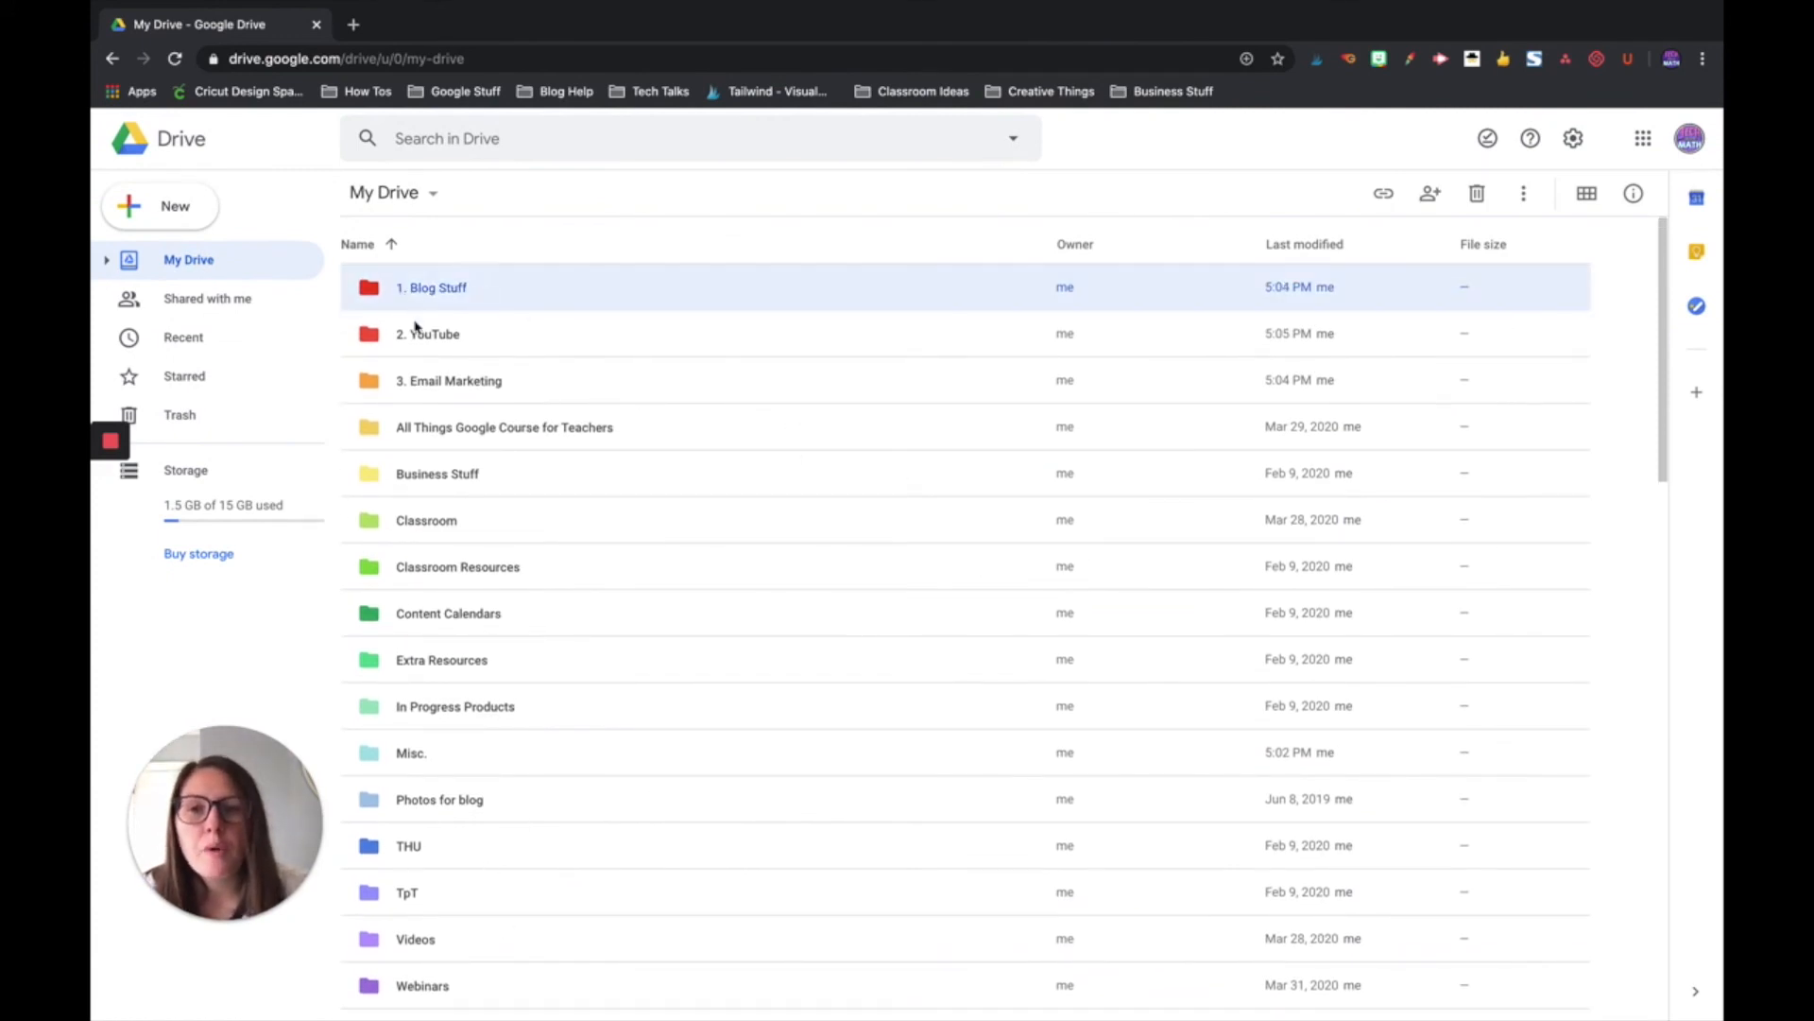
click(401, 399)
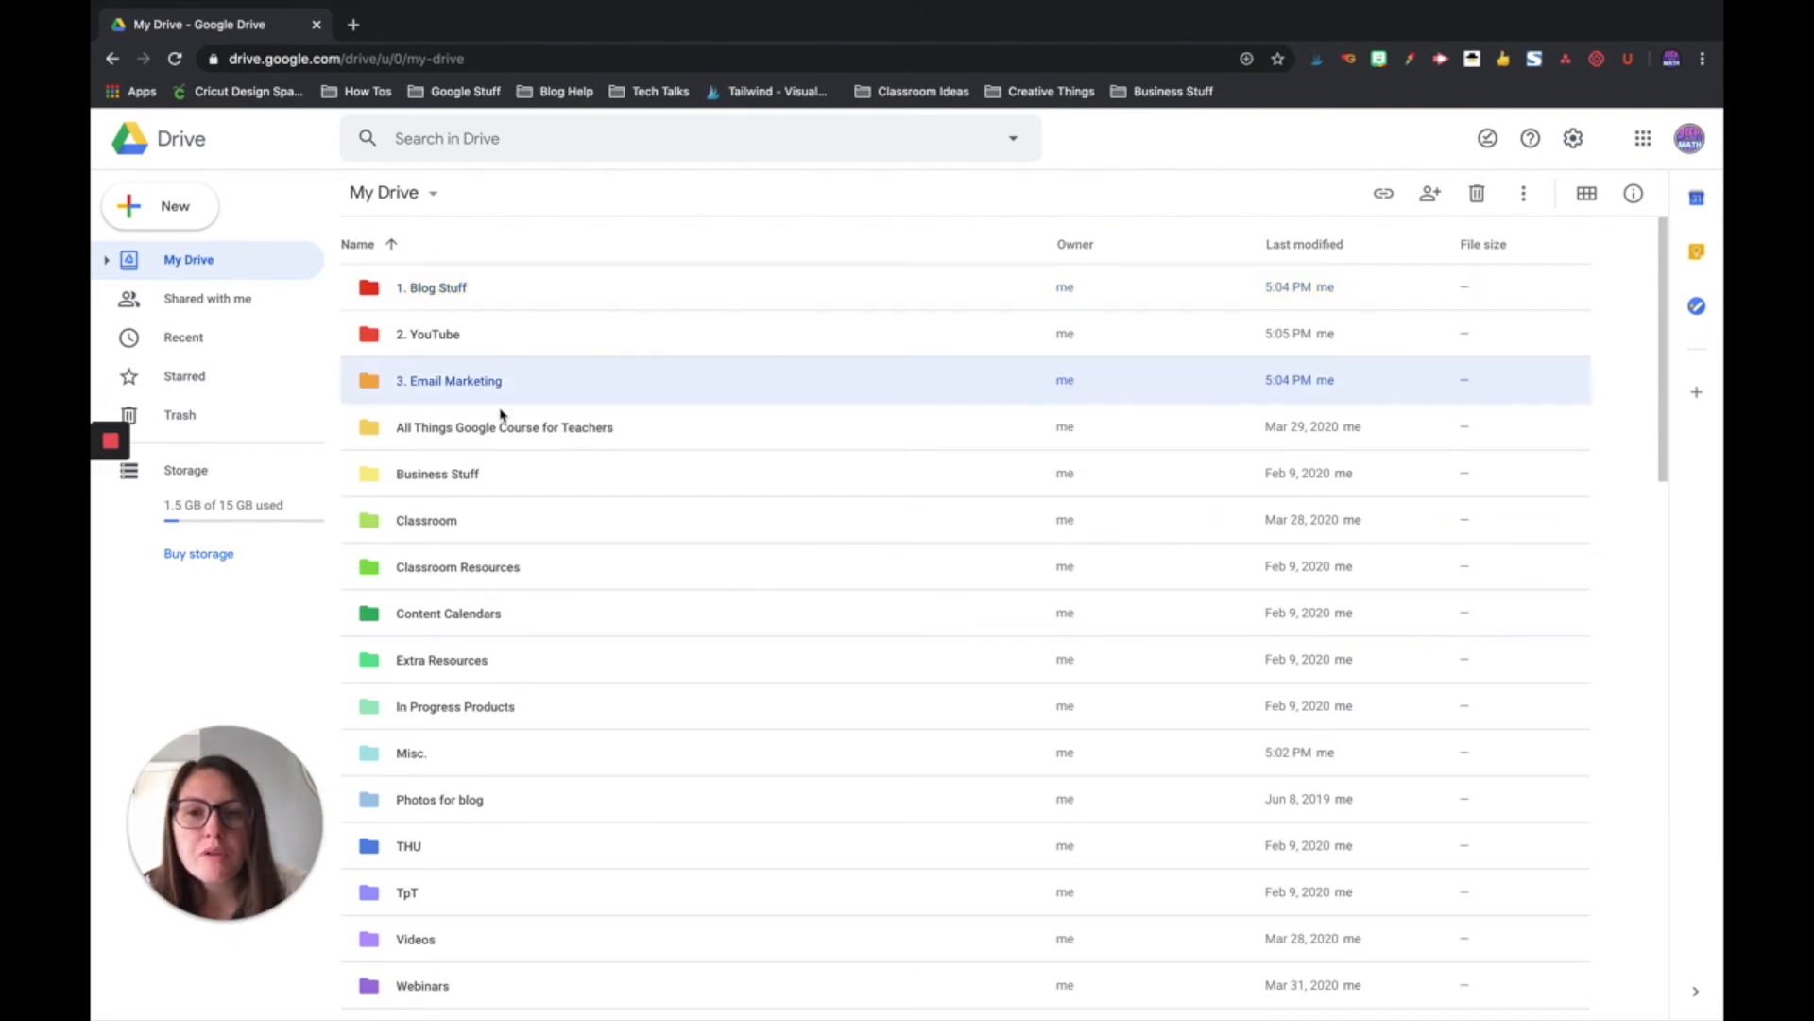
click(539, 510)
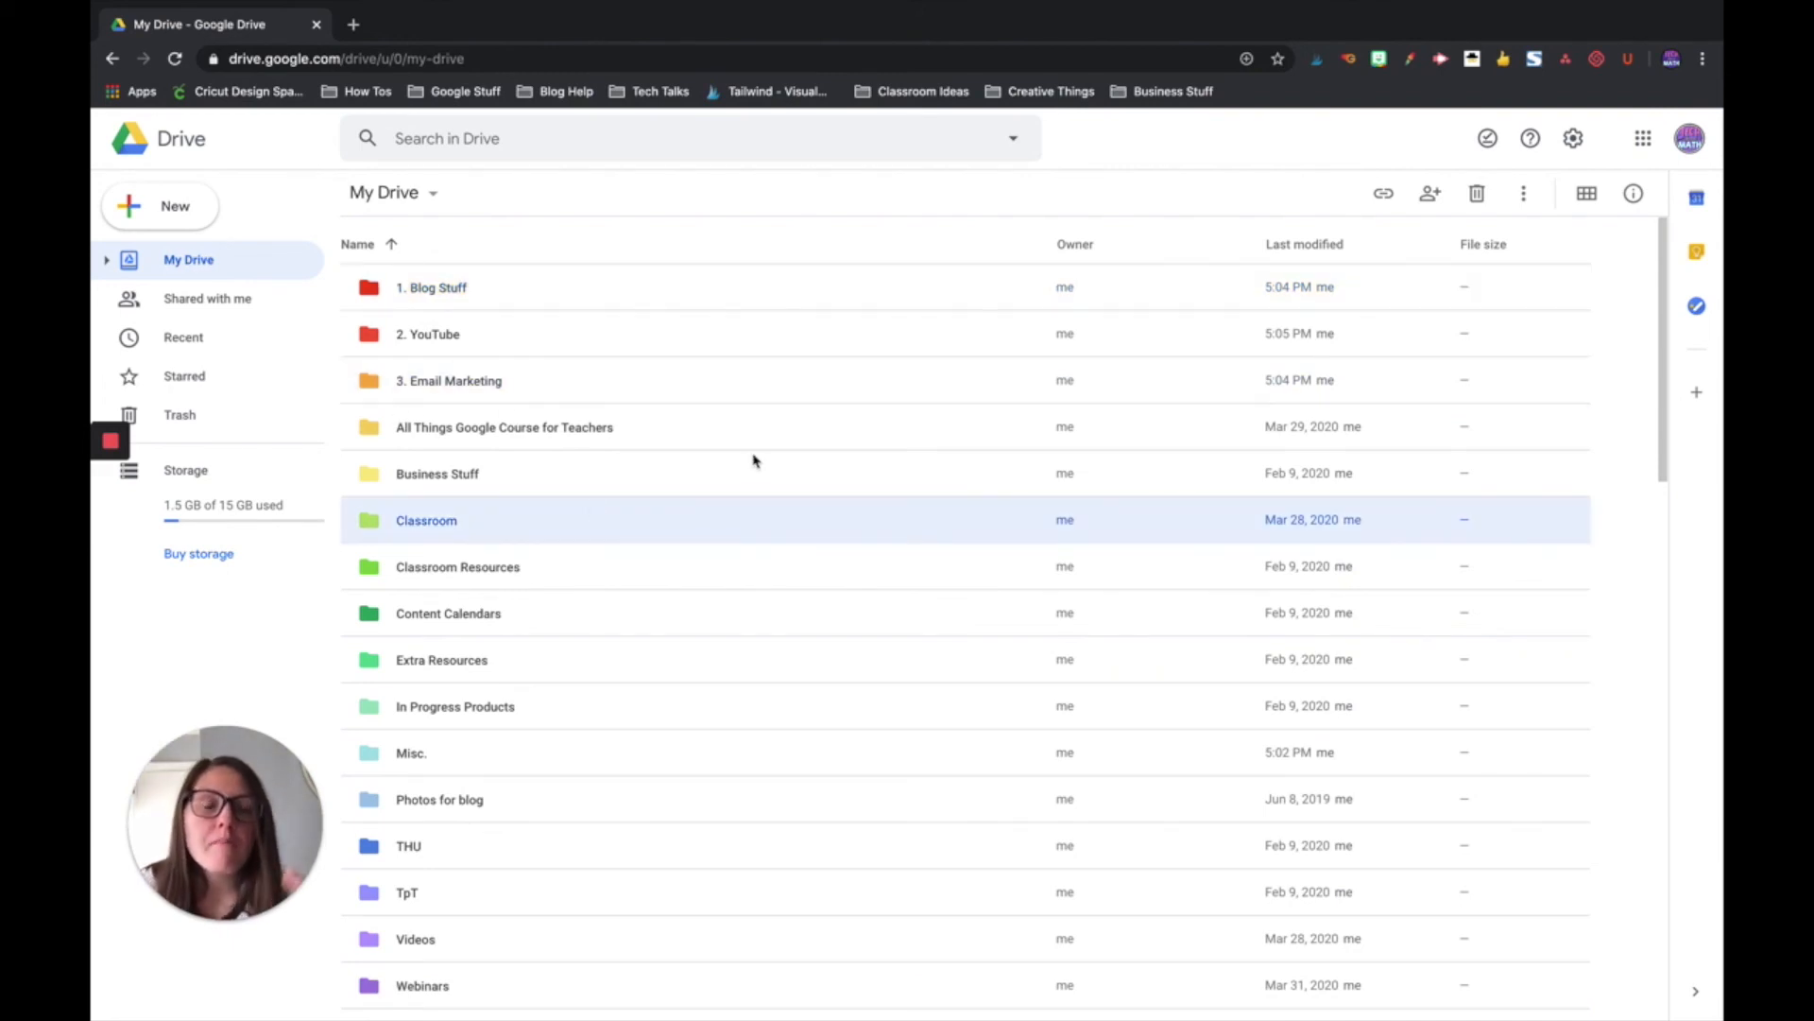